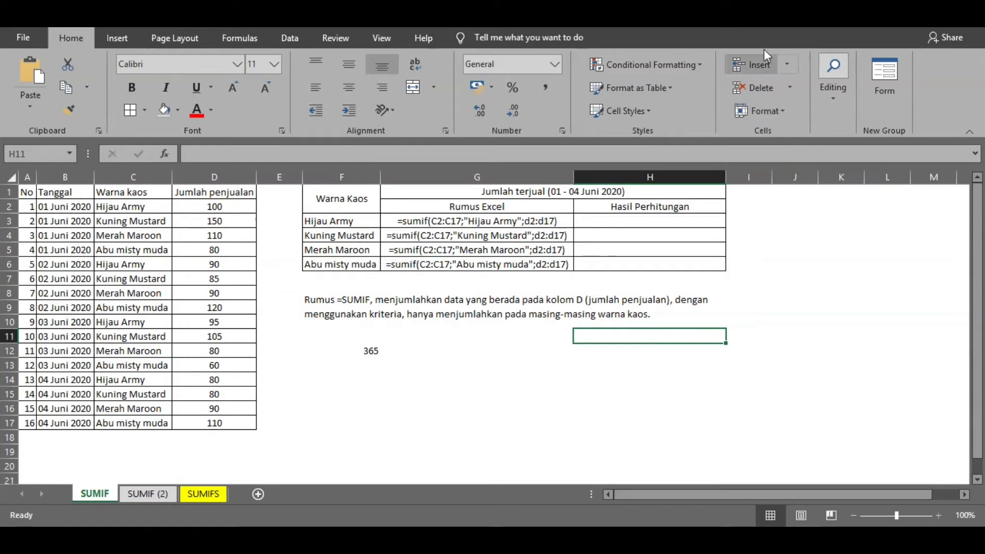
pyautogui.click(409, 373)
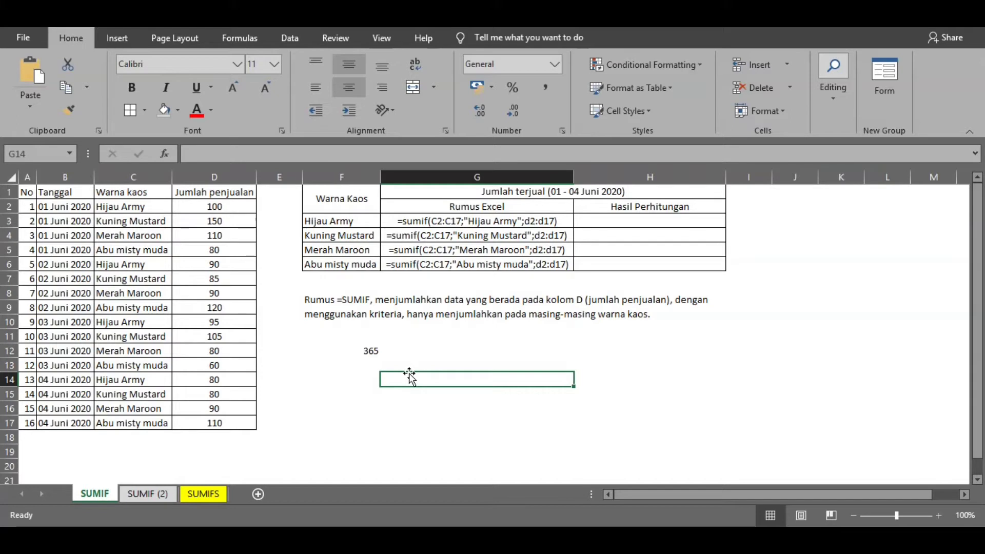
pyautogui.click(328, 418)
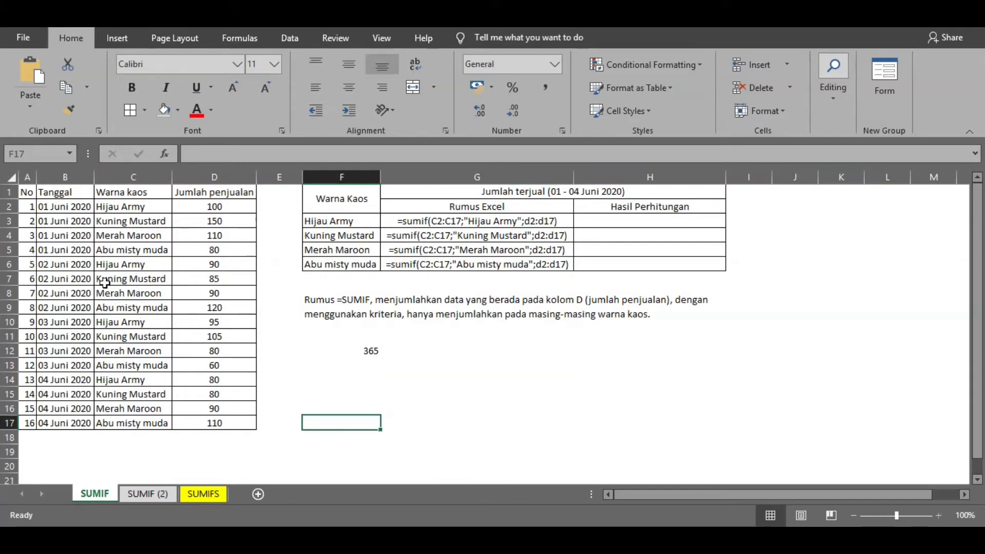
pyautogui.click(119, 206)
pyautogui.click(128, 221)
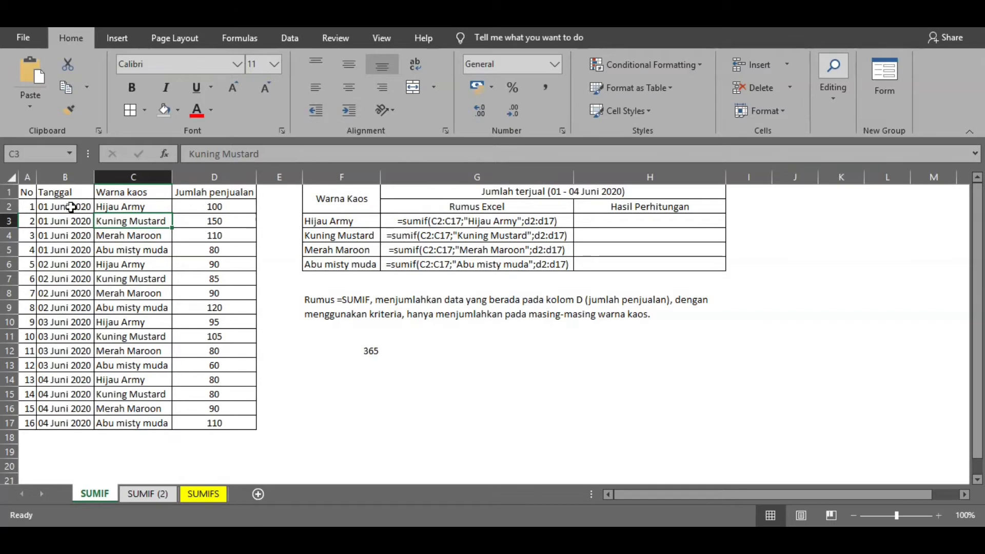
pyautogui.click(77, 421)
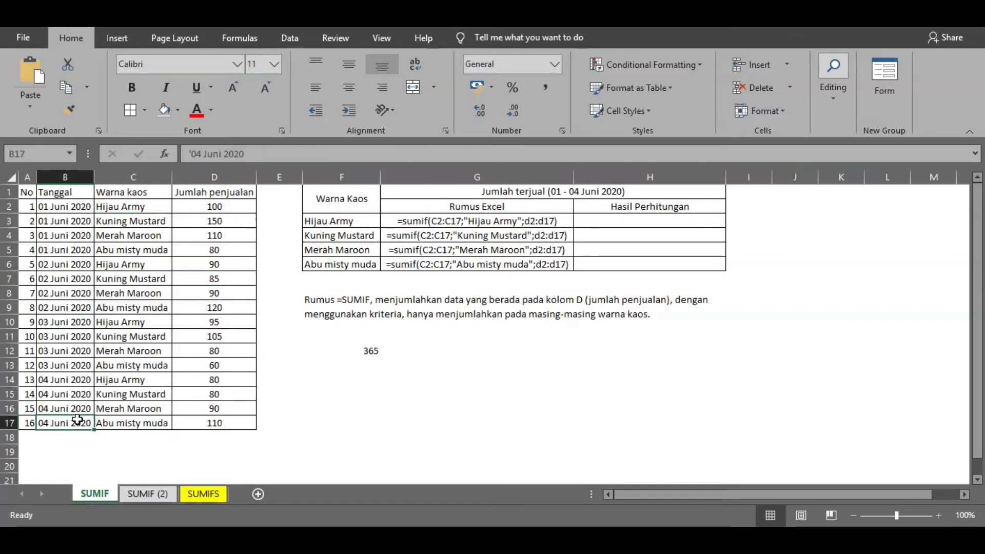
pyautogui.click(226, 202)
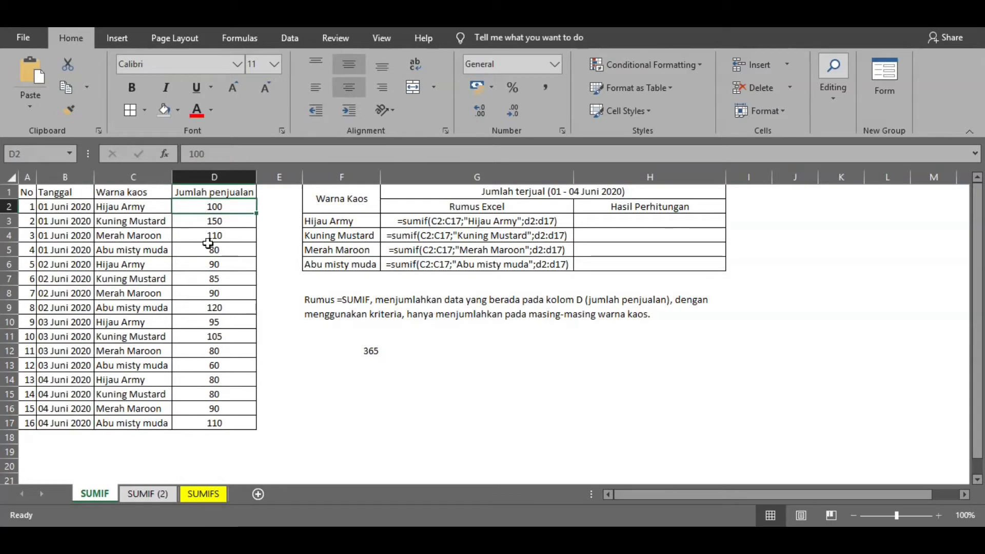
# - Total the Jumlah penjualan column in D18 with a SUM formula over D2:D17
pyautogui.click(210, 435)
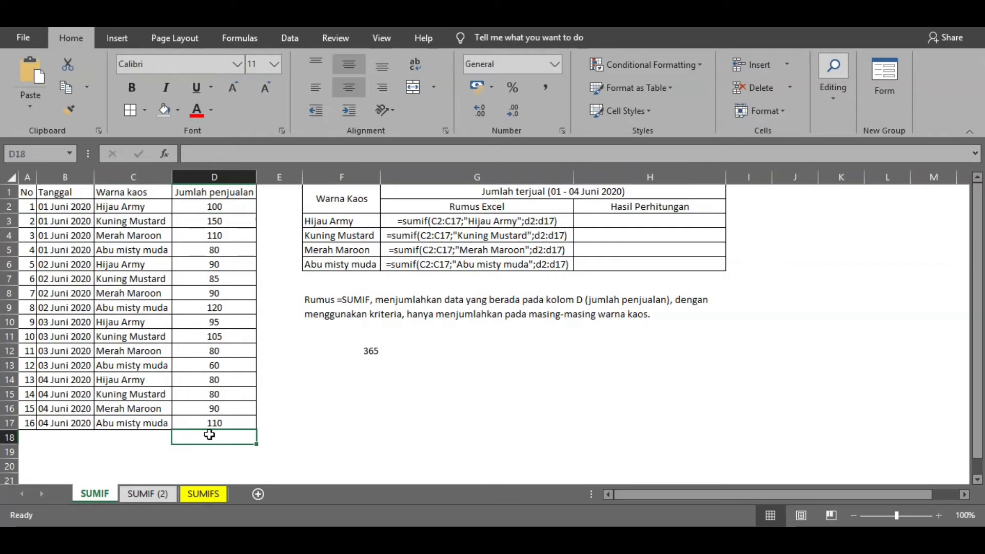
pyautogui.write('=sum(')
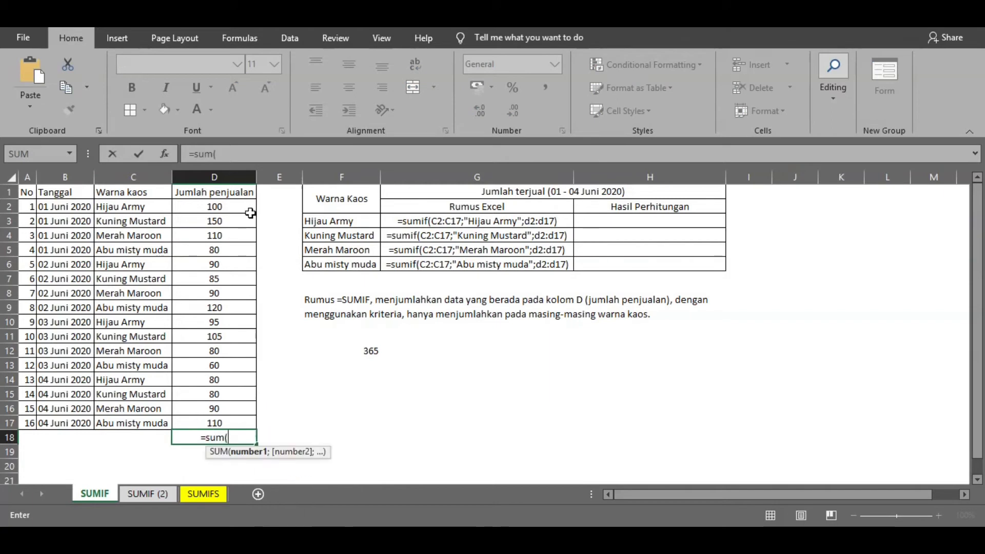
pyautogui.moveTo(249, 213); pyautogui.dragTo(222, 422)
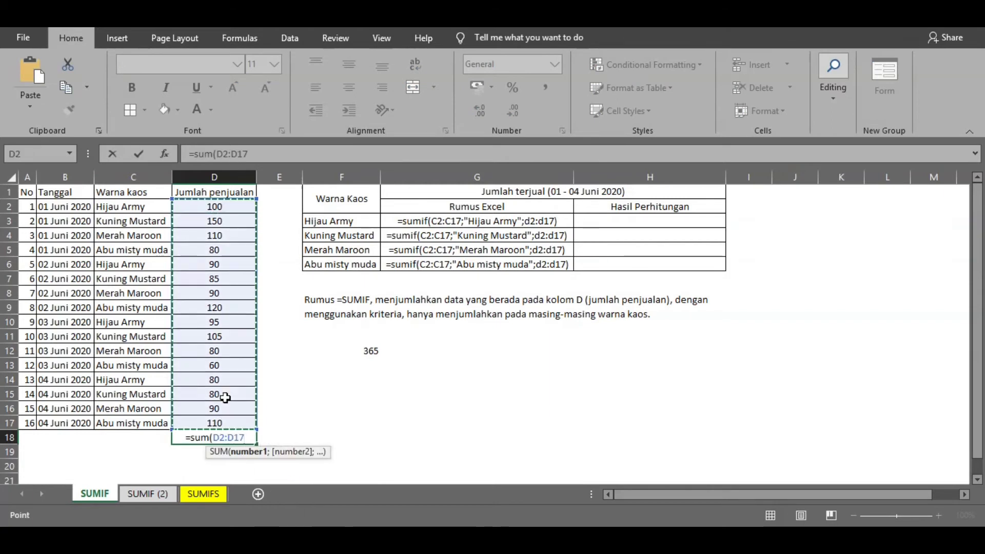
pyautogui.press('Return')
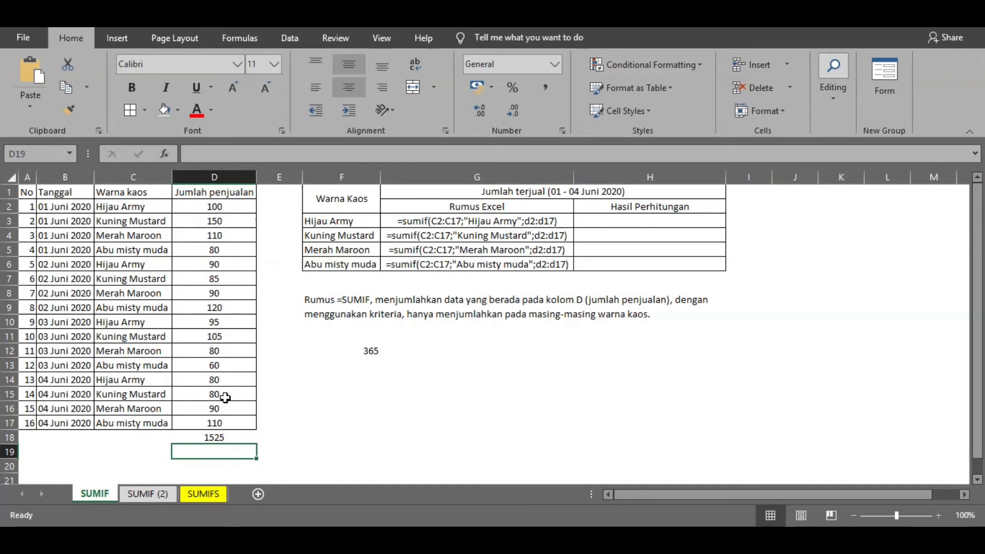
pyautogui.click(64, 207)
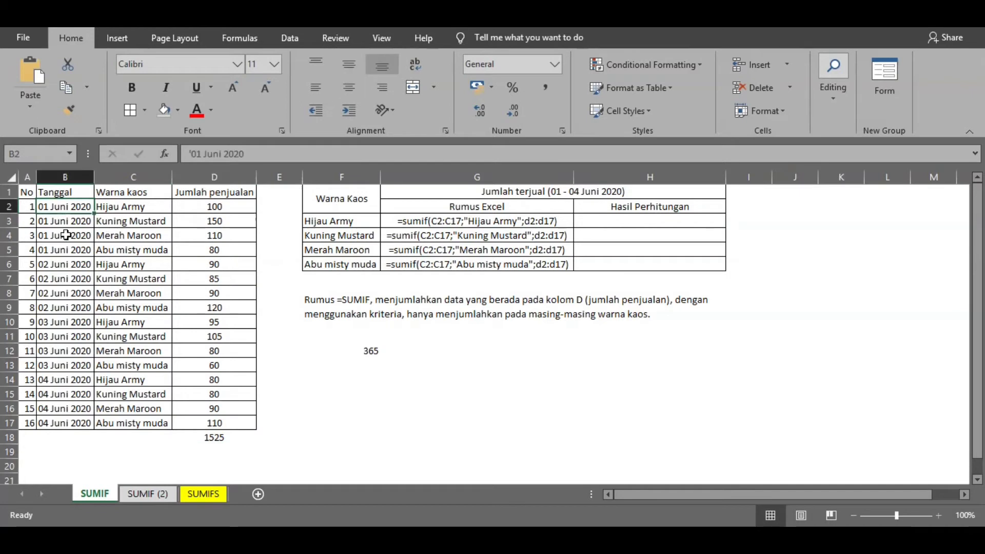
pyautogui.click(55, 426)
pyautogui.click(214, 436)
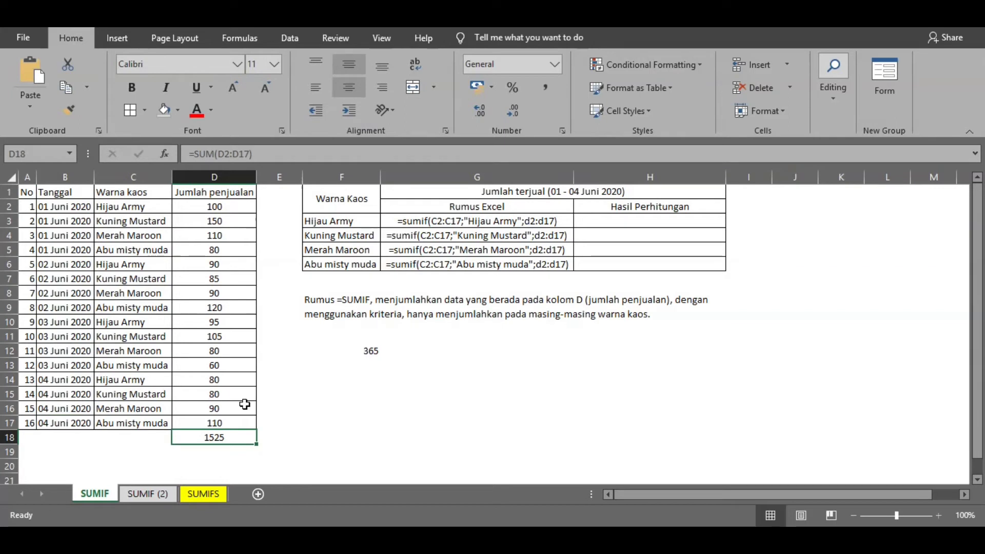
# - Clear the number in F12 and enter the label "hijau army" in its place
pyautogui.click(359, 349)
pyautogui.press('Delete')
pyautogui.click(331, 378)
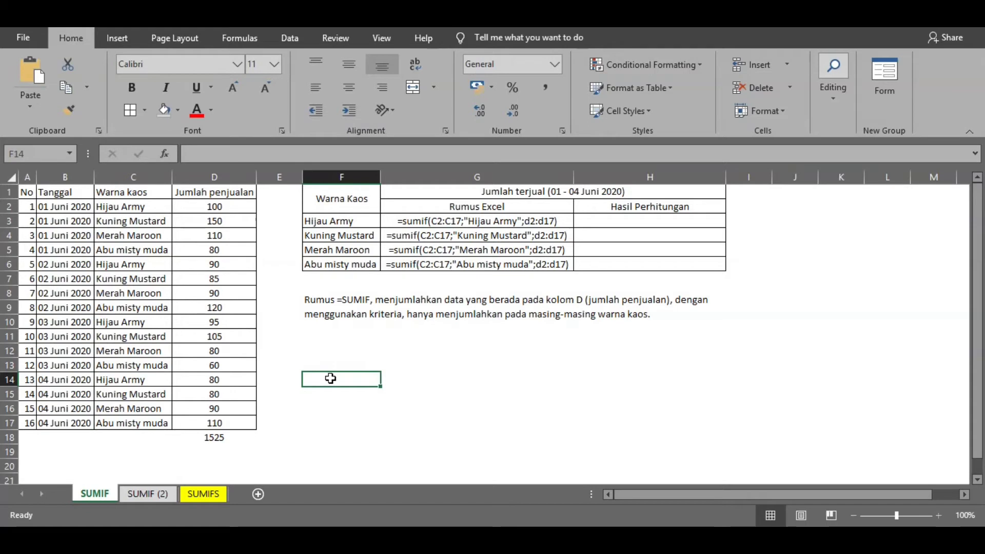
pyautogui.press('Up')
pyautogui.press('Up')
pyautogui.write('hijau army')
pyautogui.press('Return')
# - Add up the four Hijau Army sales in F13 with the formula =D2+D6+D10+D14
pyautogui.write('=')
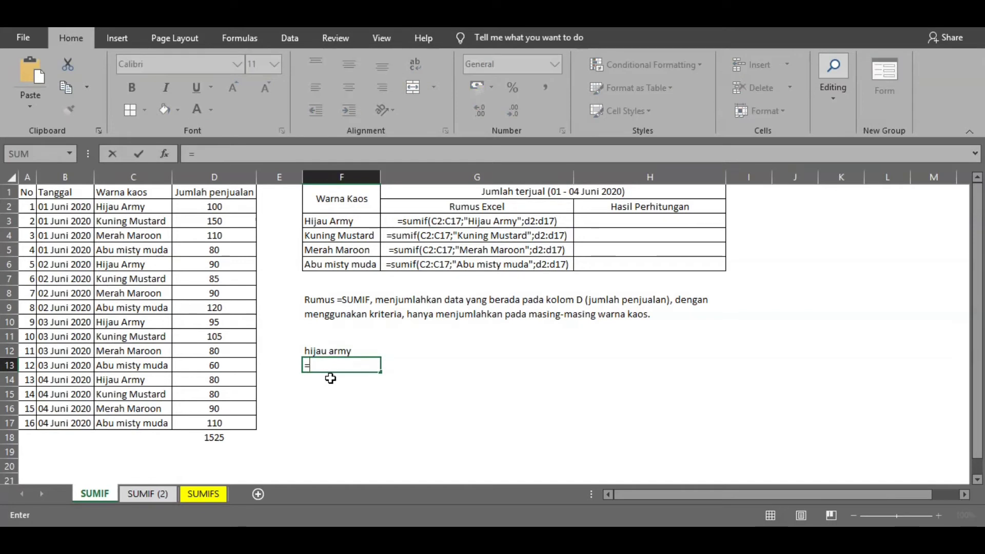
pyautogui.click(217, 206)
pyautogui.write('+')
pyautogui.click(214, 264)
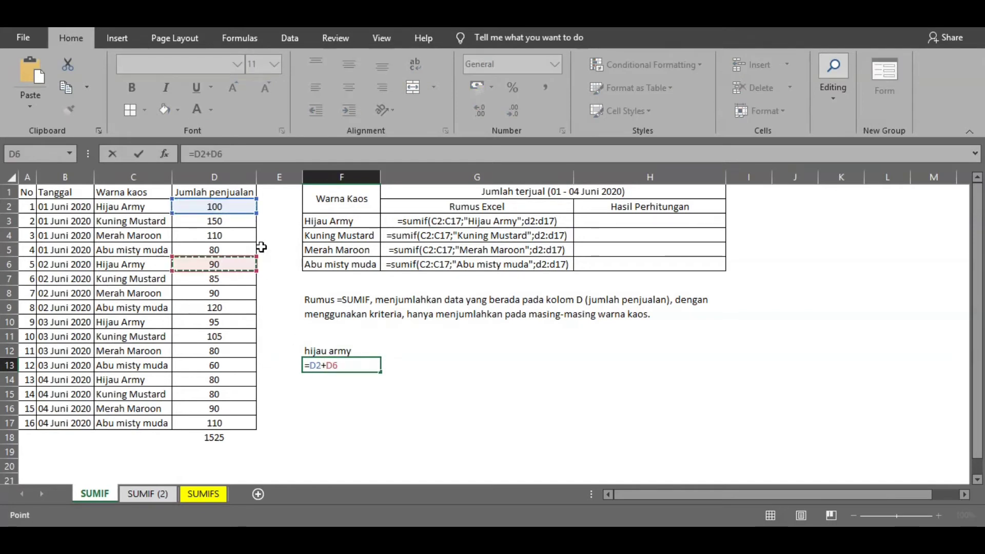
pyautogui.write('+')
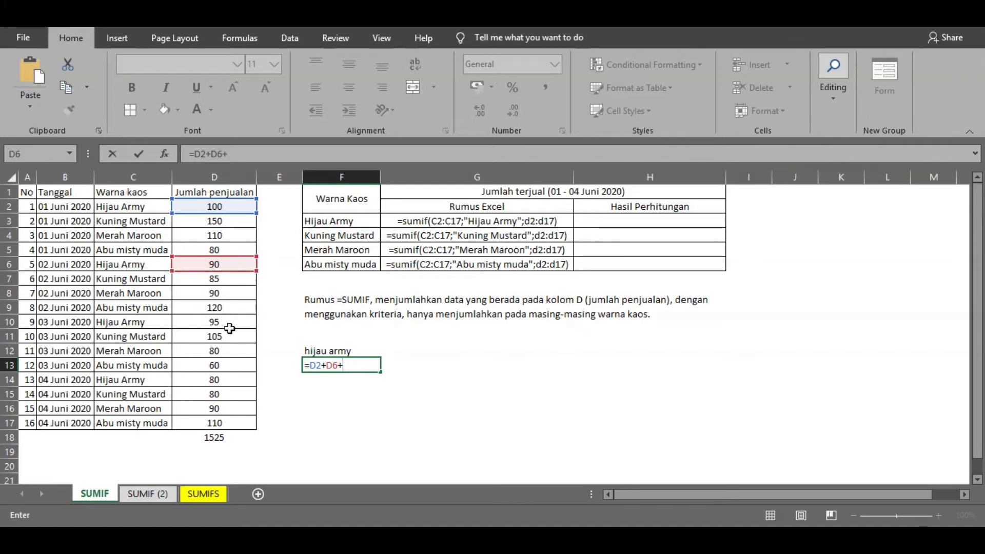
pyautogui.click(229, 325)
pyautogui.write('+')
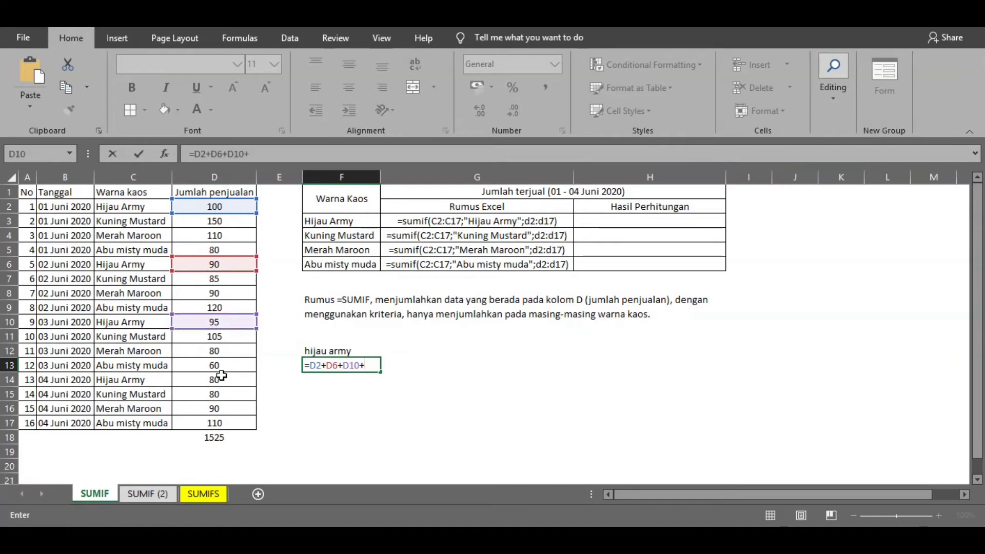
pyautogui.click(221, 376)
pyautogui.press('Return')
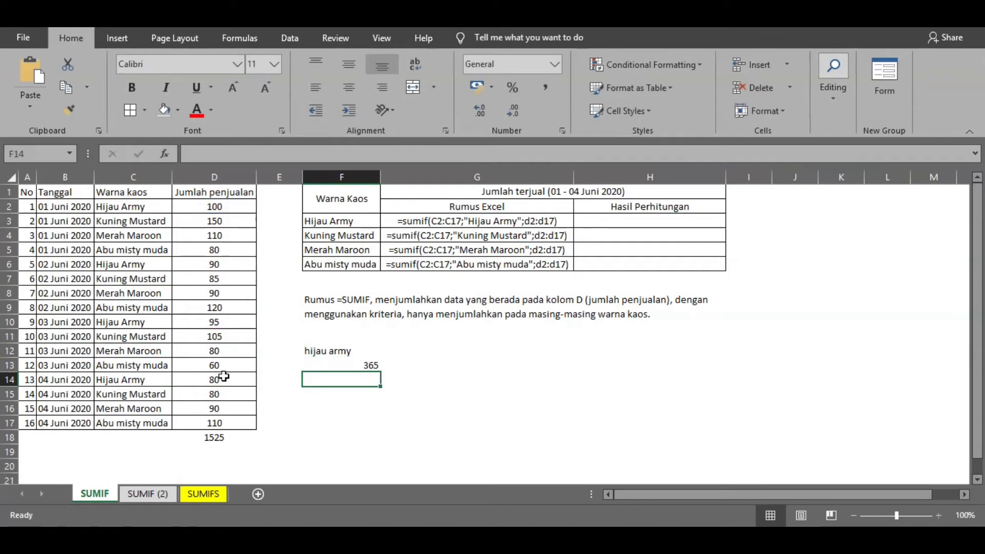
pyautogui.click(344, 302)
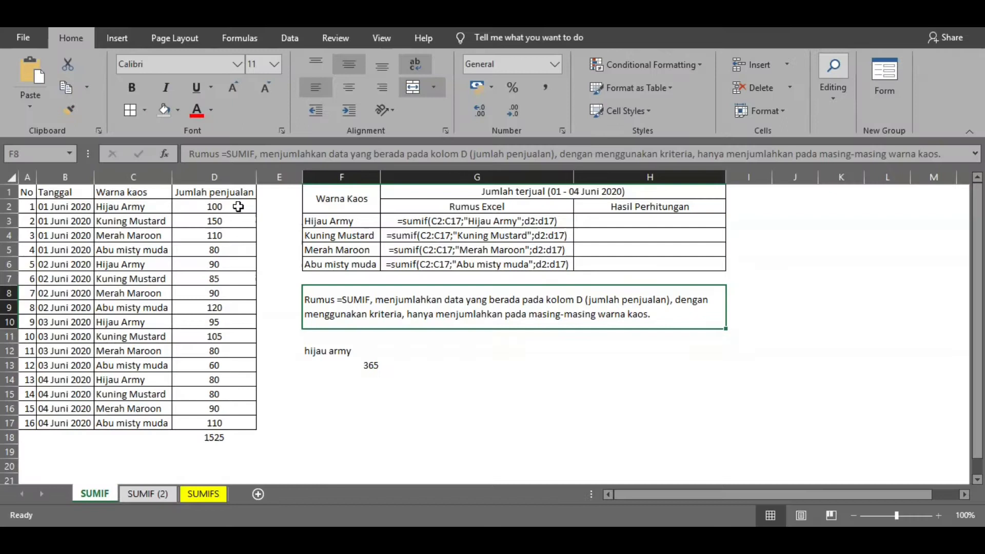
pyautogui.moveTo(215, 206); pyautogui.dragTo(231, 423)
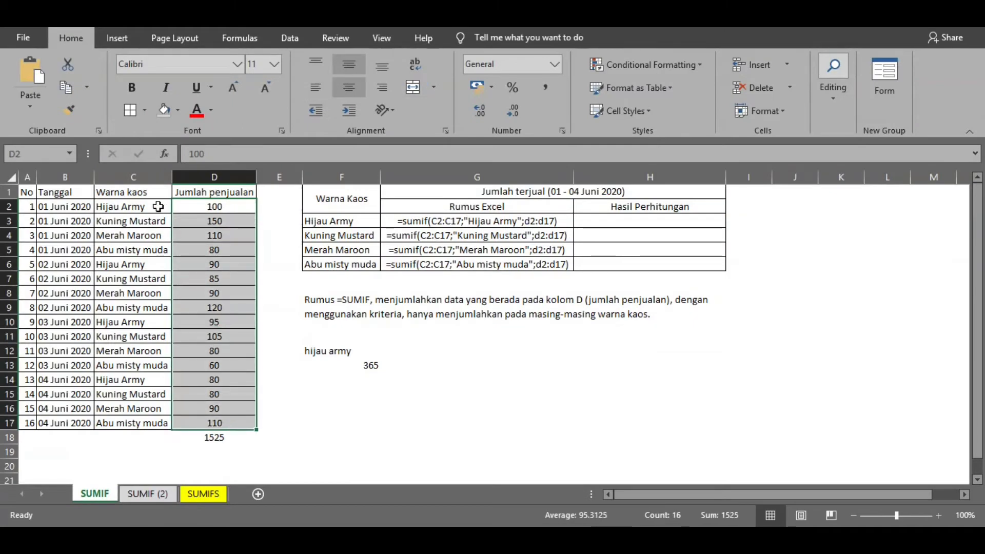
pyautogui.click(379, 316)
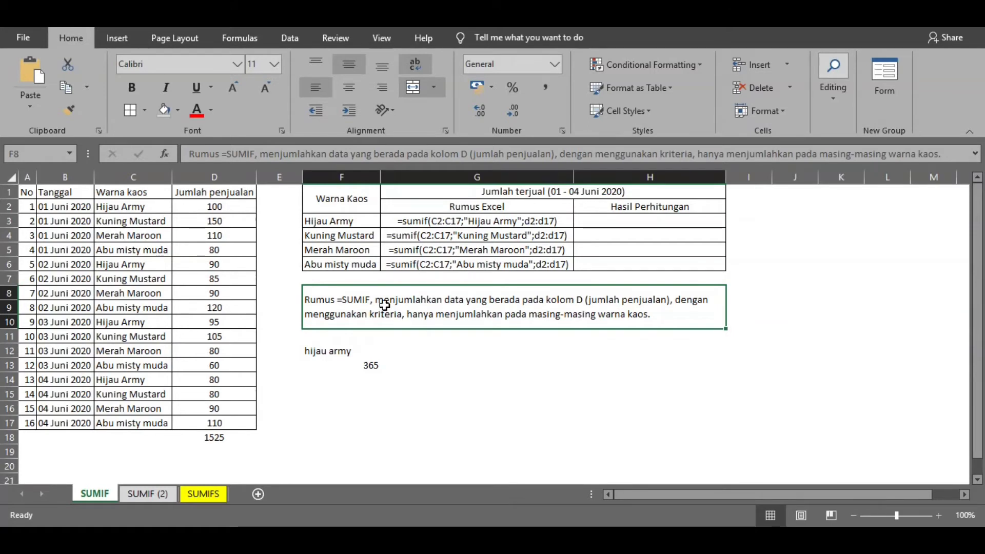
pyautogui.click(424, 349)
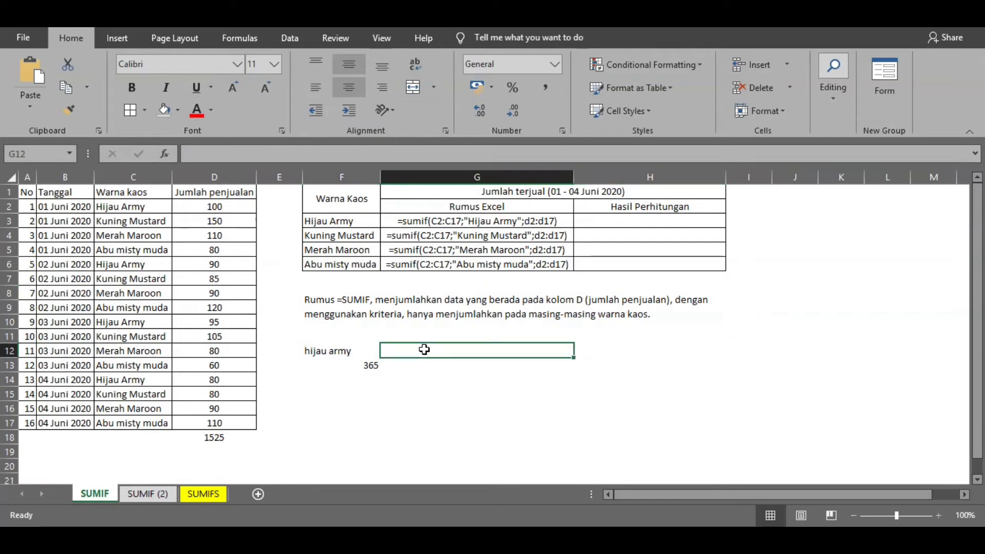
pyautogui.click(458, 389)
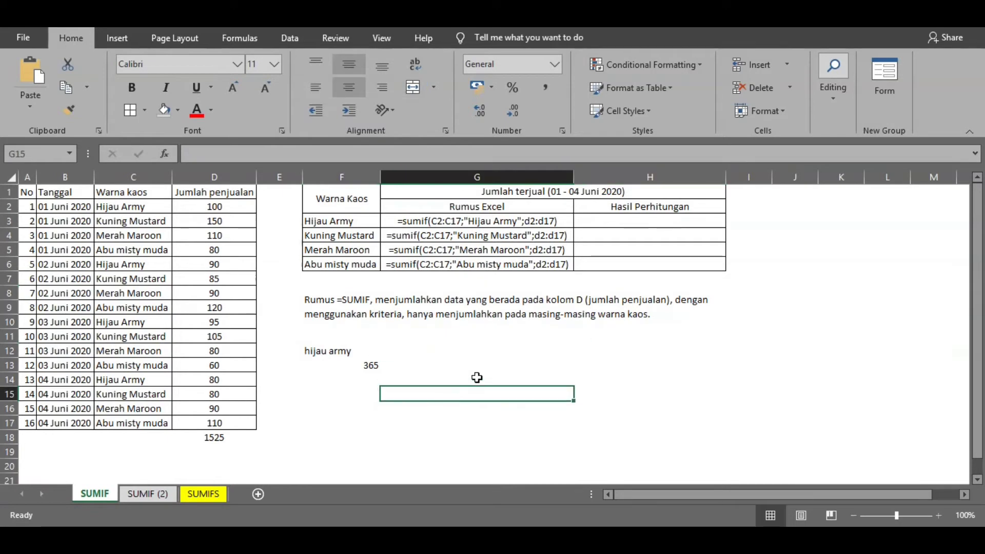
pyautogui.click(513, 220)
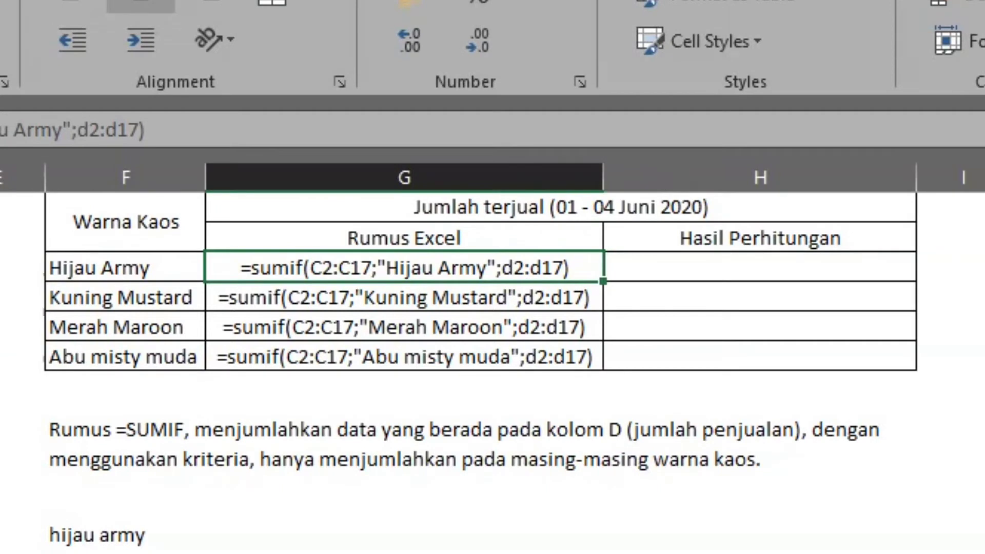
# - Enter =sumif(C2:C17;"hijau army";D2:D17) in H3 as the Hasil Perhitungan for Hijau Army
pyautogui.click(711, 269)
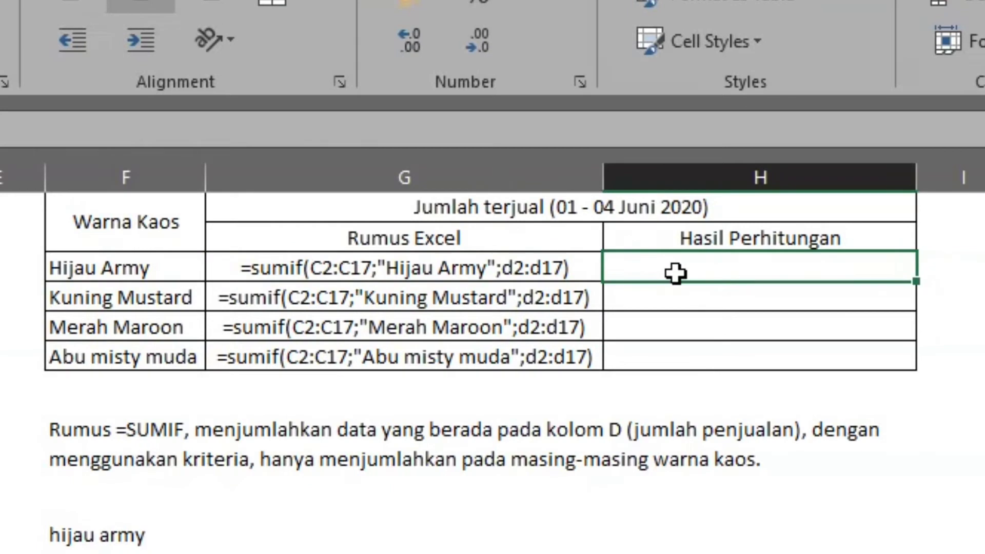
pyautogui.write('=sum(')
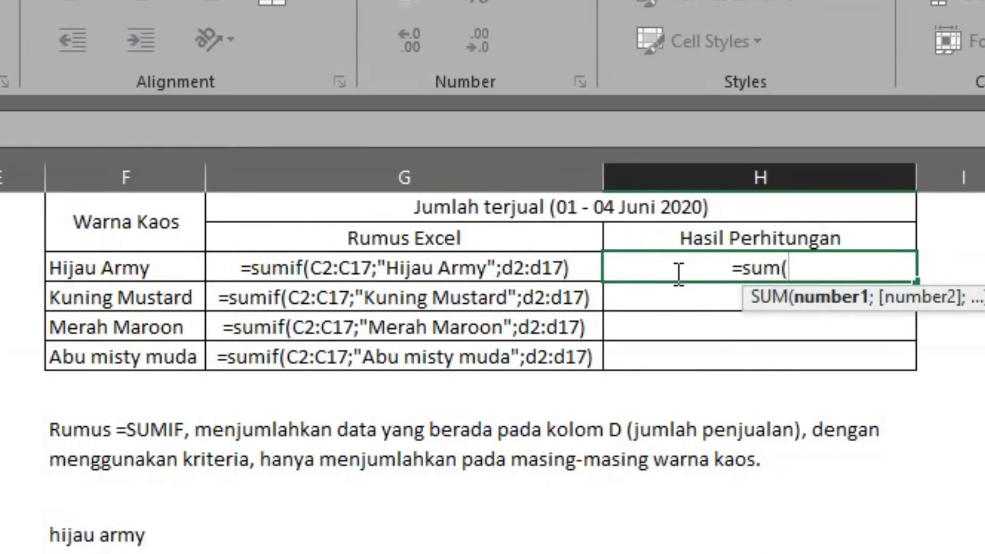
pyautogui.press('BackSpace')
pyautogui.write('if(')
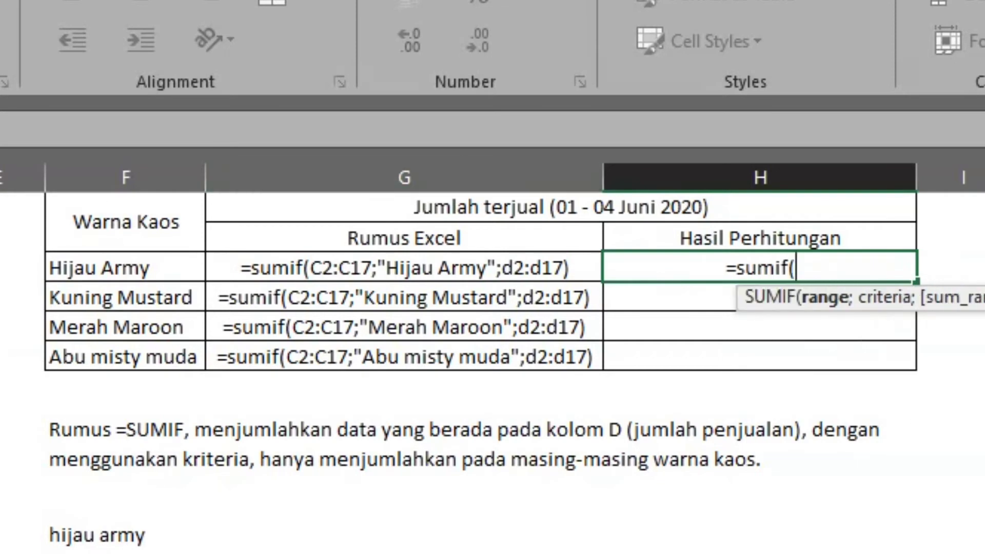
pyautogui.write('C2:C10')
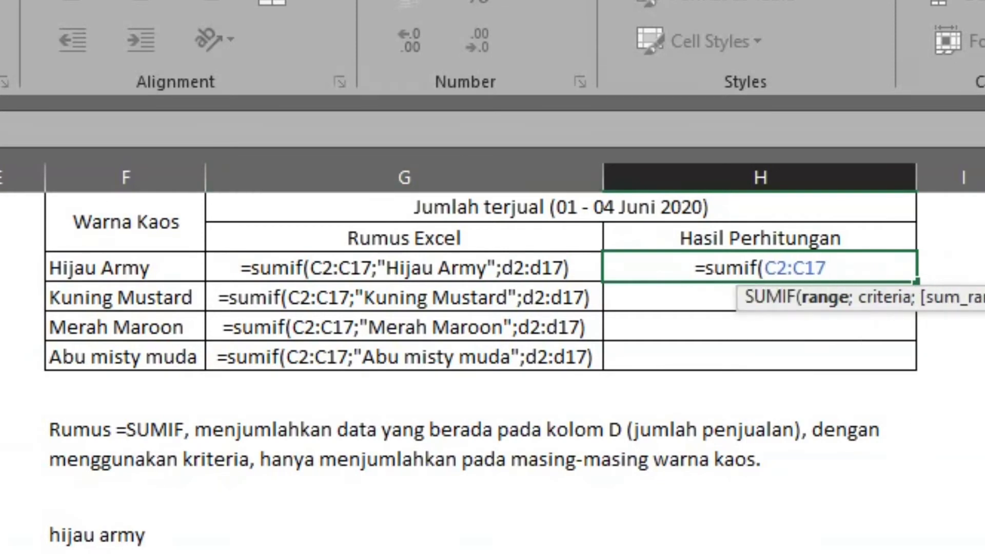
pyautogui.write(';"')
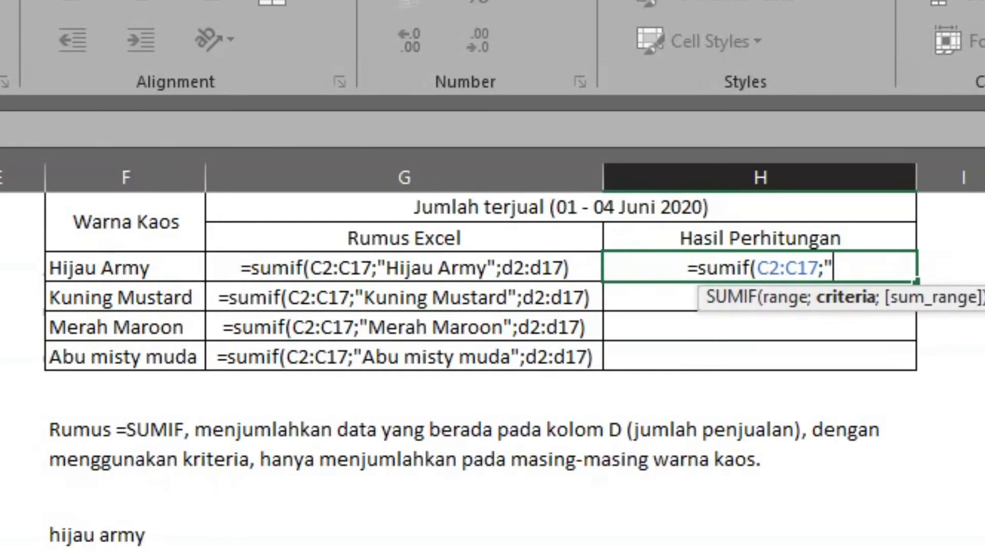
pyautogui.write('hijau')
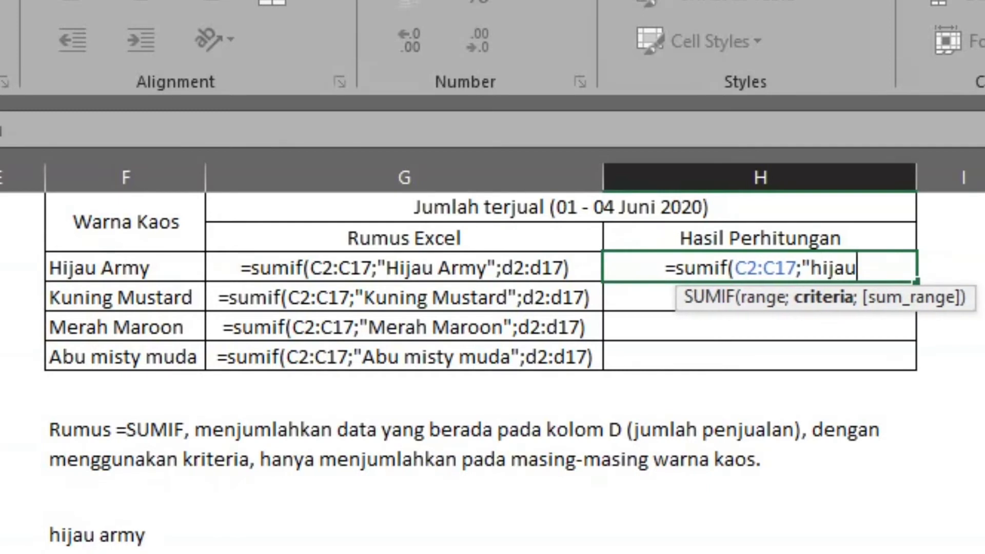
pyautogui.write(' army"')
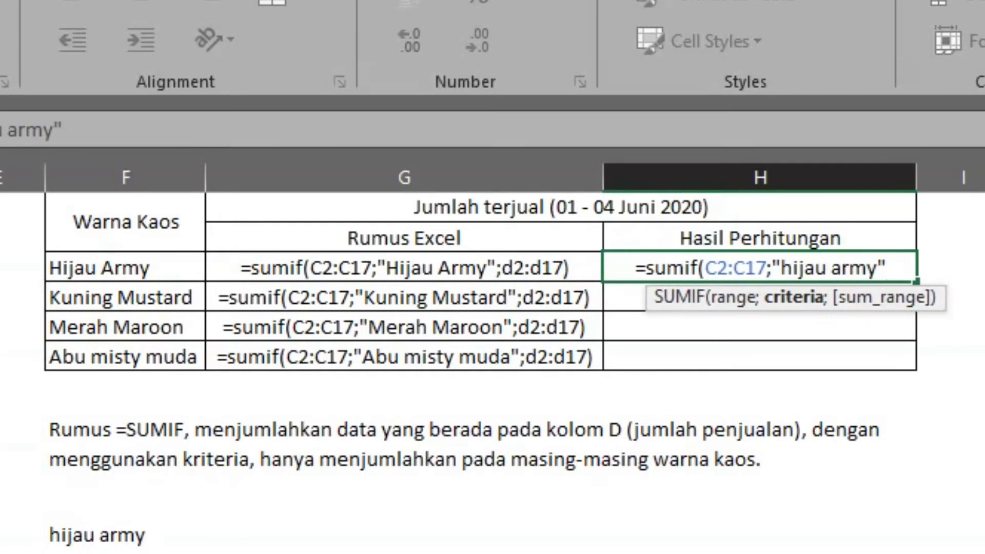
pyautogui.write(';')
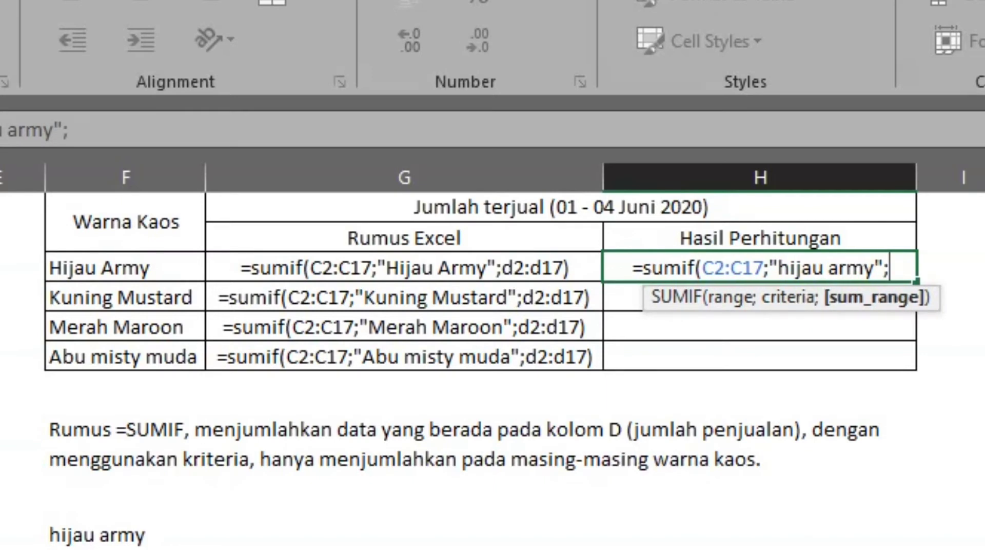
pyautogui.moveTo(0, 237); pyautogui.dragTo(0, 553)
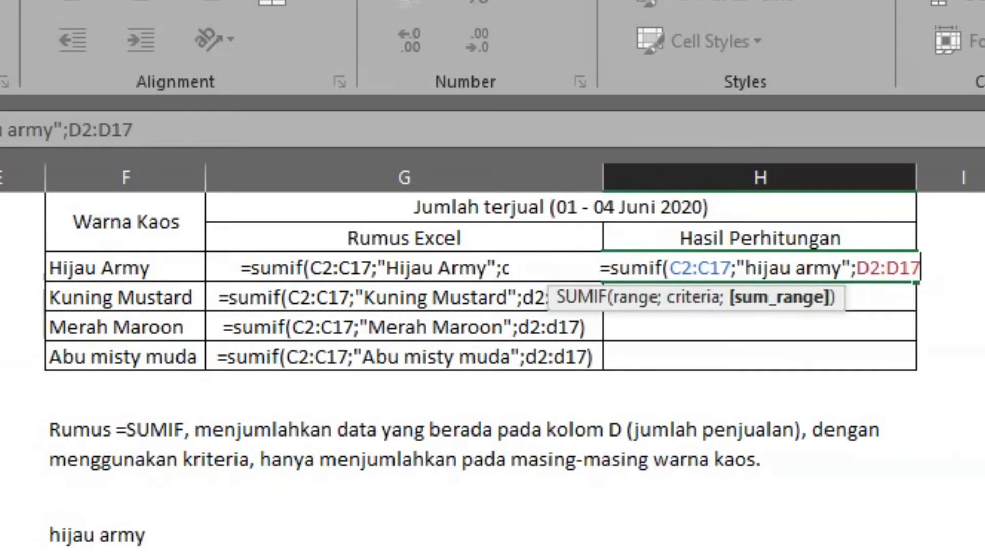
pyautogui.write(')')
pyautogui.press('Return')
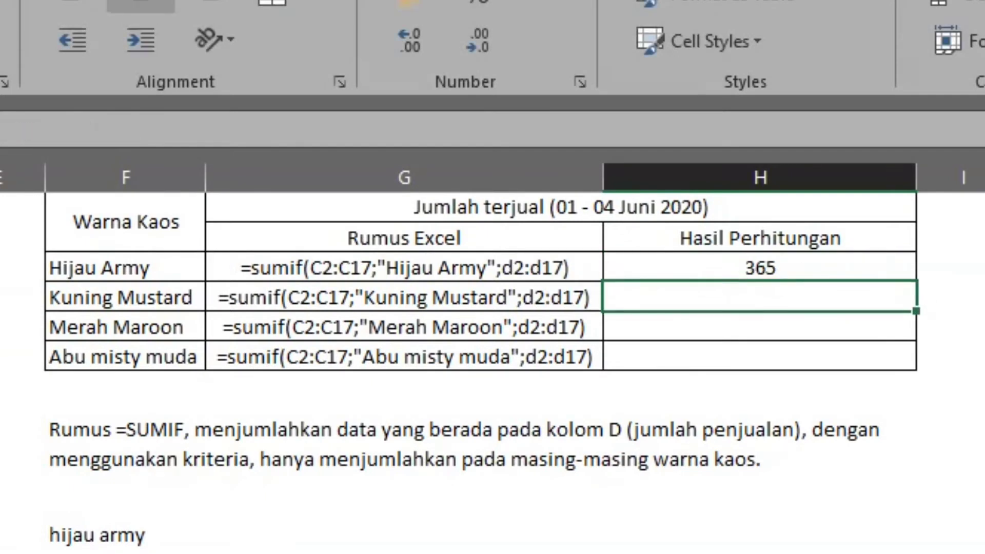
# - Fill the SUMIF formula from H3 down through H6 for the remaining shirt colours
pyautogui.click(826, 266)
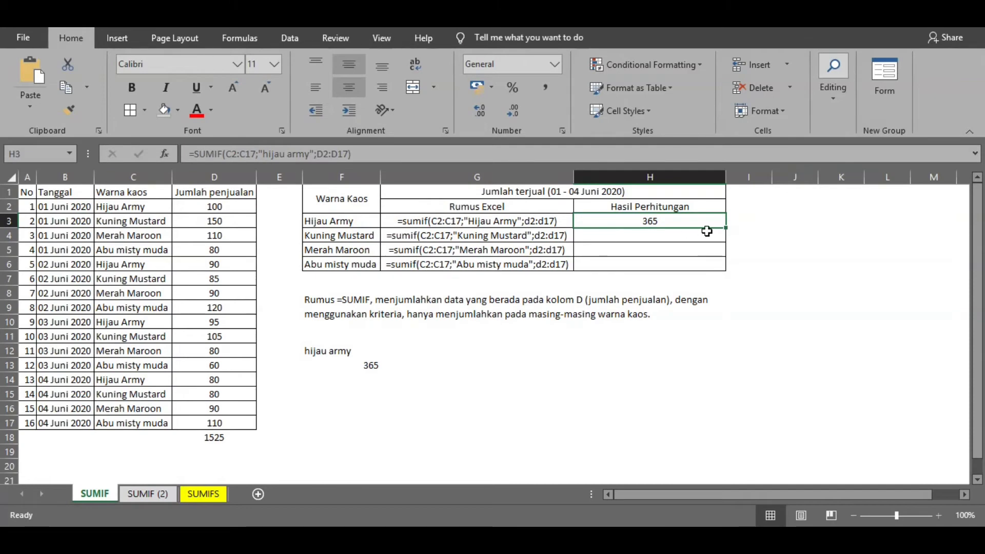
pyautogui.moveTo(726, 227); pyautogui.dragTo(728, 263)
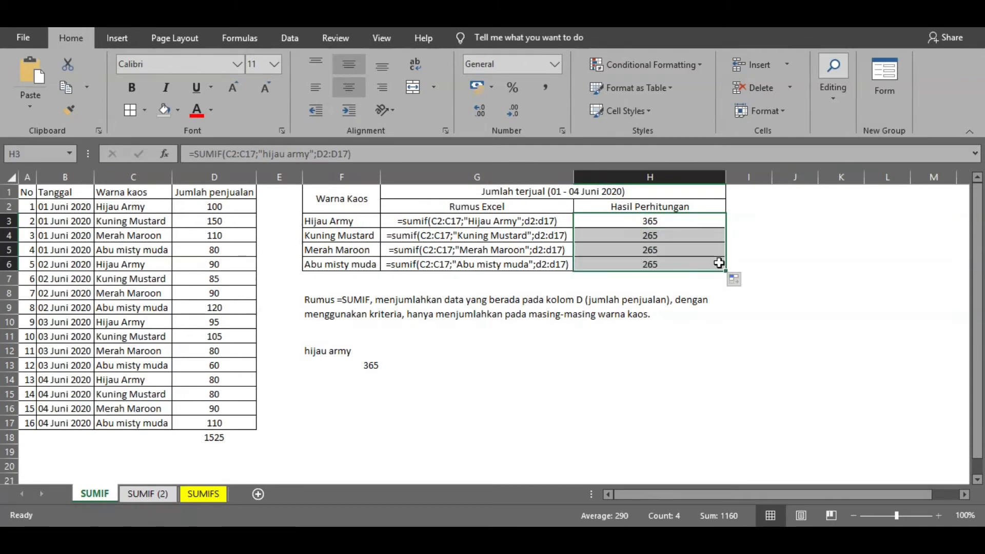
# - Make the ranges in H3's SUMIF formula absolute as $C$2:$C$17 and $D$2:$D$17
pyautogui.doubleClick(658, 237)
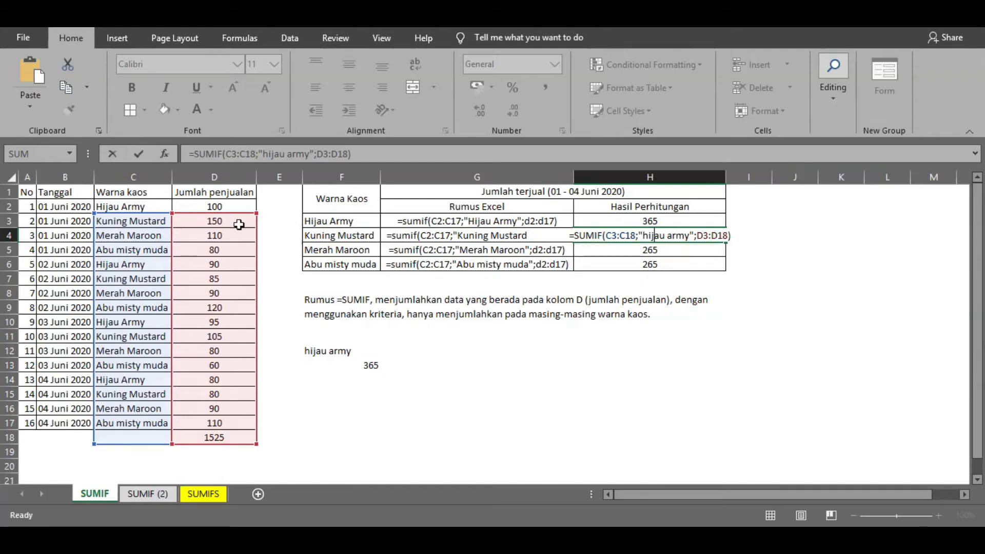
pyautogui.press('Return')
pyautogui.click(613, 224)
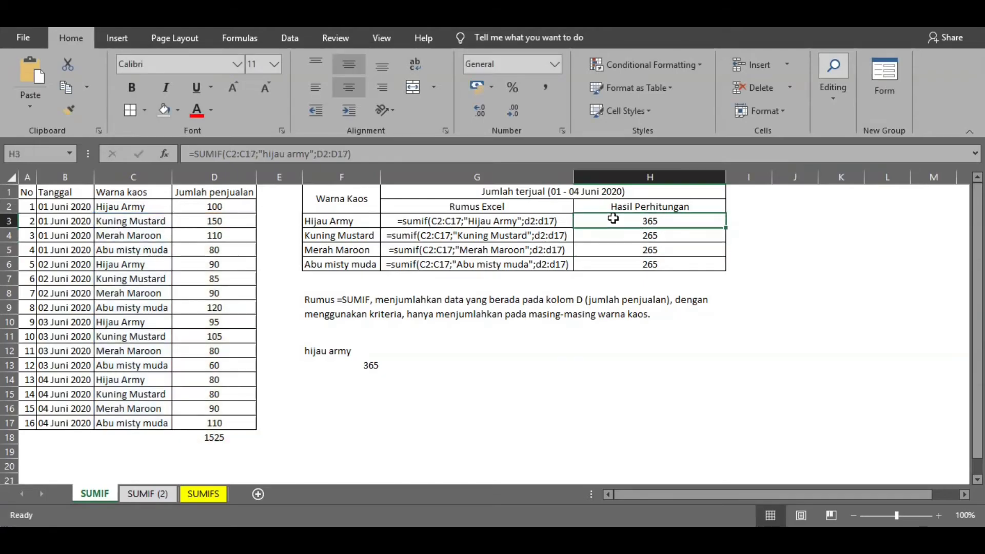
pyautogui.click(239, 153)
pyautogui.press('F4')
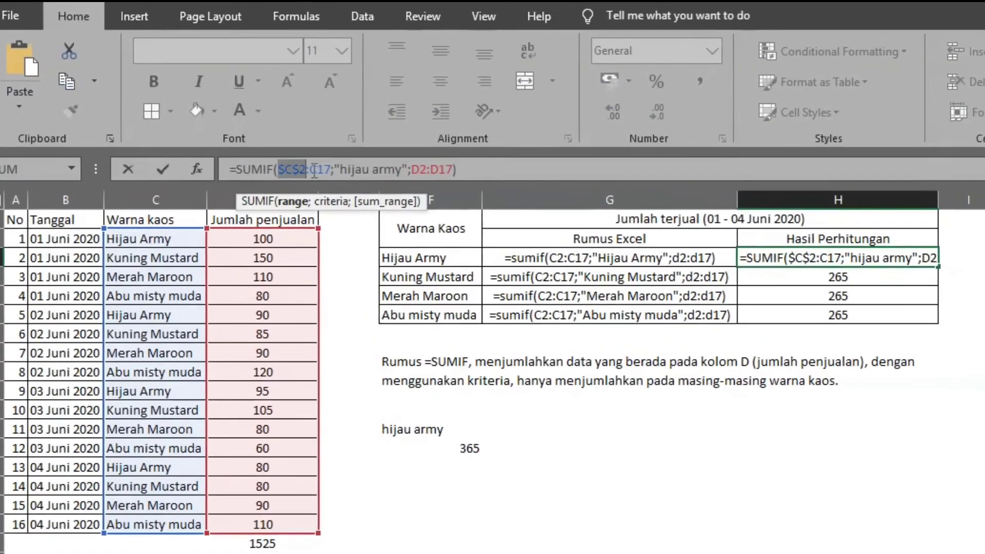
pyautogui.doubleClick(316, 169)
pyautogui.press('F4')
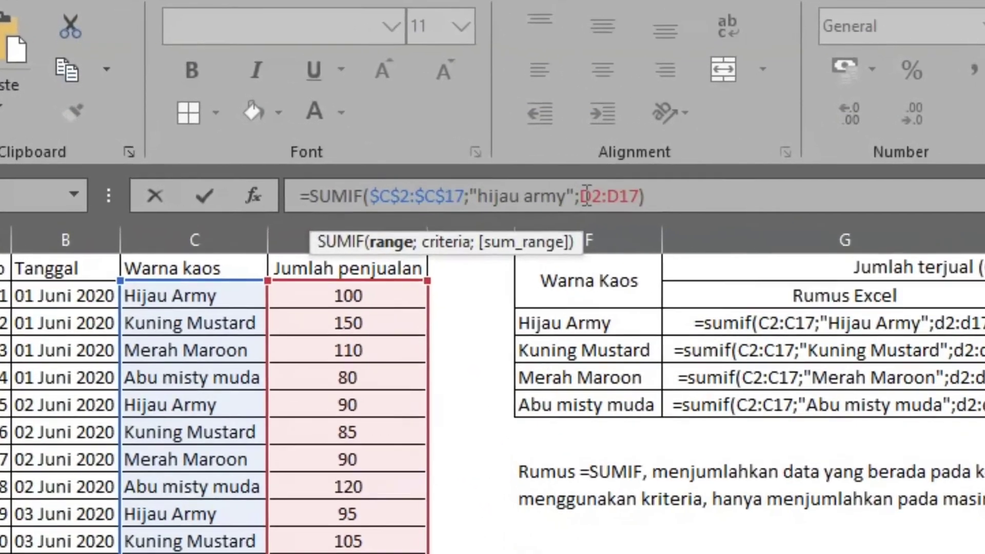
pyautogui.doubleClick(584, 195)
pyautogui.press('F4')
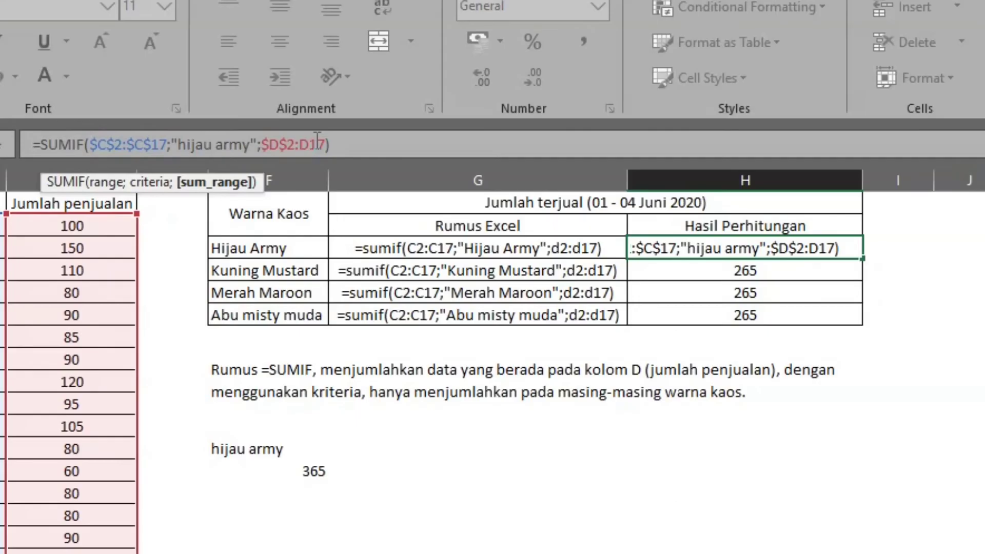
pyautogui.doubleClick(317, 139)
pyautogui.press('F4')
pyautogui.press('Return')
pyautogui.click(644, 241)
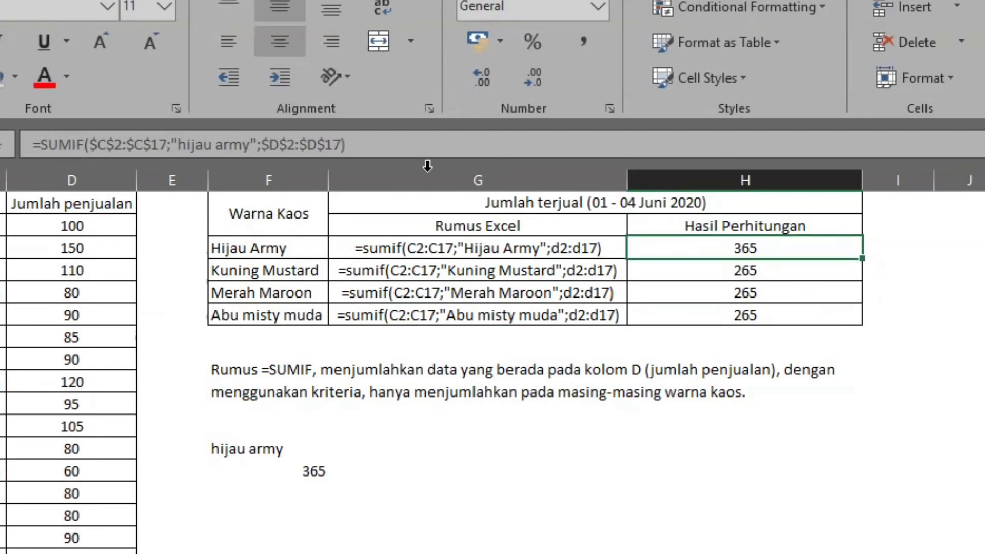
# - Replace the "hijau army" criterion in H3's formula with the cell reference F3 and fill the formula down through H6
pyautogui.moveTo(258, 136); pyautogui.dragTo(174, 136)
pyautogui.press('Delete')
pyautogui.click(309, 242)
pyautogui.press('Return')
pyautogui.click(817, 251)
pyautogui.moveTo(862, 258); pyautogui.dragTo(859, 308)
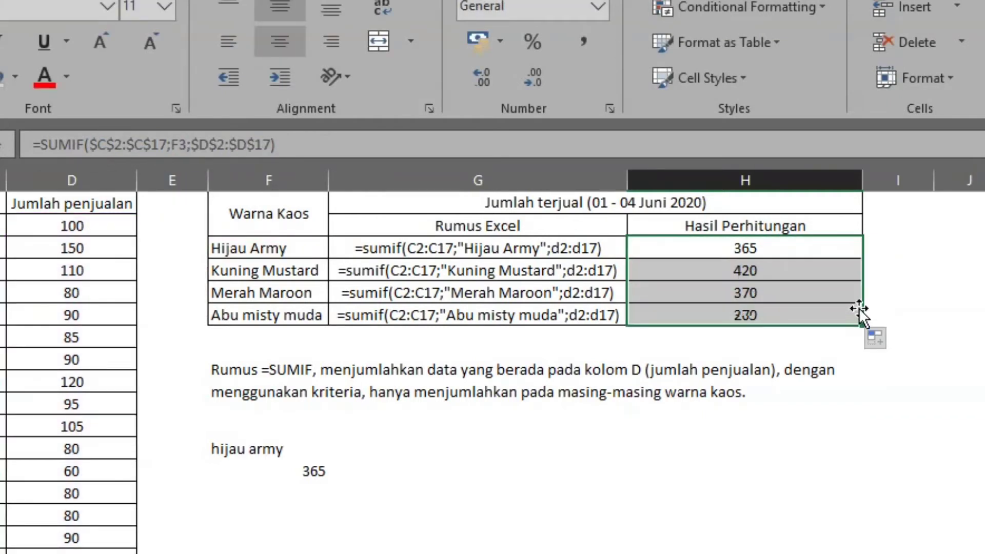
# - Total the colour results in H7 with =sum(H3:H6) and compare it with the overall sales total in D18
pyautogui.click(741, 328)
pyautogui.write('=sum(')
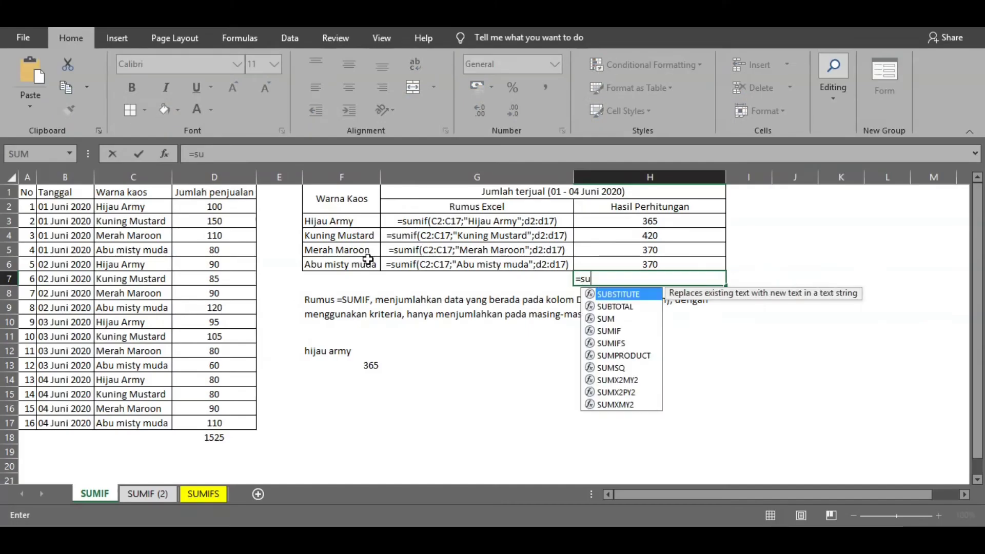
pyautogui.click(624, 222)
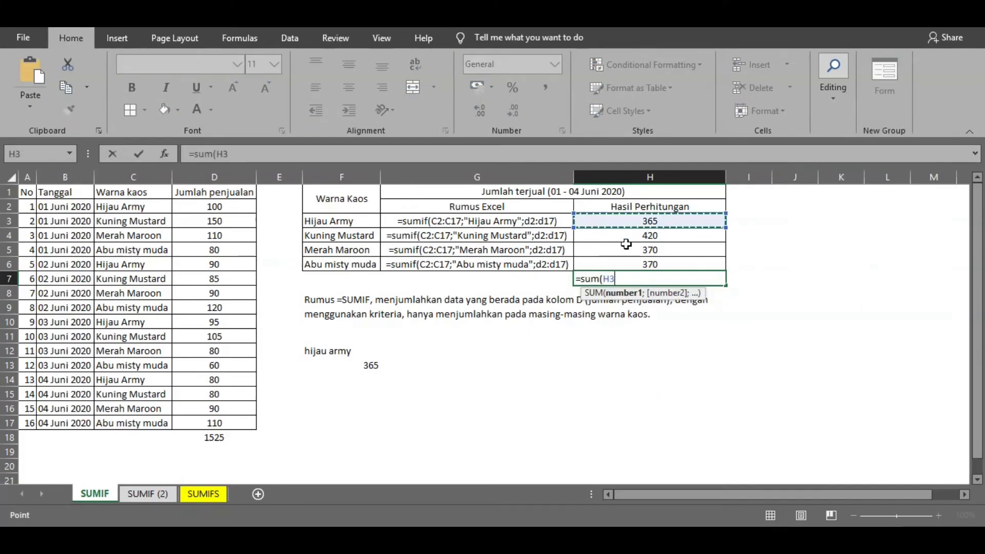
pyautogui.moveTo(626, 234); pyautogui.dragTo(627, 272)
pyautogui.write(')')
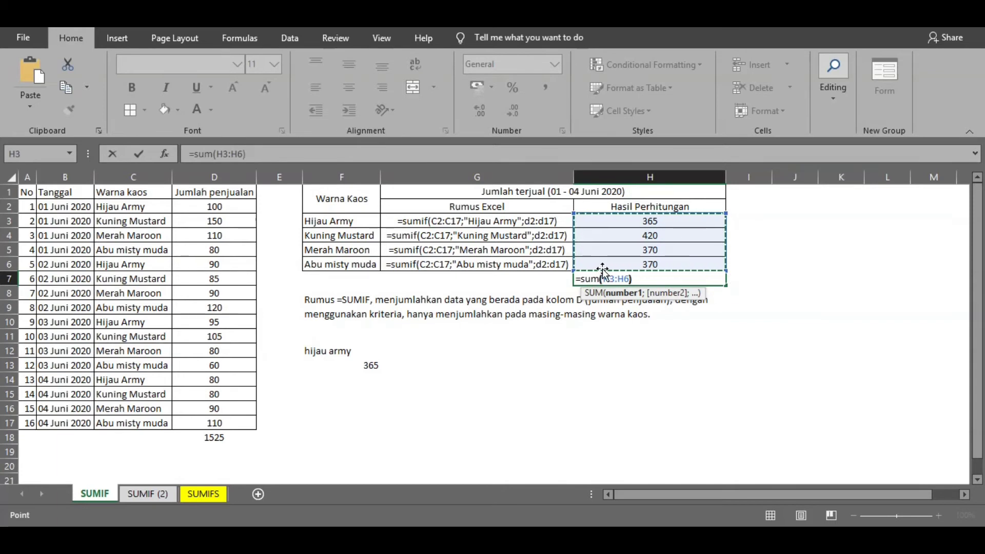
pyautogui.press('Return')
pyautogui.press('Up')
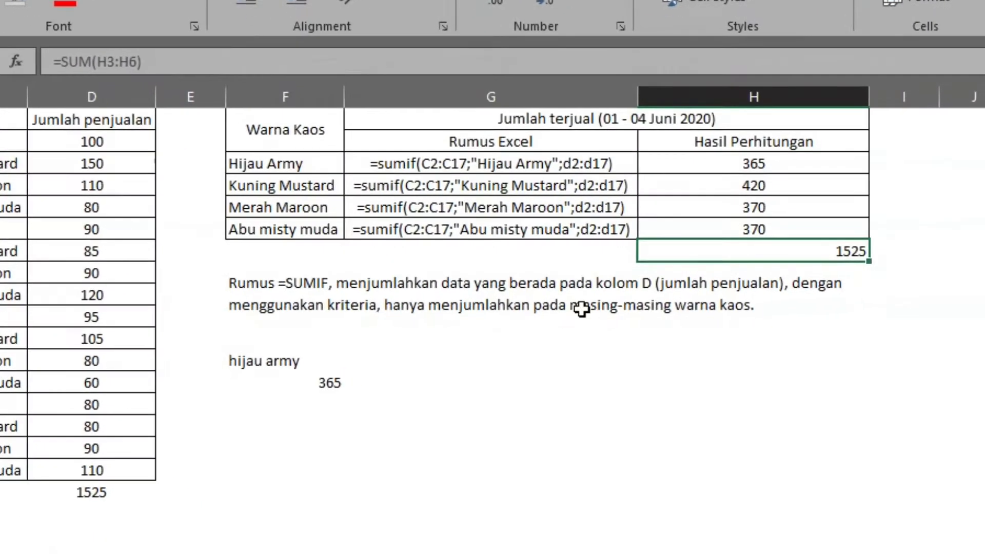
pyautogui.click(97, 490)
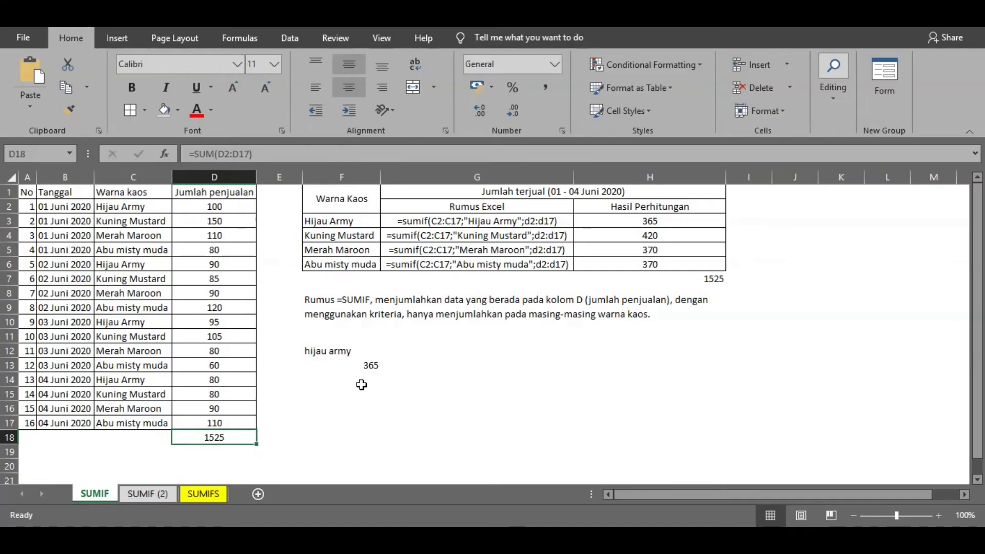
# - Open the SUMIF (2) sheet and examine the dates, the shirt names in Warna kaos and the sample formula for Kaos polos
pyautogui.click(157, 492)
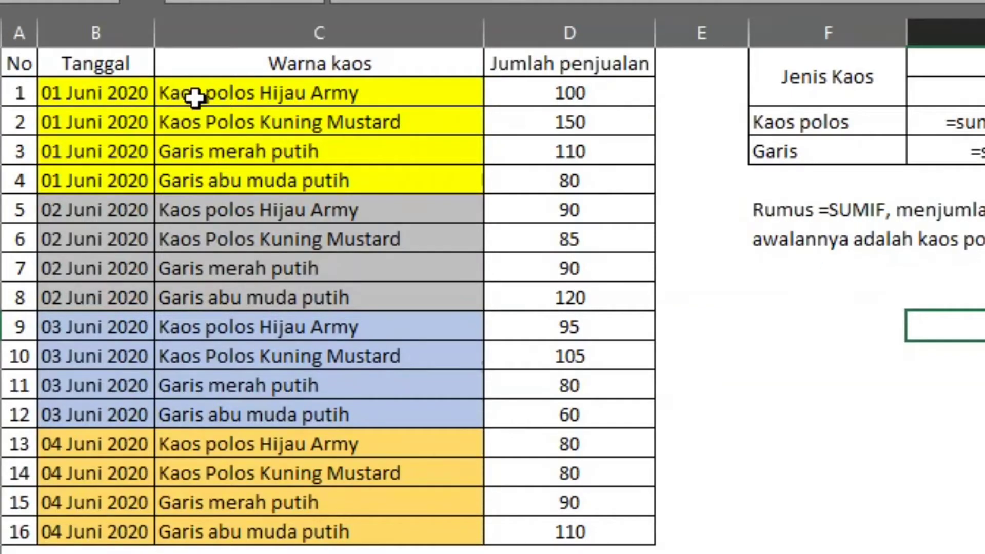
pyautogui.click(114, 193)
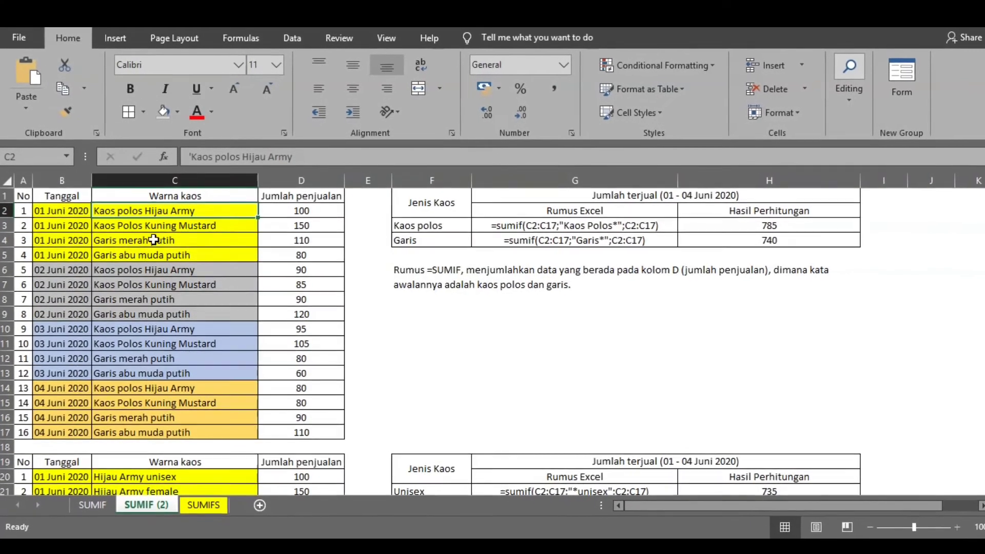
pyautogui.click(56, 214)
pyautogui.click(65, 440)
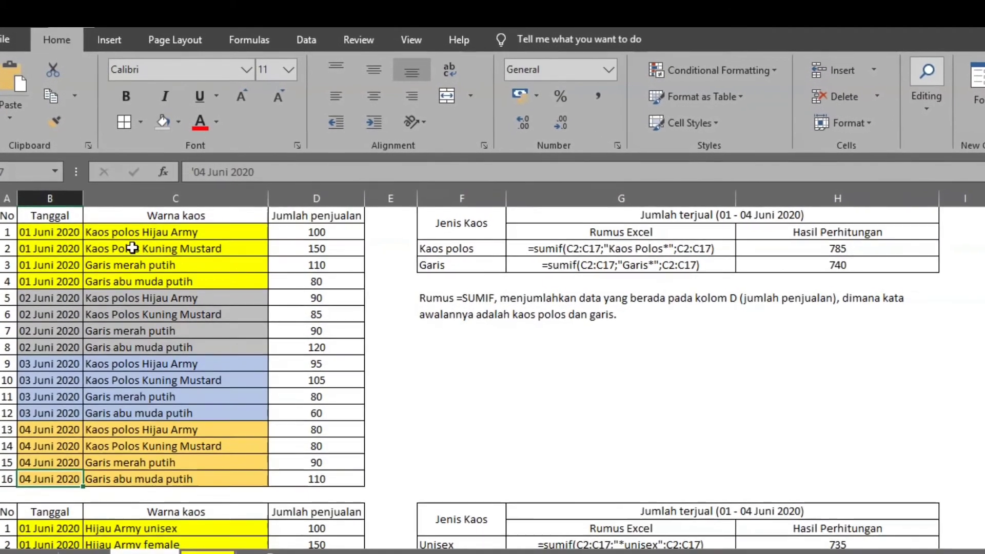
pyautogui.moveTo(51, 215); pyautogui.dragTo(185, 487)
pyautogui.click(507, 353)
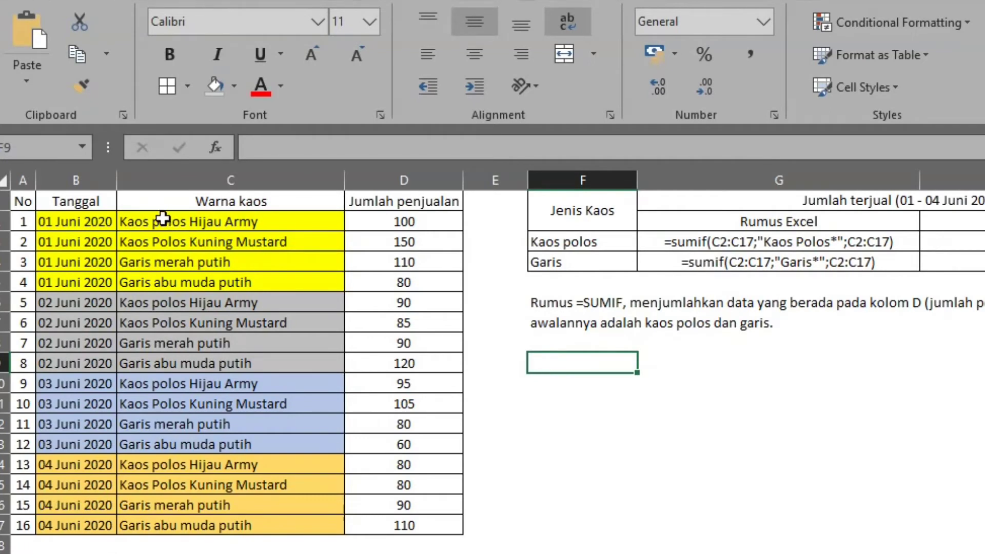
pyautogui.click(163, 218)
pyautogui.click(171, 266)
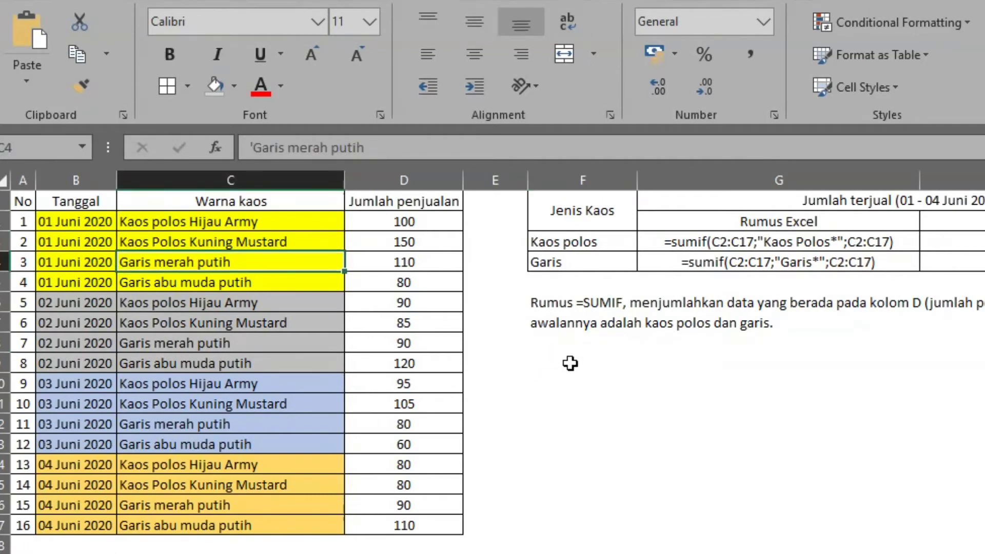
pyautogui.click(556, 358)
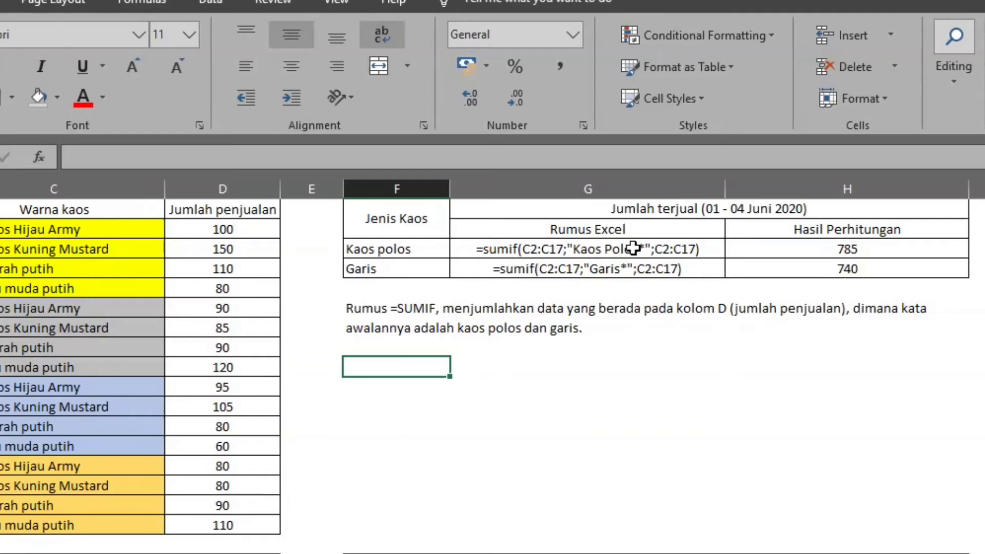
pyautogui.click(634, 249)
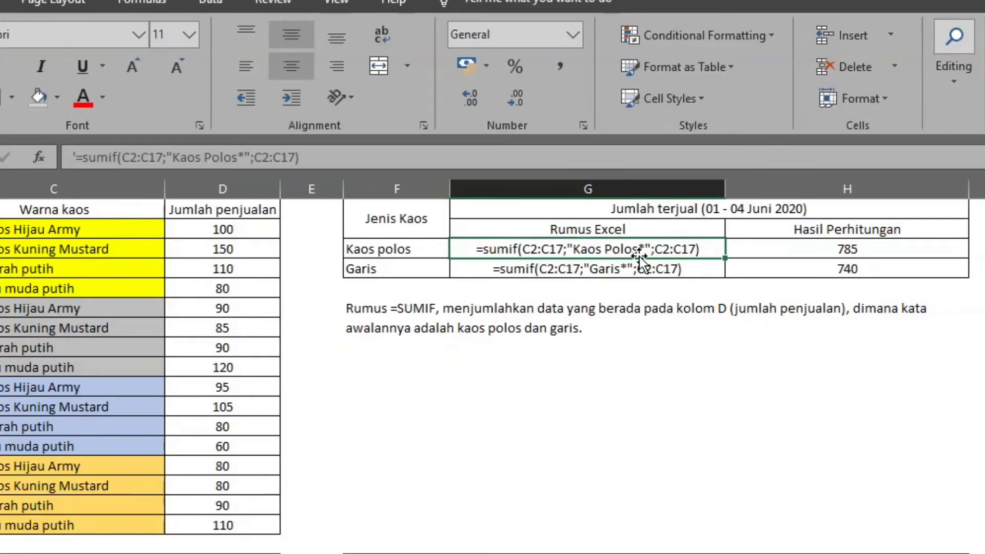
pyautogui.click(245, 157)
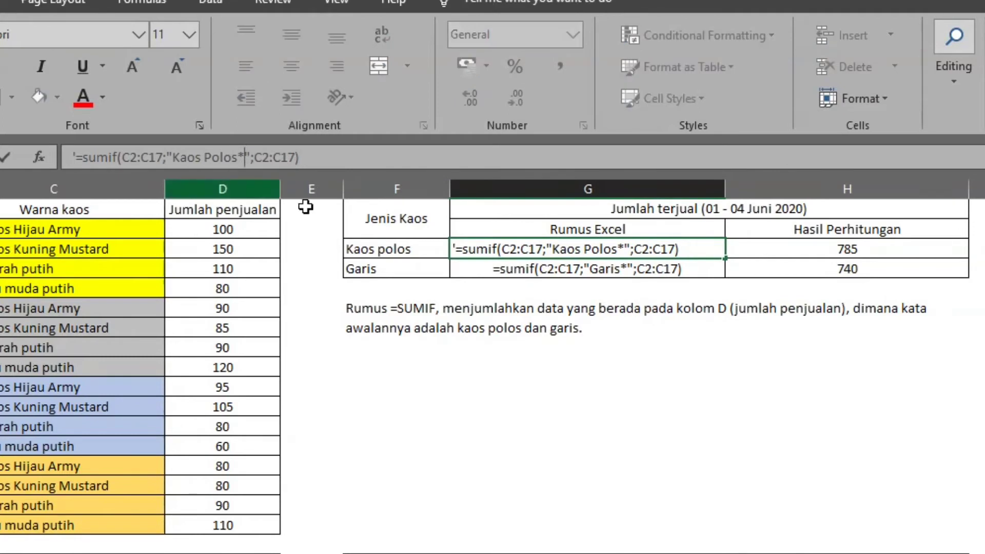
pyautogui.press('Return')
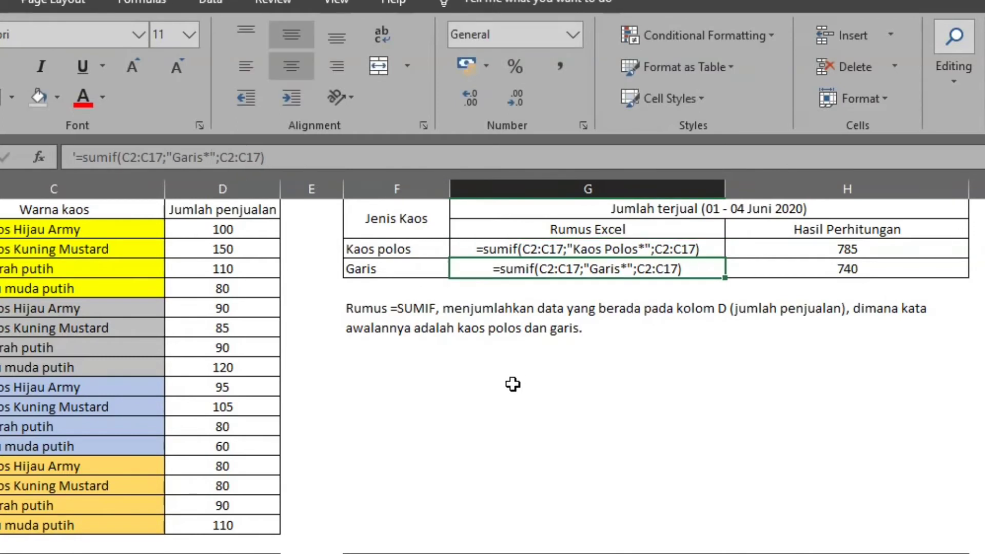
# - Enter =sumif(C2:C17;"kaos polos*";D2:D17) in H3 as the Hasil Perhitungan for Kaos polos
pyautogui.click(852, 250)
pyautogui.write('=sum(')
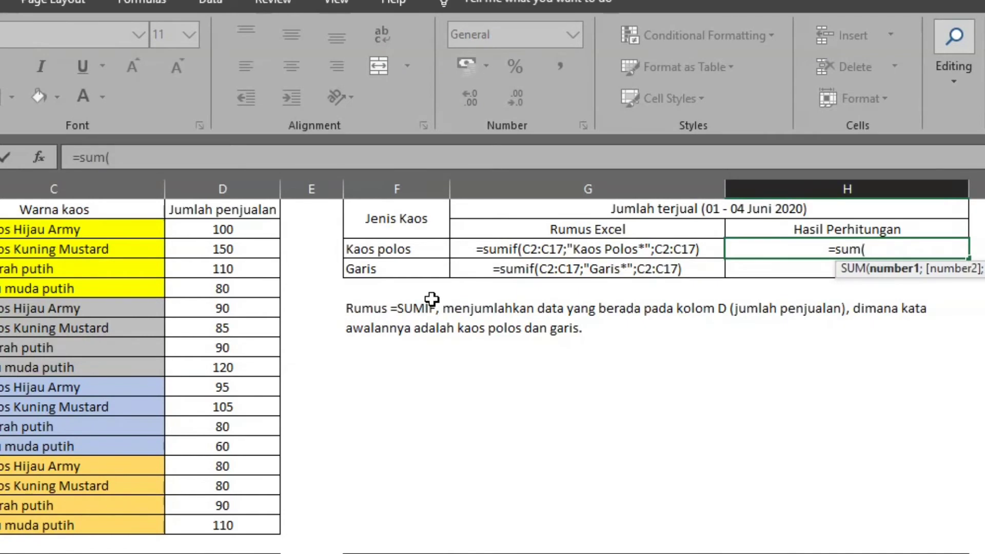
pyautogui.press('BackSpace')
pyautogui.write('if(')
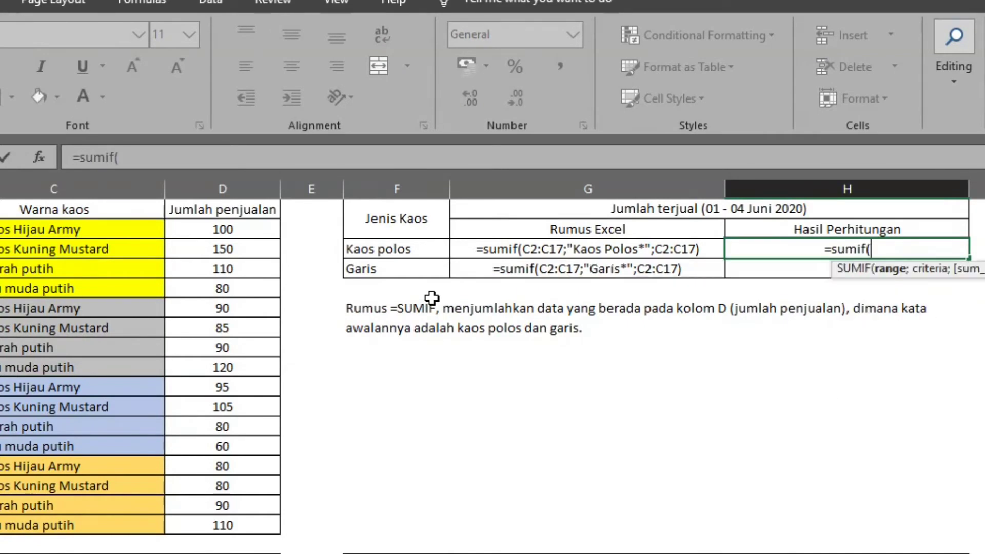
pyautogui.moveTo(15, 228); pyautogui.dragTo(34, 518)
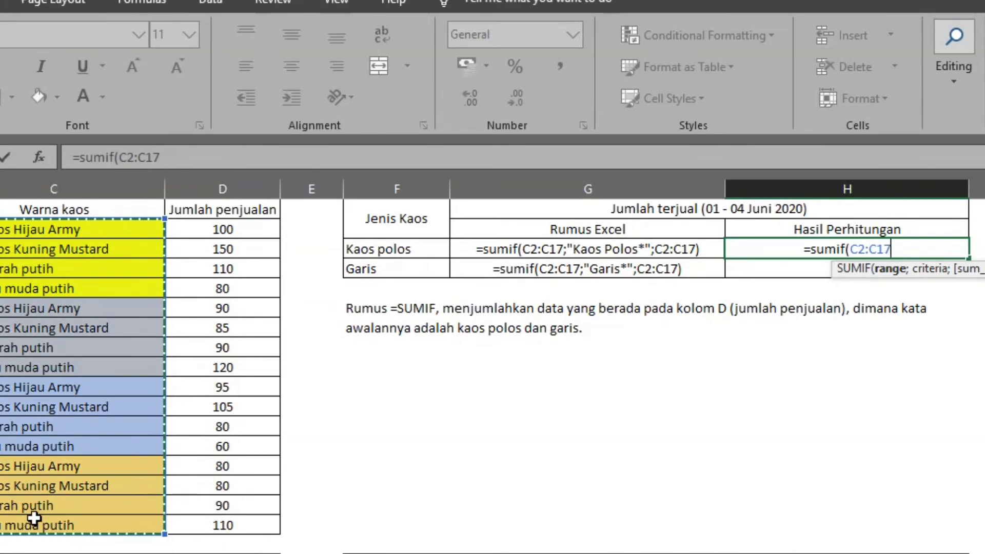
pyautogui.write(';"')
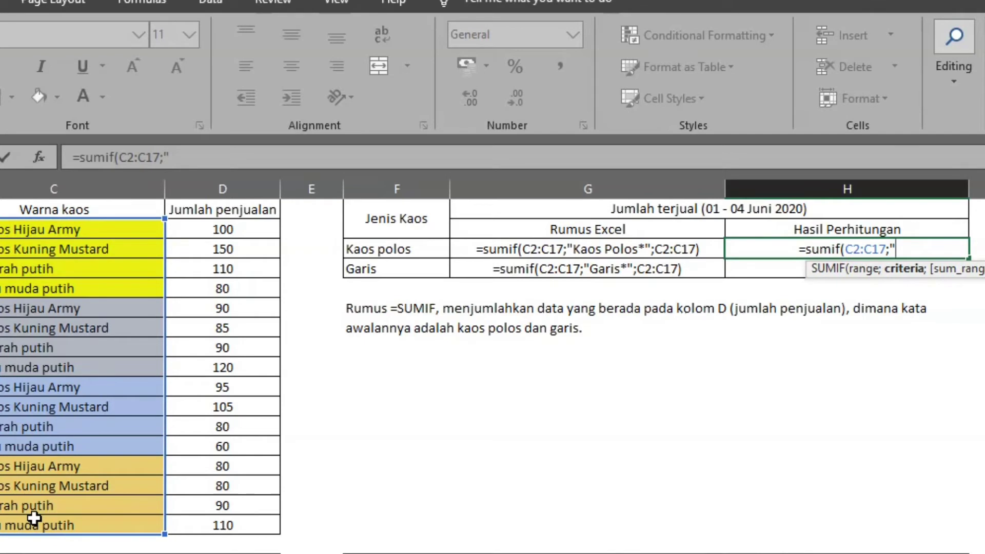
pyautogui.write('kaos po')
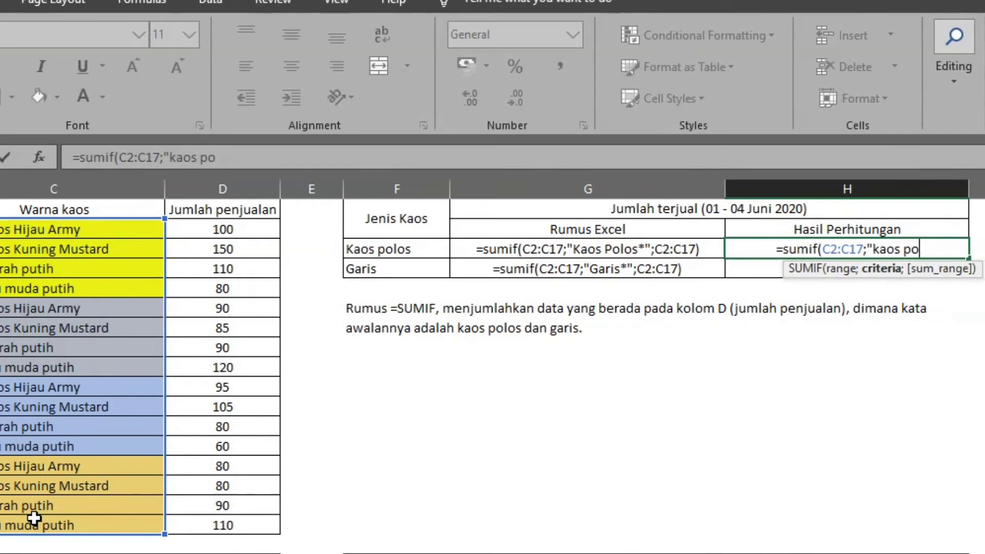
pyautogui.write('los"')
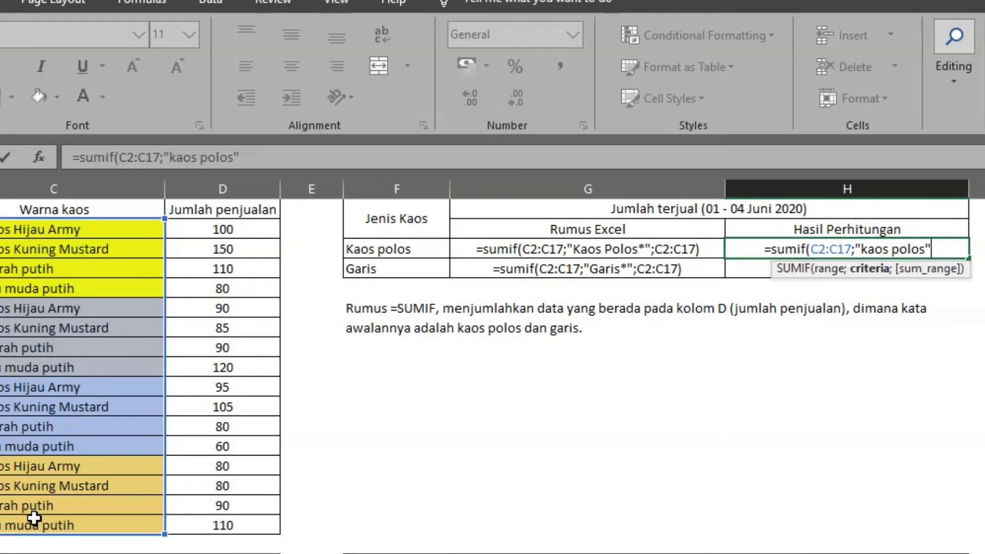
pyautogui.press('BackSpace')
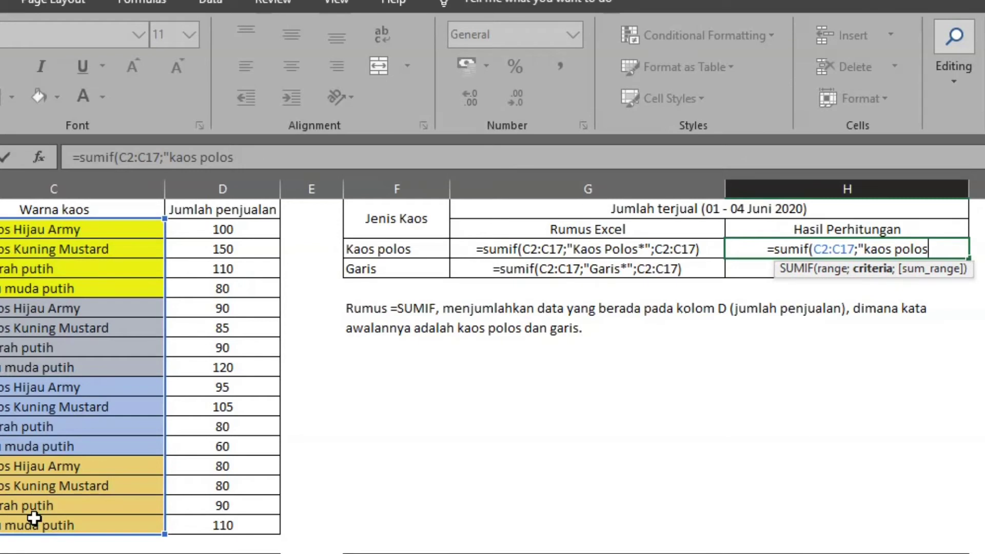
pyautogui.write('*')
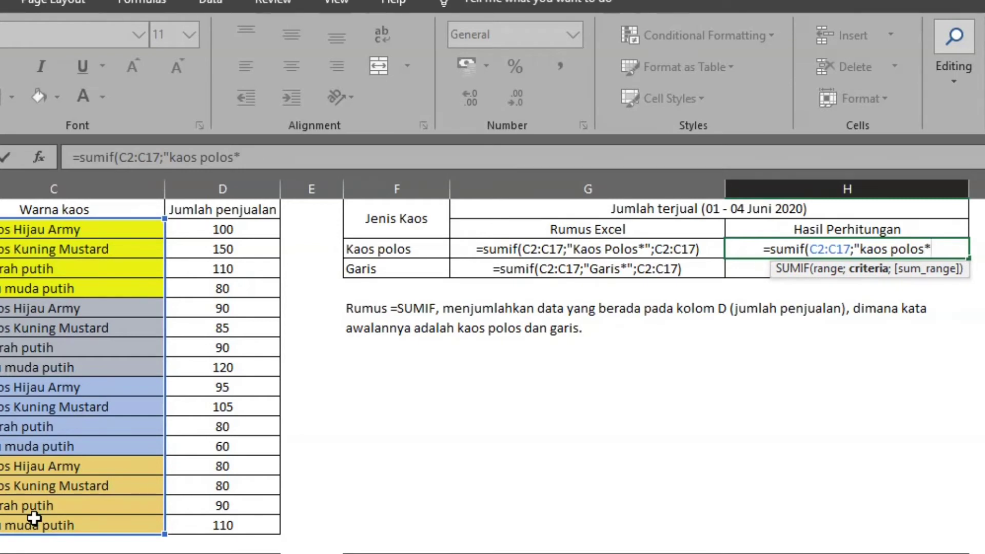
pyautogui.write('";')
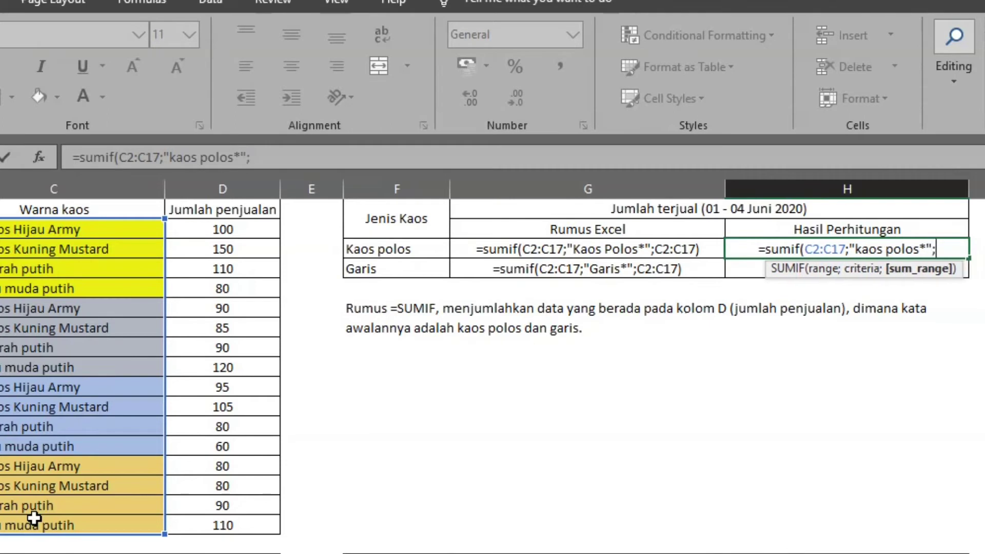
pyautogui.click(221, 227)
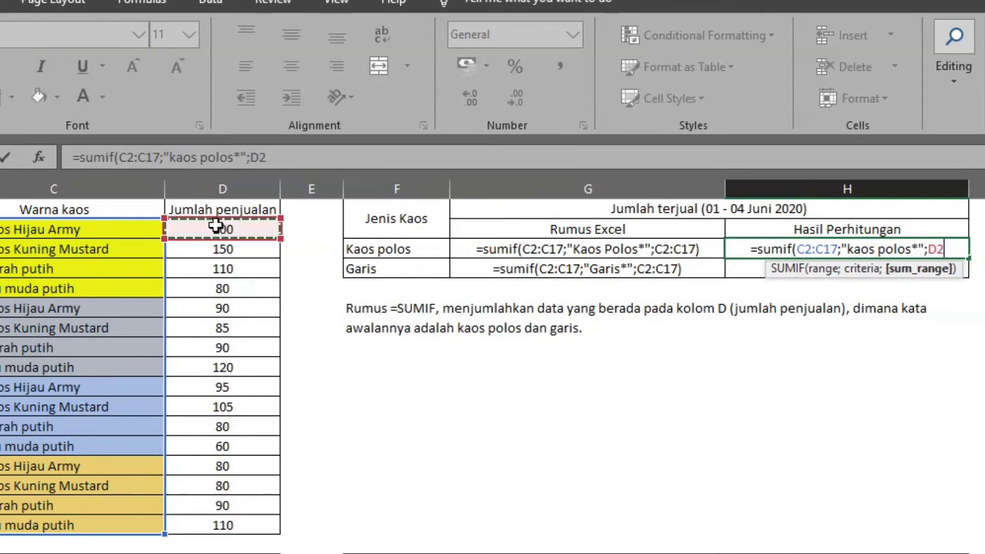
pyautogui.moveTo(217, 271); pyautogui.dragTo(252, 513)
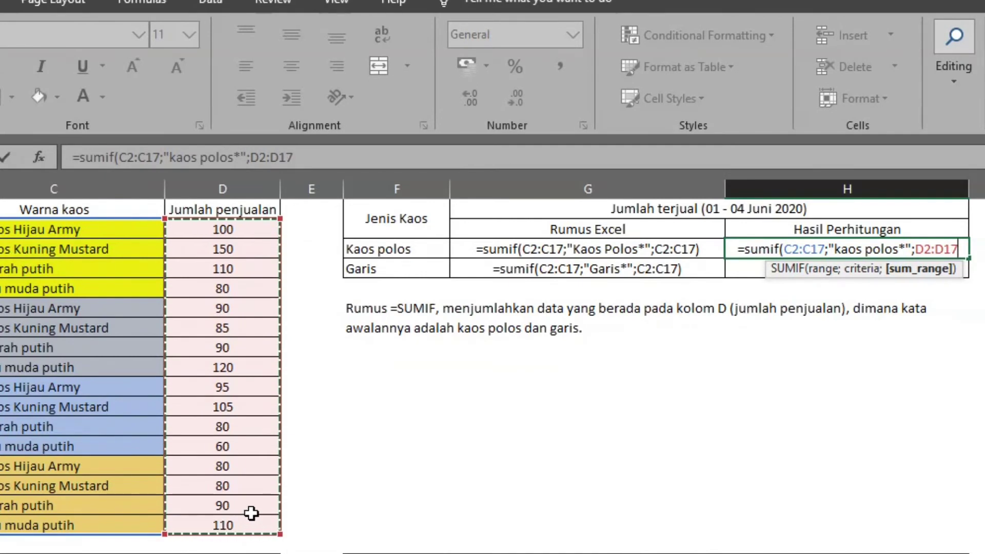
pyautogui.write(')')
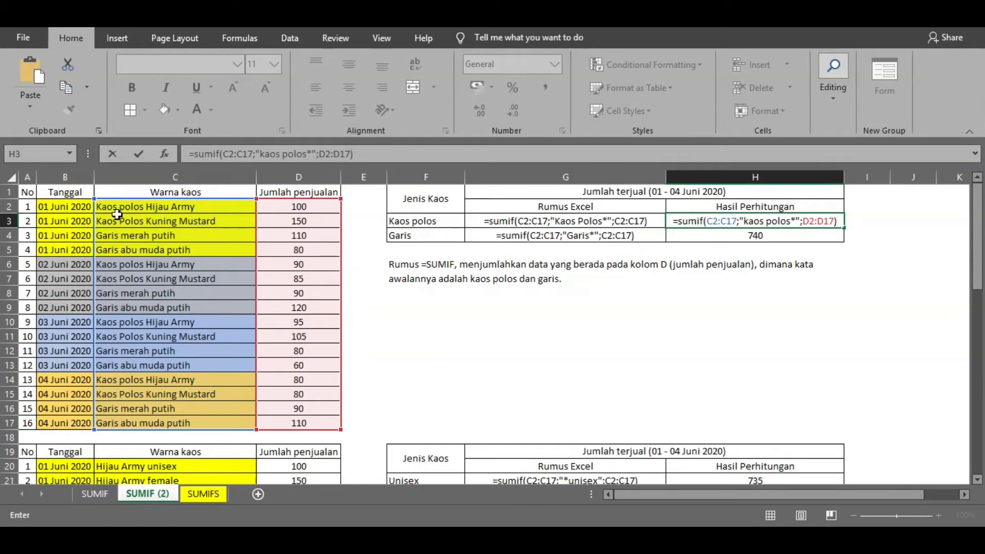
pyautogui.press('Return')
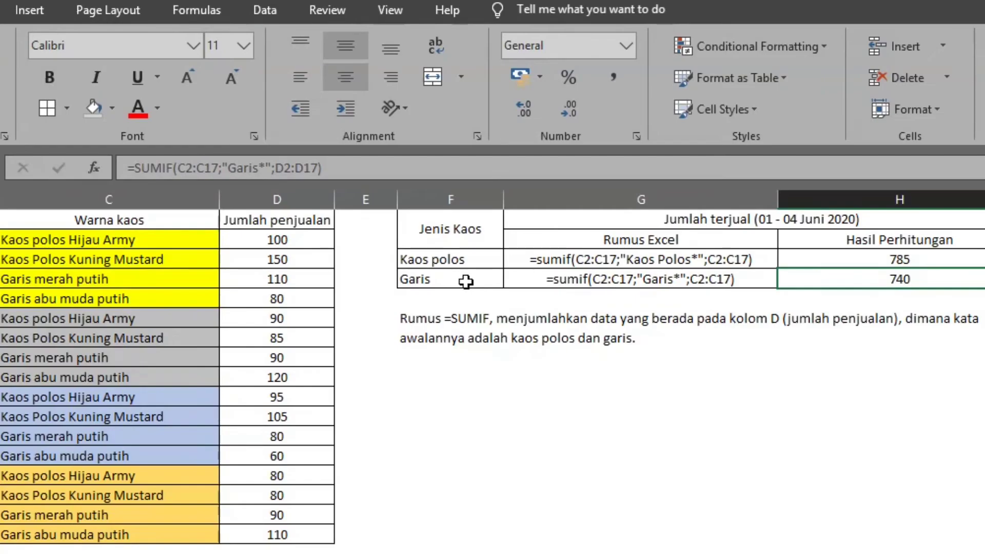
pyautogui.click(460, 281)
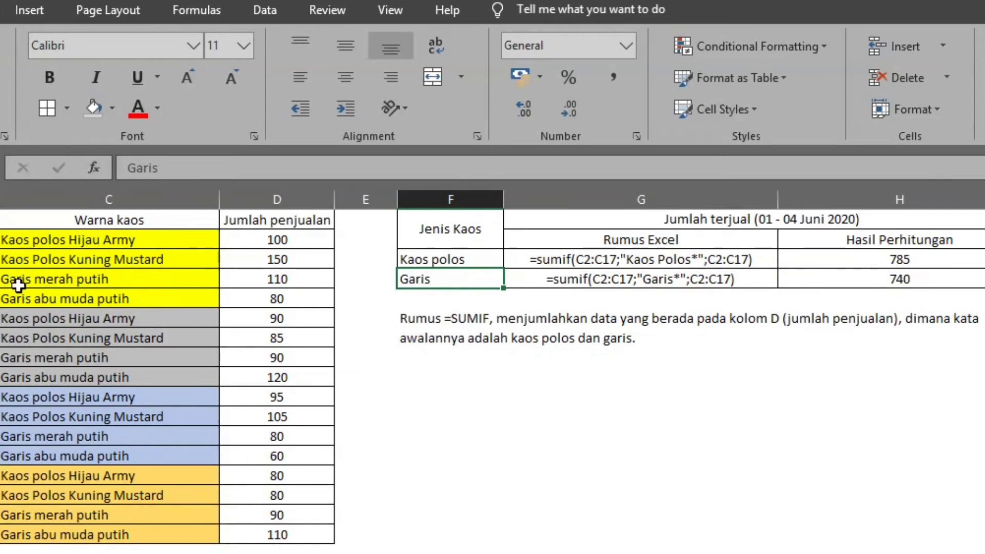
# - Enter =sum(C2:C17;"garis*";D2:D17) in H4 as the Hasil Perhitungan for Garis
pyautogui.click(796, 284)
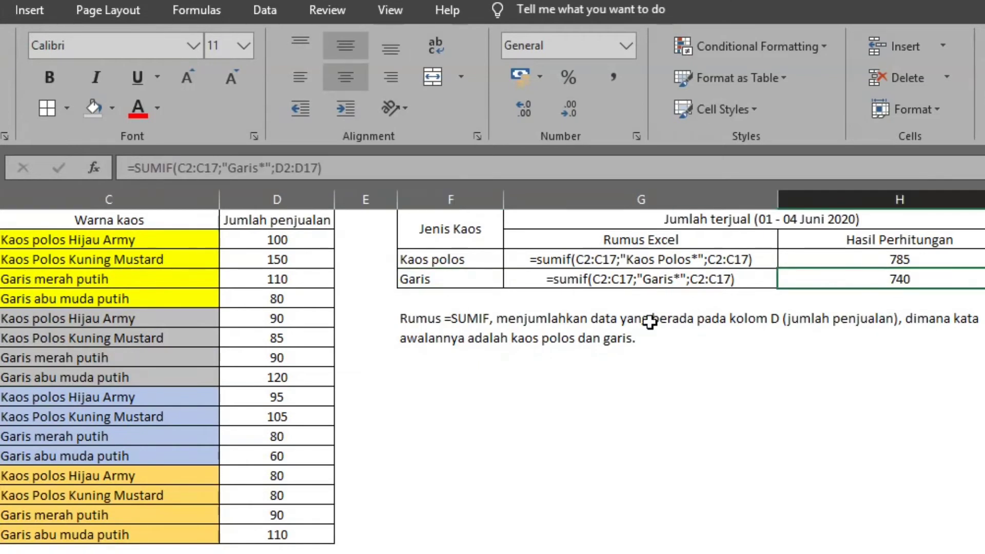
pyautogui.write('=sum(')
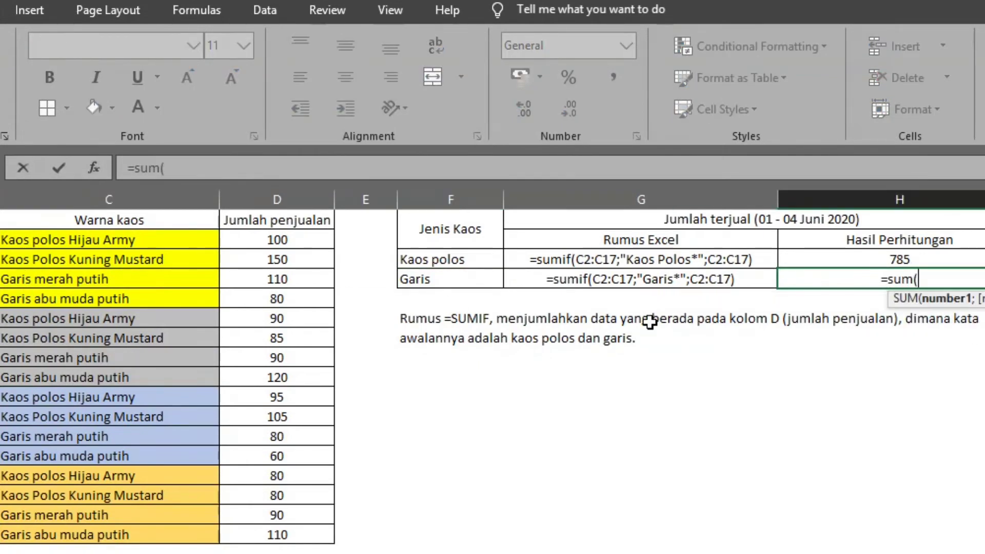
pyautogui.moveTo(163, 244); pyautogui.dragTo(217, 531)
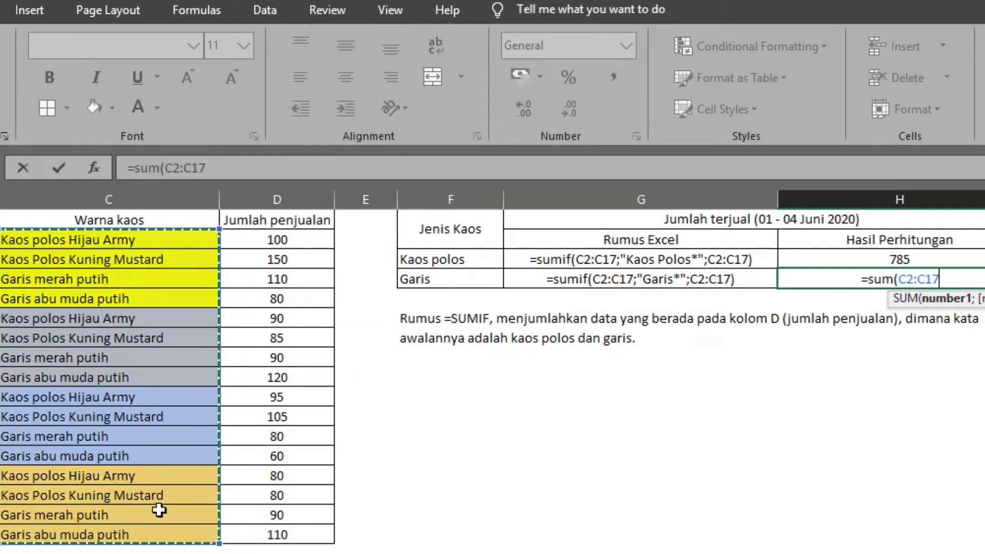
pyautogui.write(';"garis')
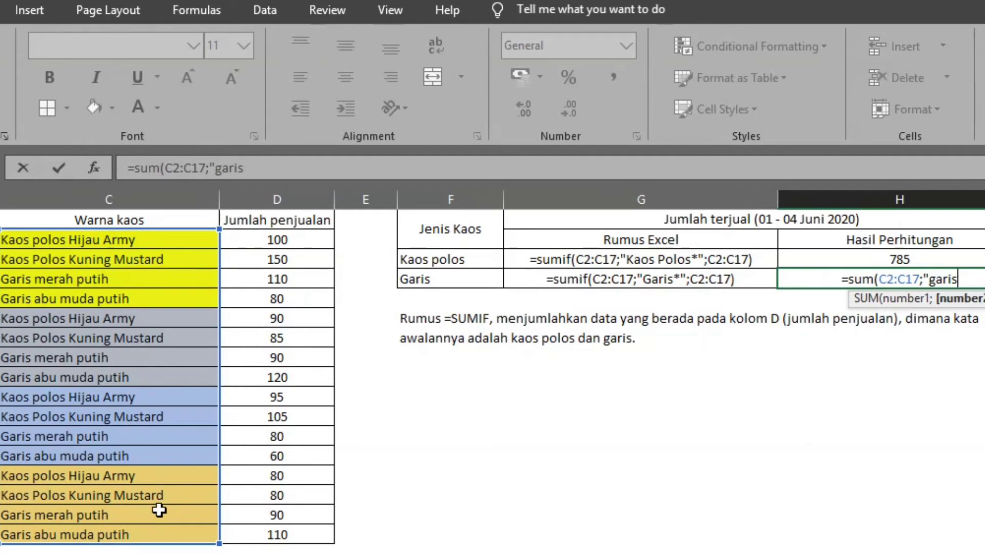
pyautogui.write('*')
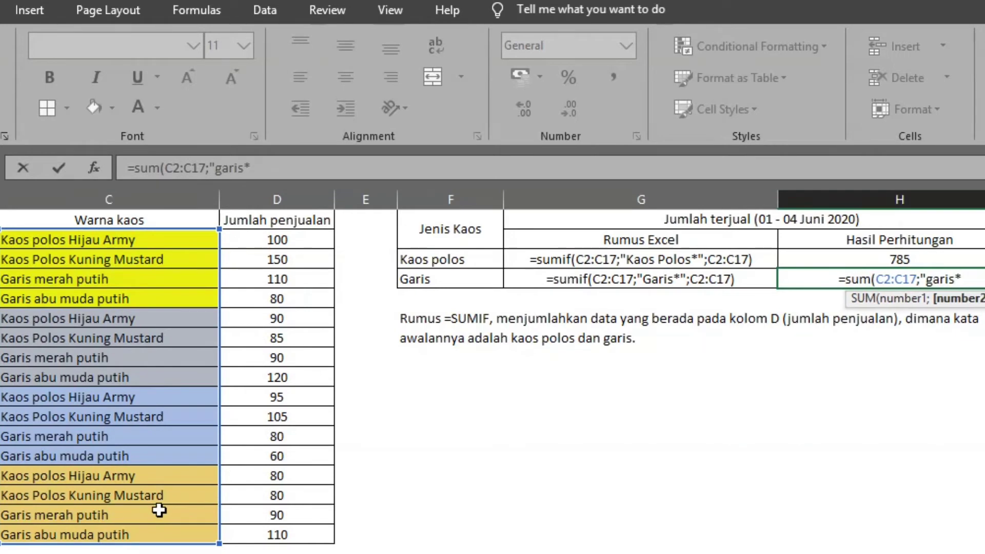
pyautogui.write('"')
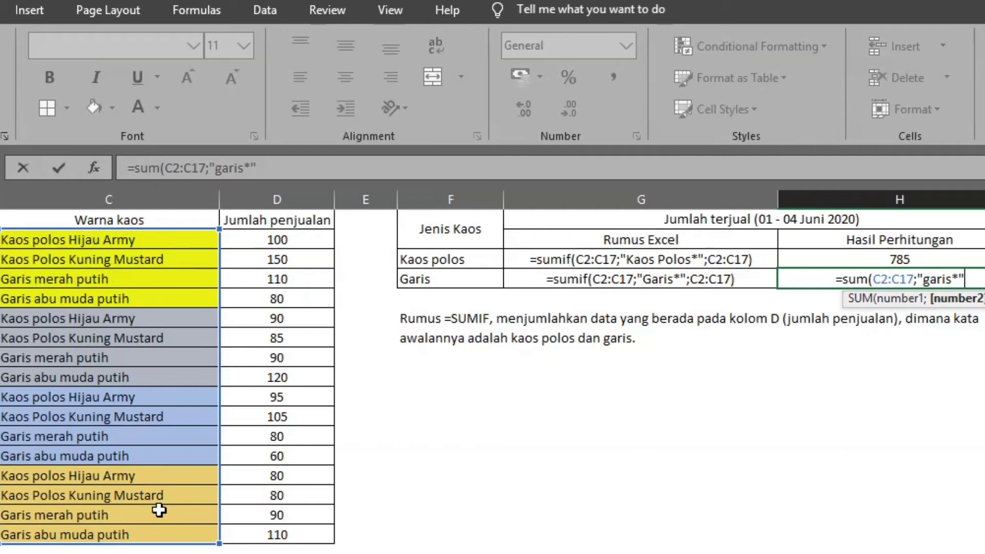
pyautogui.write(';')
pyautogui.moveTo(277, 240); pyautogui.dragTo(302, 533)
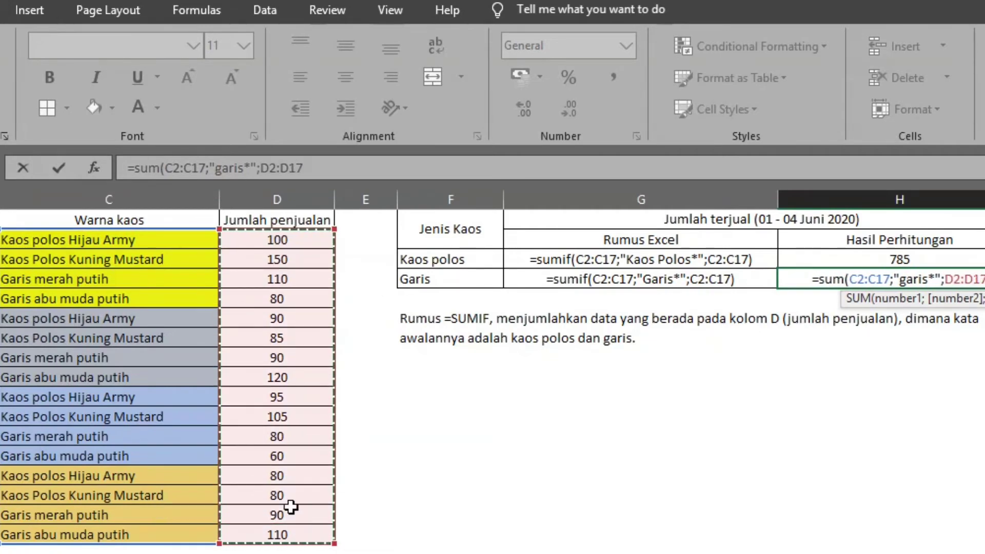
pyautogui.press('Return')
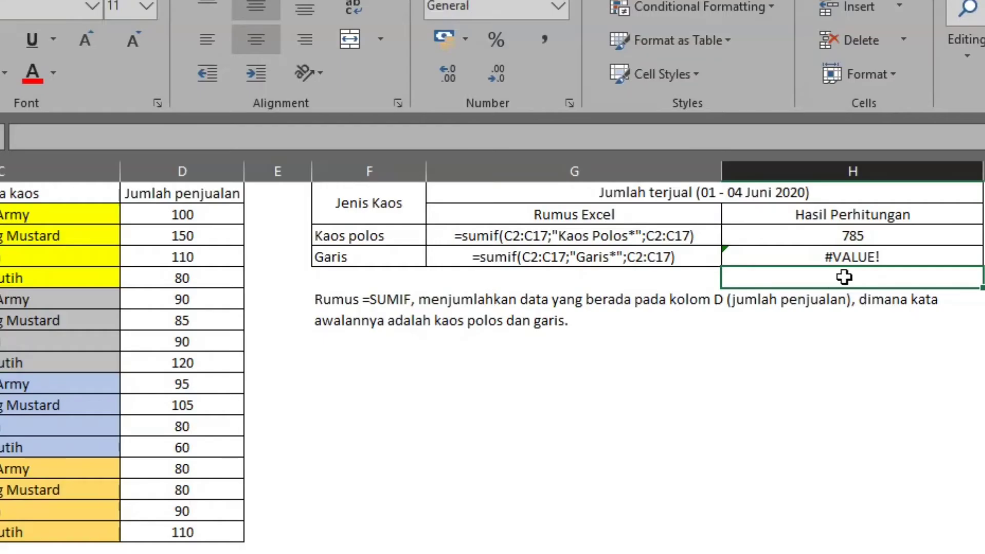
# - Correct the function in H4's Garis formula from SUM to SUMIF
pyautogui.click(839, 260)
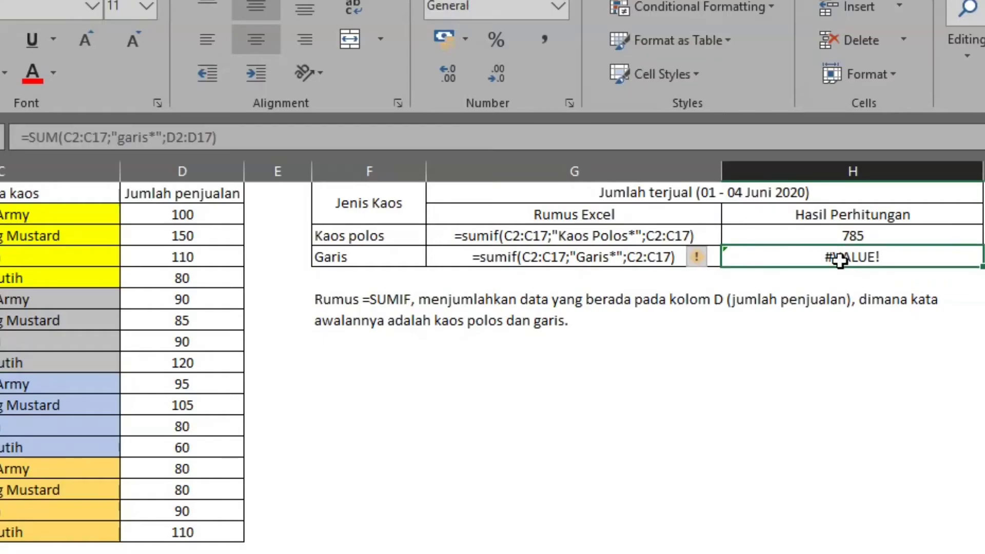
pyautogui.click(155, 137)
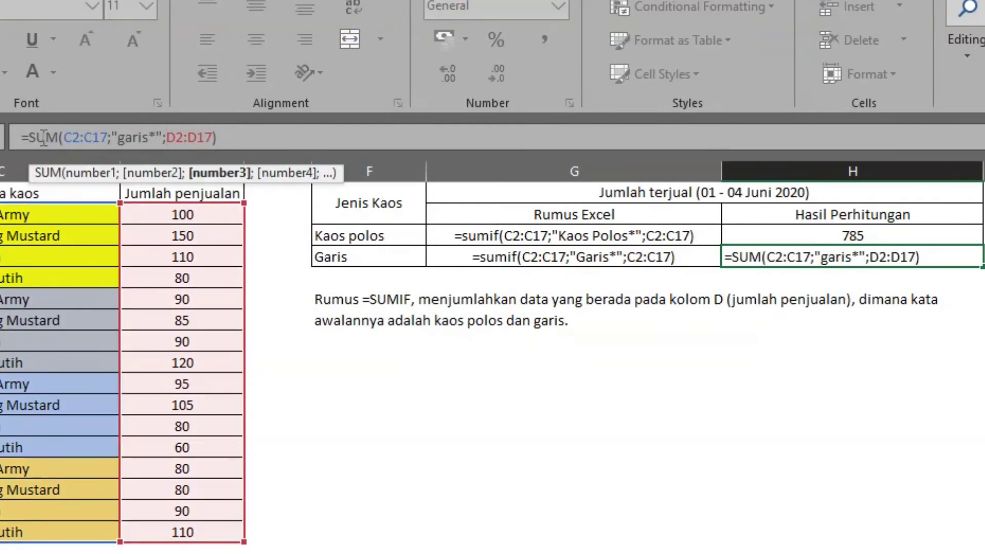
pyautogui.click(61, 132)
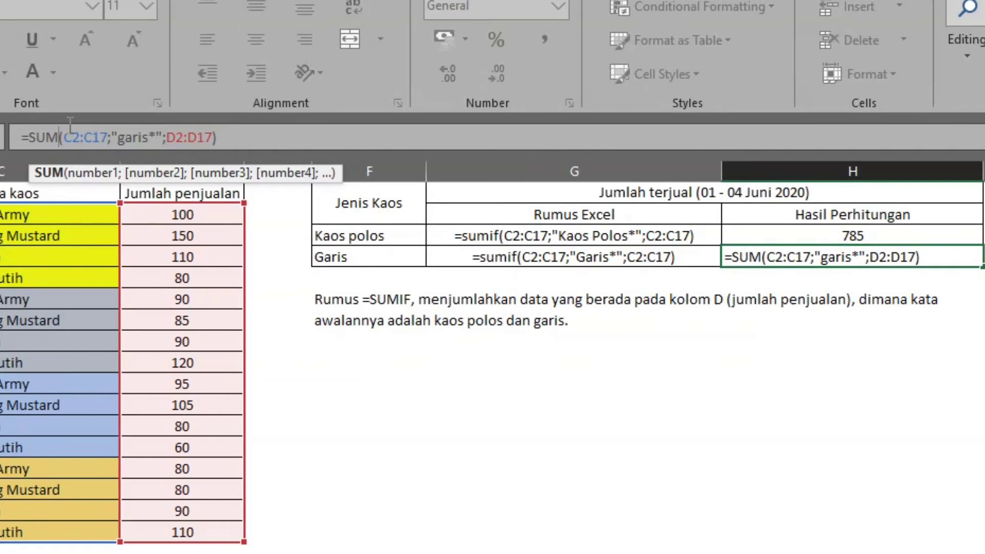
pyautogui.write('IF')
pyautogui.press('Return')
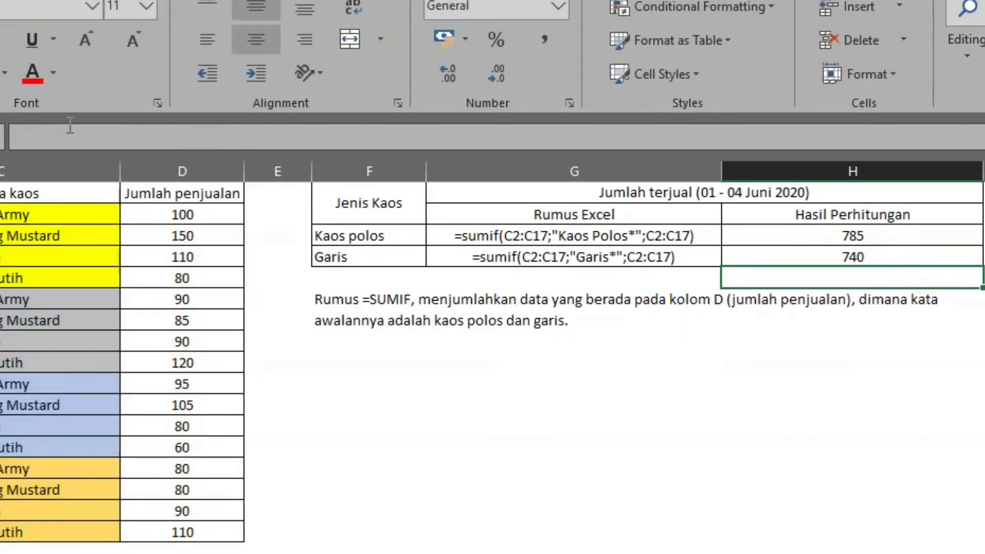
# - Total the Kaos polos and Garis results in H5 with =sum(H3:H4)
pyautogui.write('=sum(')
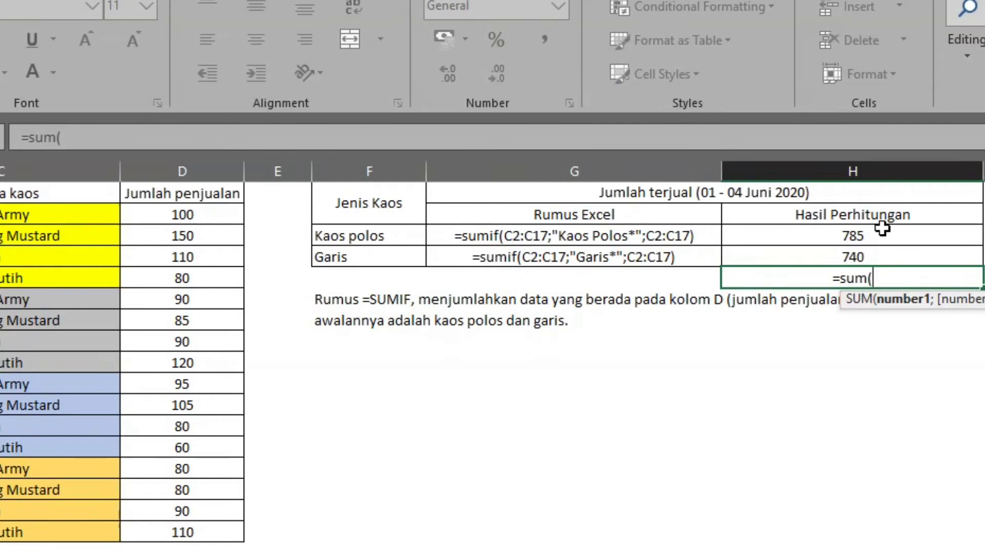
pyautogui.moveTo(882, 229); pyautogui.dragTo(882, 257)
pyautogui.write(')')
pyautogui.press('Return')
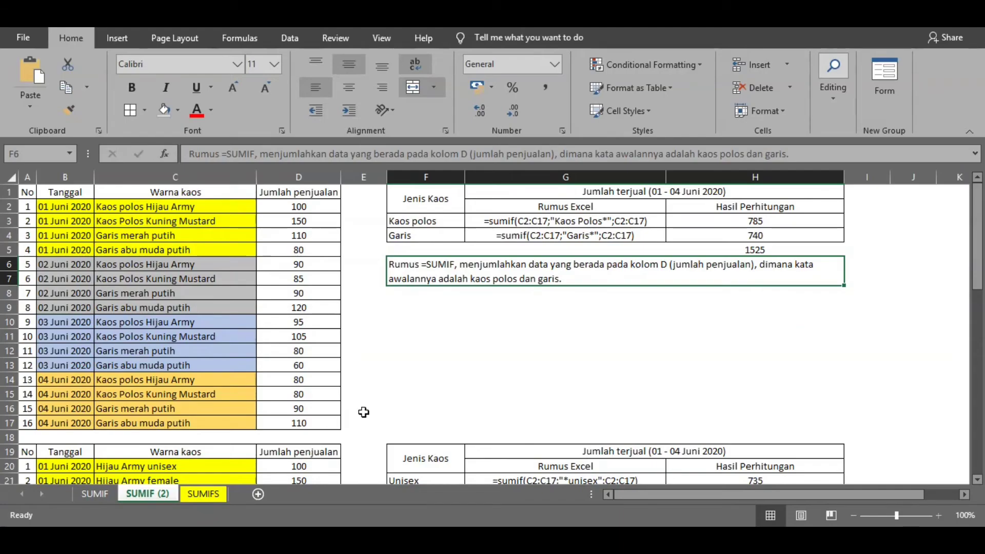
# - Sum the Jumlah penjualan values D2:D17 in E17 as a check on the shirt-type total
pyautogui.click(363, 412)
pyautogui.click(371, 421)
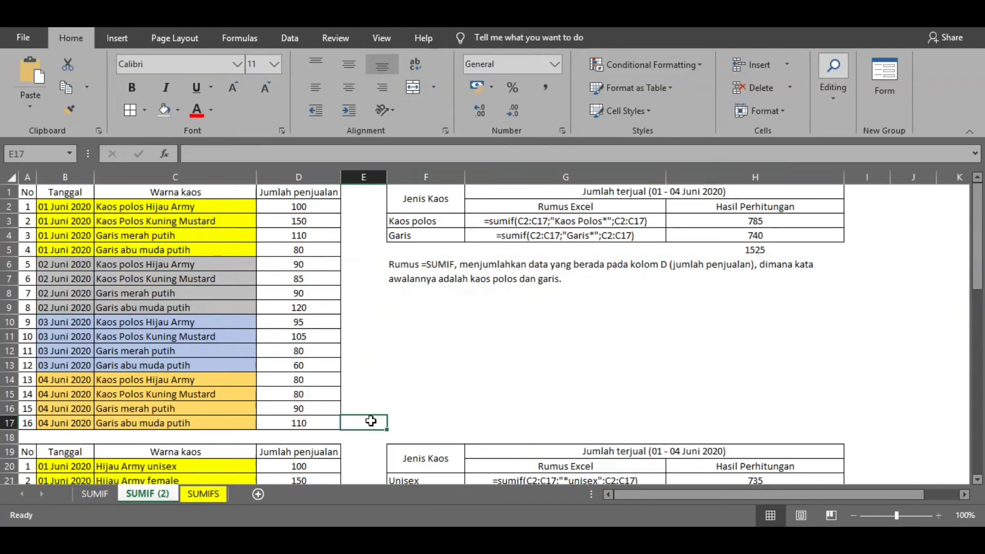
pyautogui.write('=sum(')
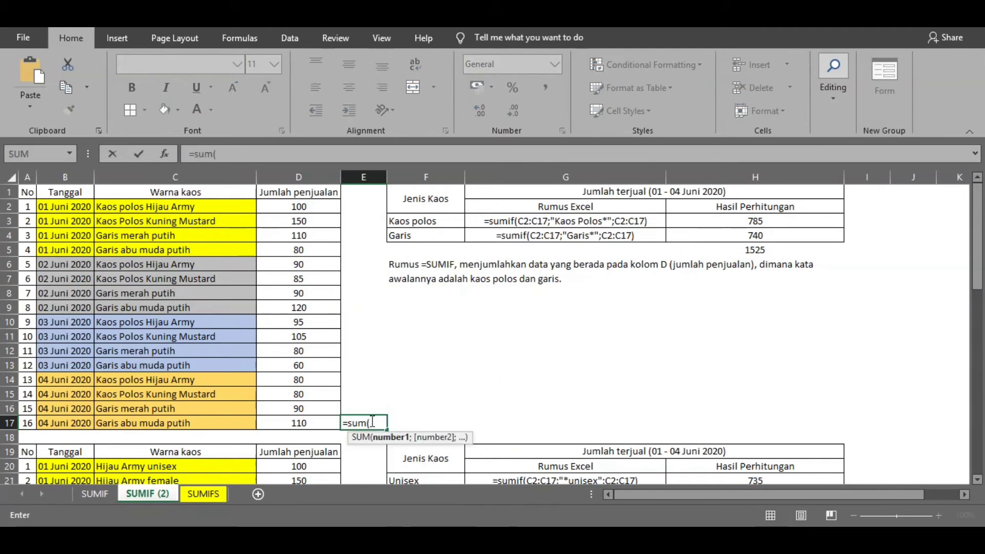
pyautogui.moveTo(298, 206); pyautogui.dragTo(306, 415)
pyautogui.press('Return')
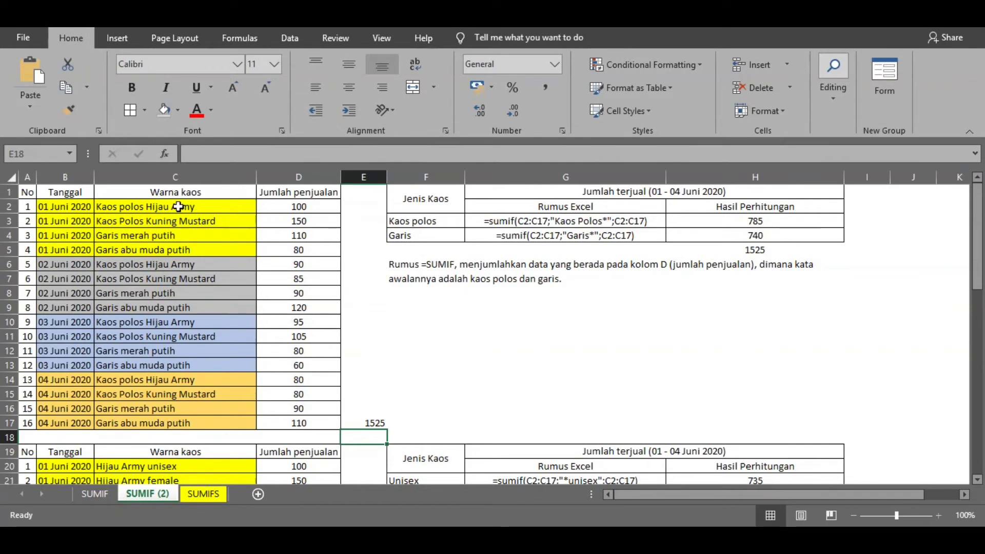
# - Examine the unisex and female shirt names in the second sales table and the sample formula for Unisex
pyautogui.click(183, 207)
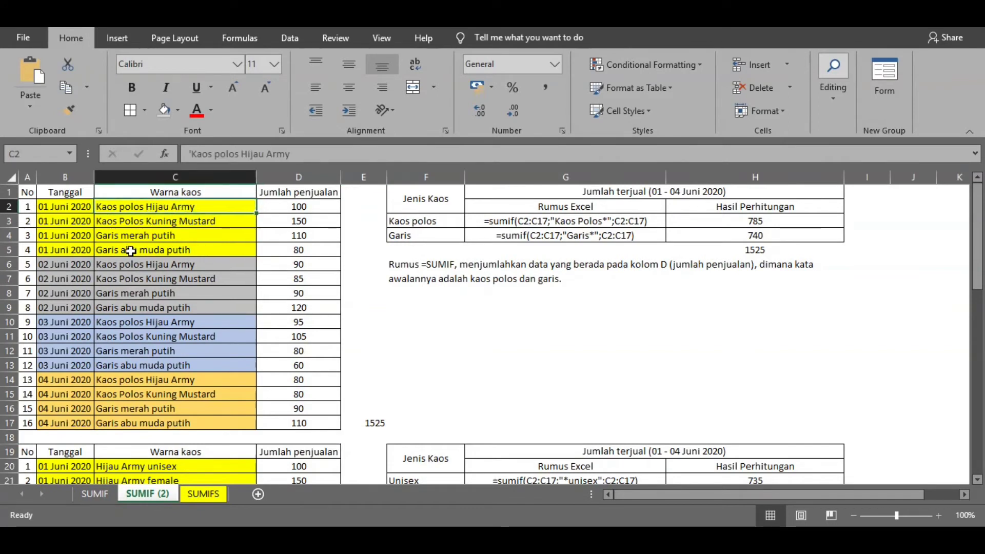
pyautogui.scroll(-2, 181, 266)
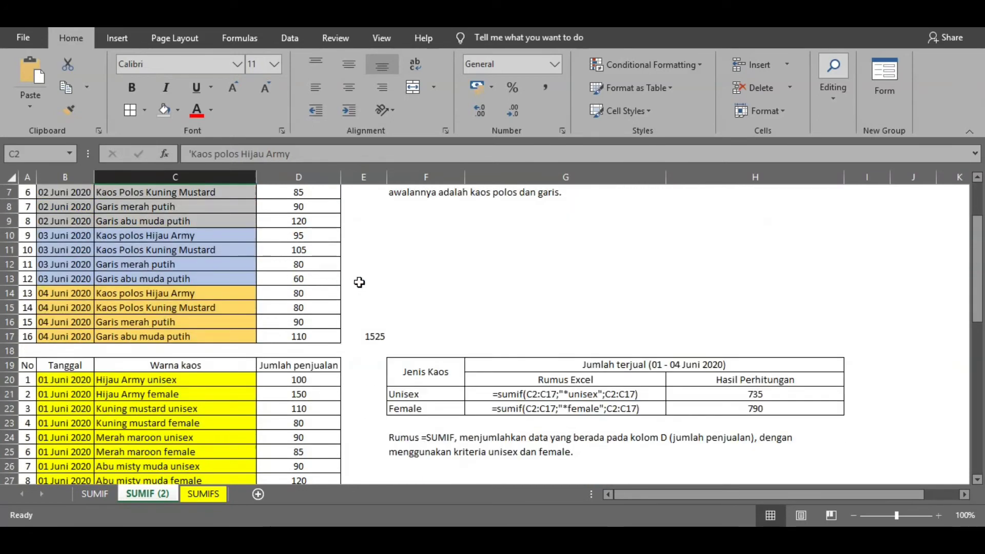
pyautogui.scroll(-2, 253, 322)
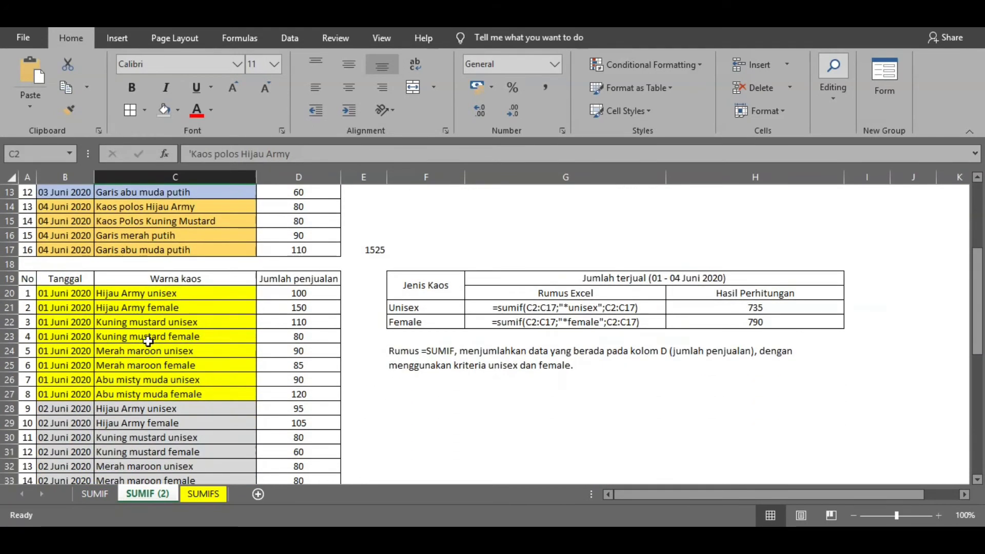
pyautogui.scroll(-2, 148, 341)
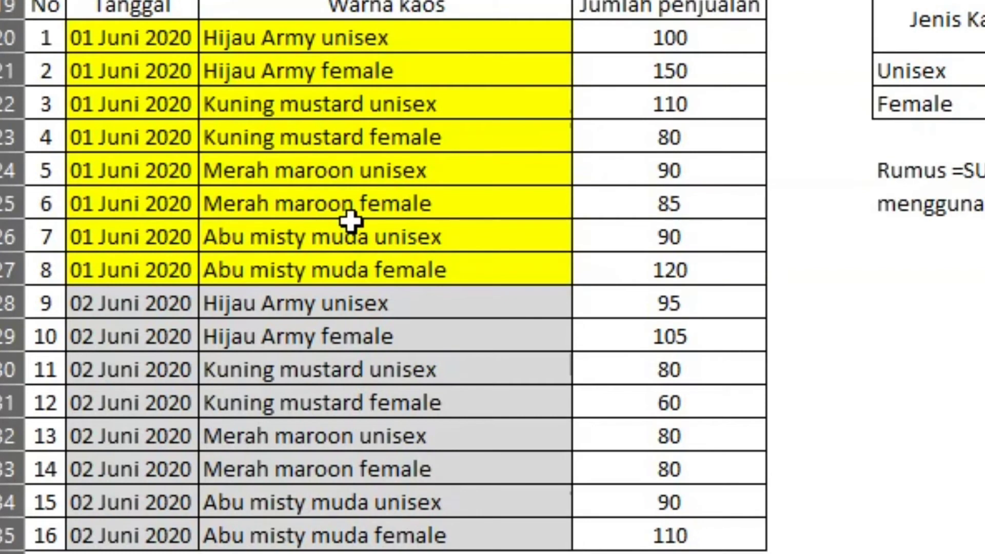
pyautogui.click(362, 81)
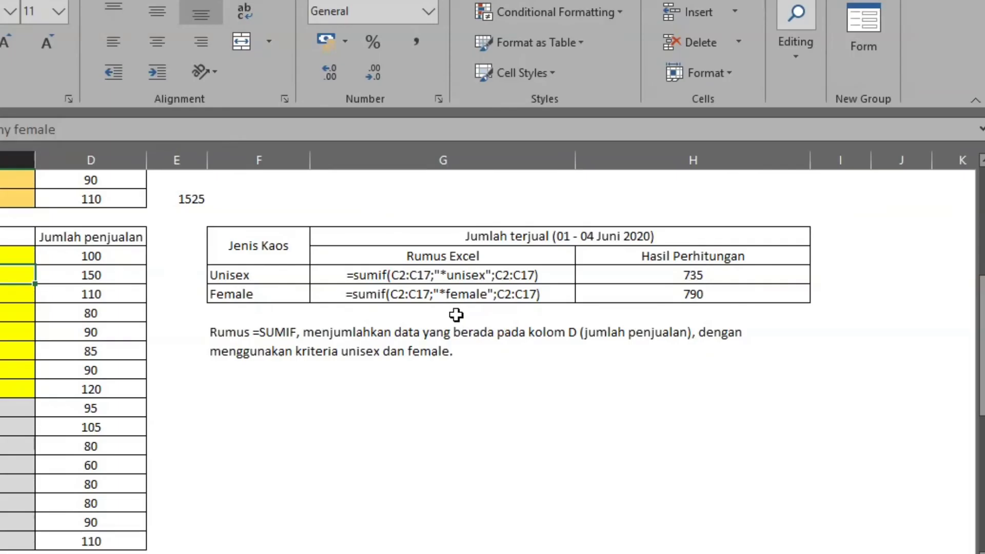
pyautogui.click(449, 277)
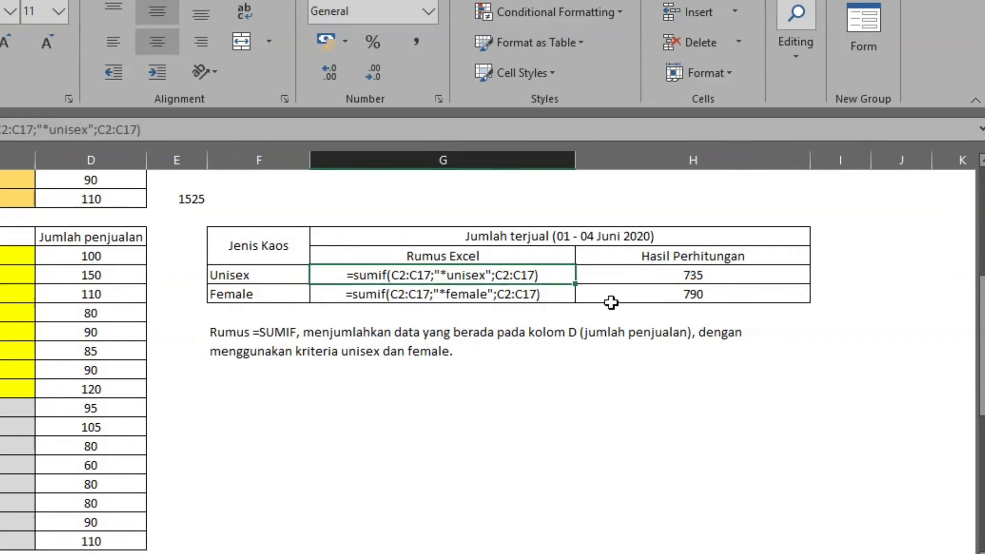
# - Enter =sumif(C20:C35;"*unisex";D20:D35) in H21 as the Hasil Perhitungan for Unisex
pyautogui.click(652, 276)
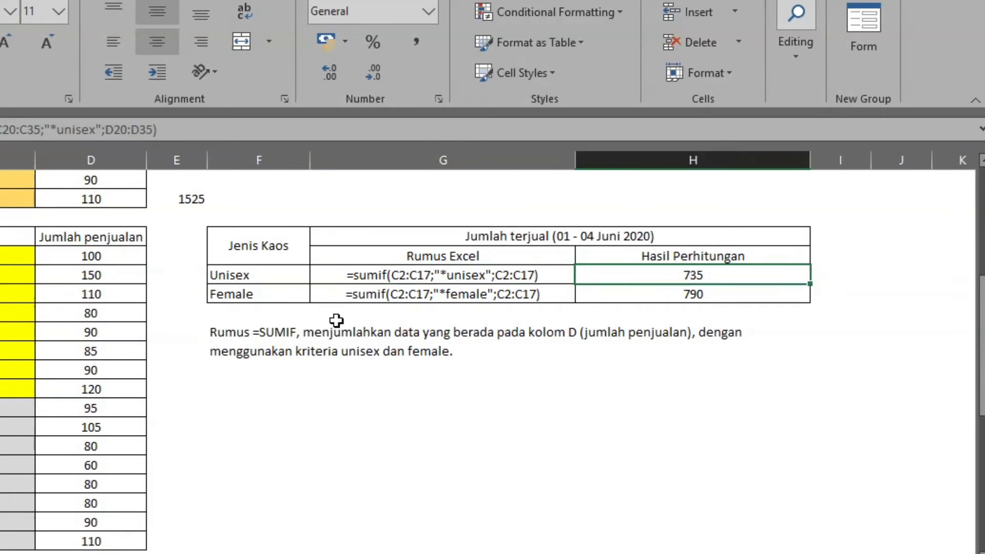
pyautogui.write('=sumif')
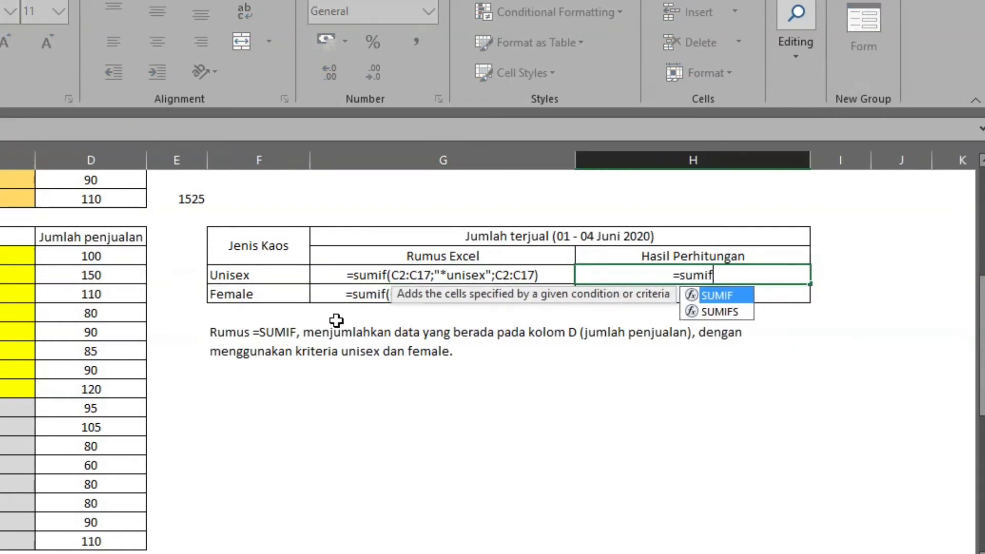
pyautogui.write('(')
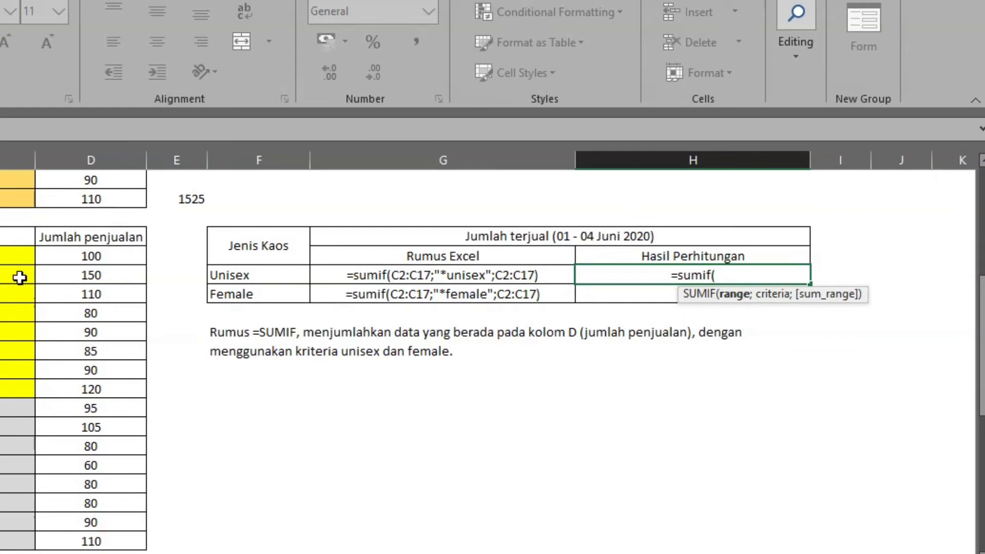
pyautogui.moveTo(18, 254); pyautogui.dragTo(18, 541)
pyautogui.write(';')
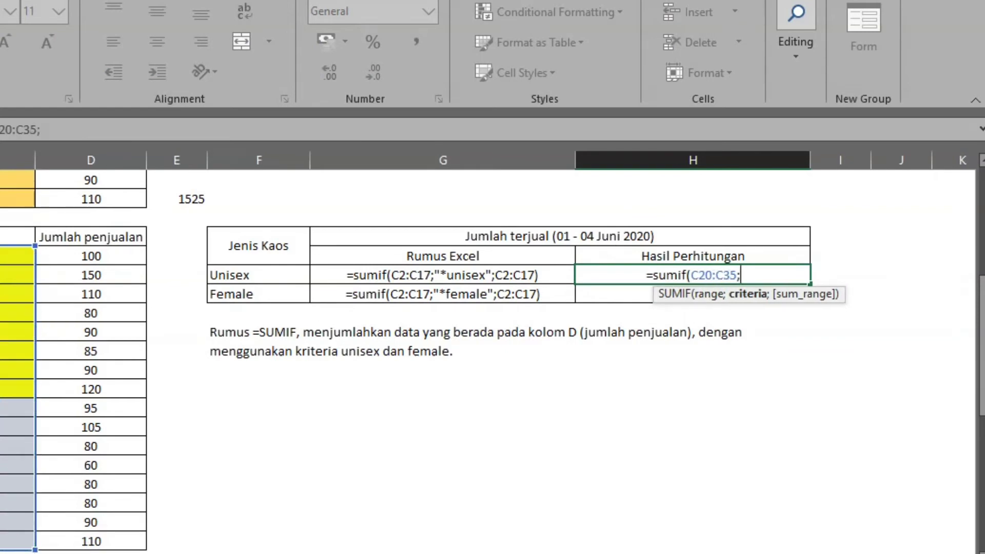
pyautogui.write('"')
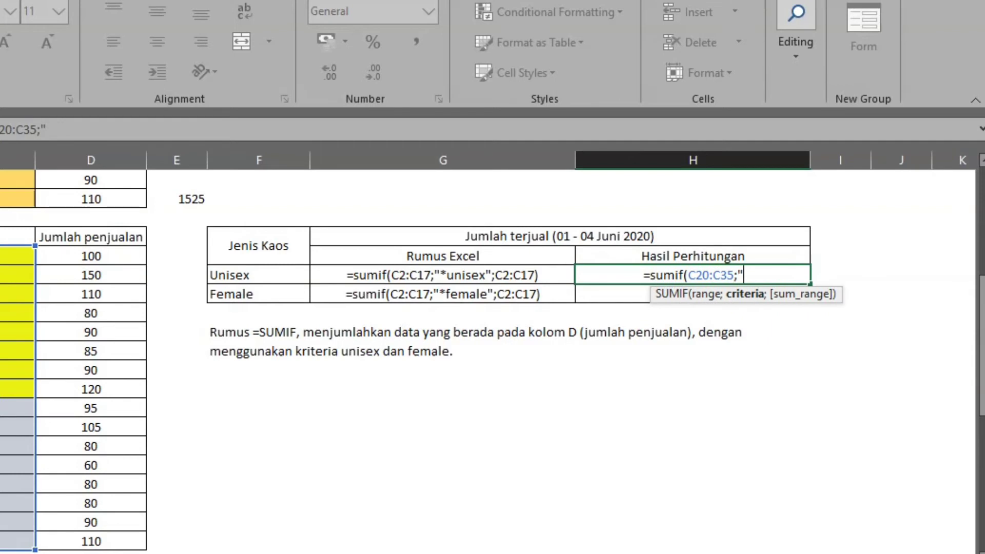
pyautogui.write('*')
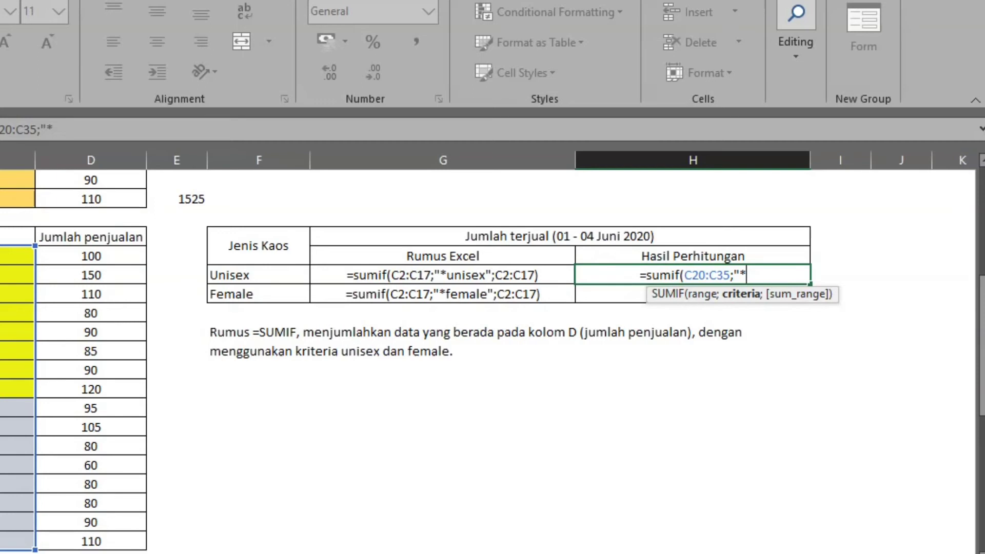
pyautogui.write('u')
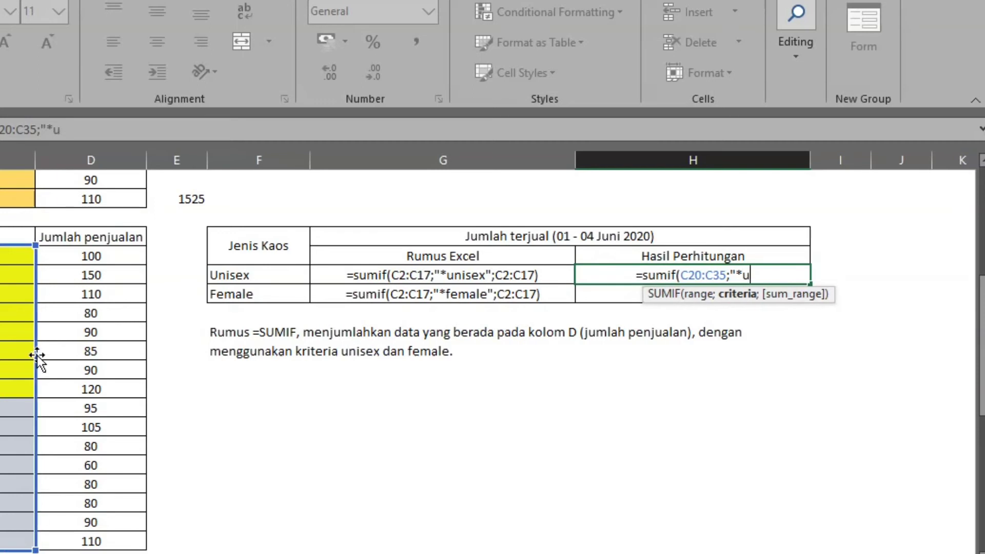
pyautogui.write('nisex"')
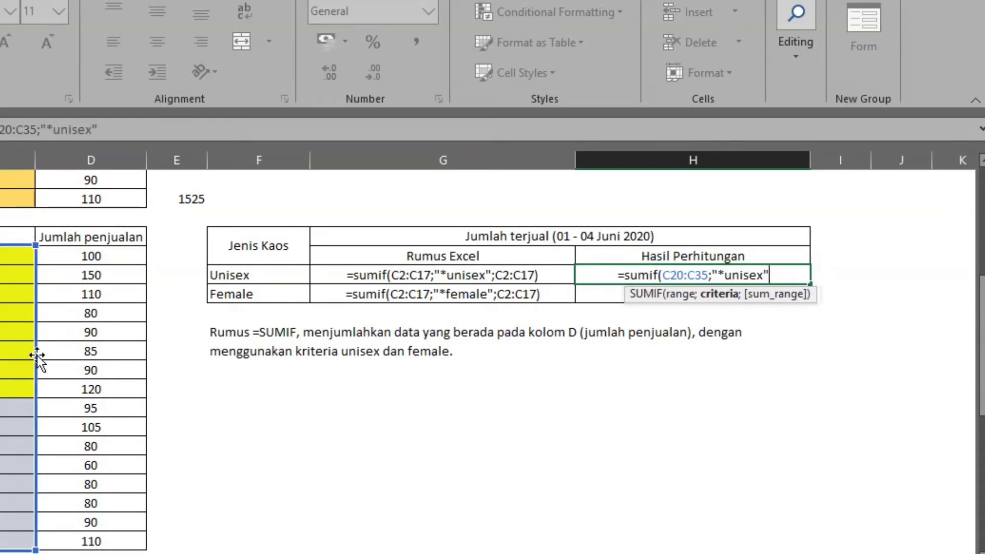
pyautogui.write(';')
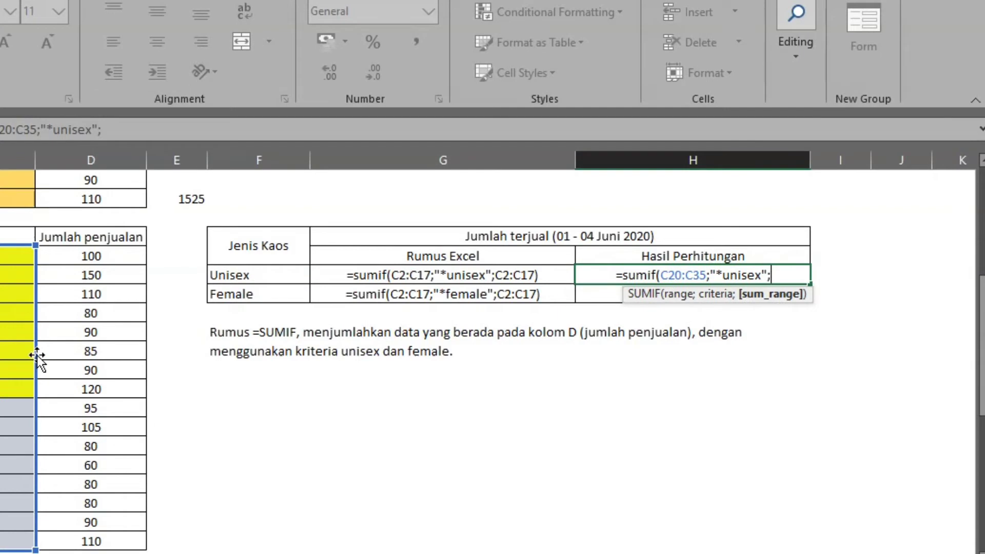
pyautogui.click(105, 256)
pyautogui.moveTo(107, 293); pyautogui.dragTo(114, 523)
pyautogui.write(')')
pyautogui.press('Return')
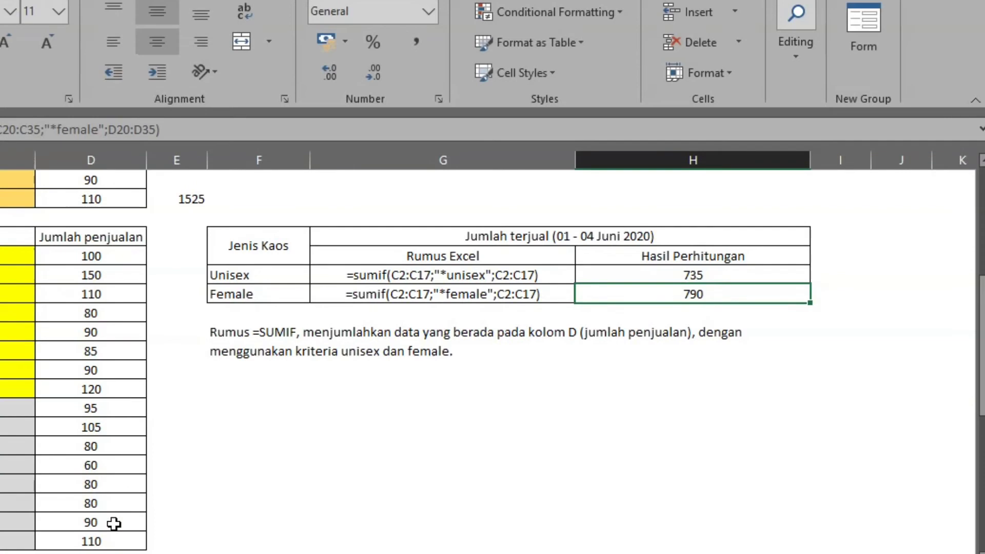
# - Change the sum range in the Unisex sample formula in G21 to d2:d17
pyautogui.doubleClick(504, 275)
pyautogui.press('BackSpace')
pyautogui.write('d')
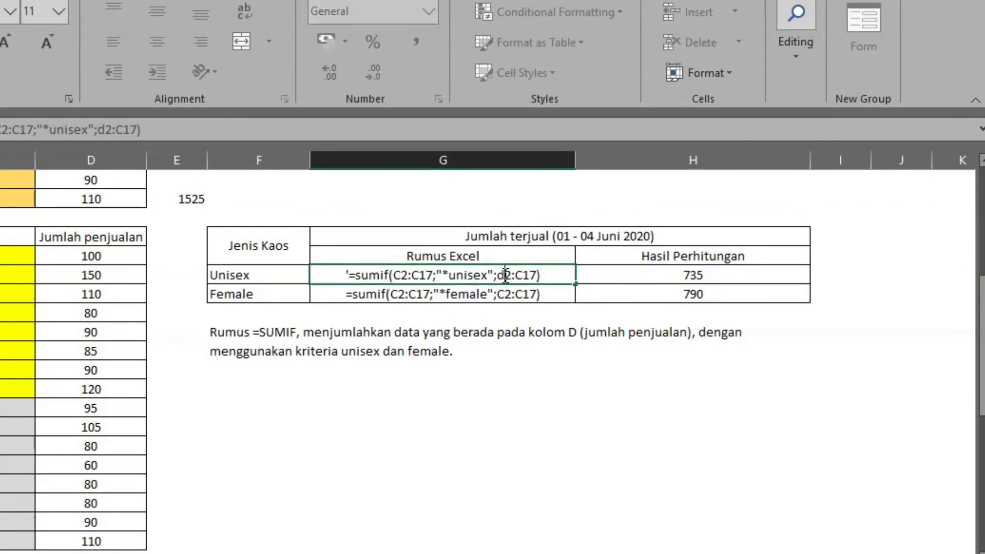
pyautogui.press('BackSpace')
pyautogui.write('d')
# - Replace the sum range in the Female sample formula in G22 with d2:d17, as in the Unisex formula
pyautogui.moveTo(502, 272); pyautogui.dragTo(533, 272)
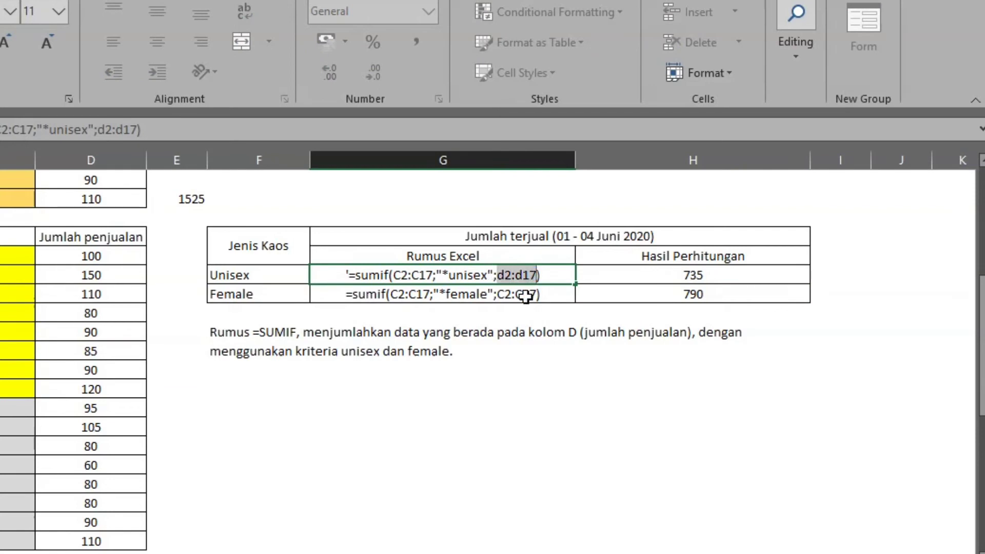
pyautogui.click(527, 295)
pyautogui.doubleClick(501, 294)
pyautogui.moveTo(498, 294); pyautogui.dragTo(531, 297)
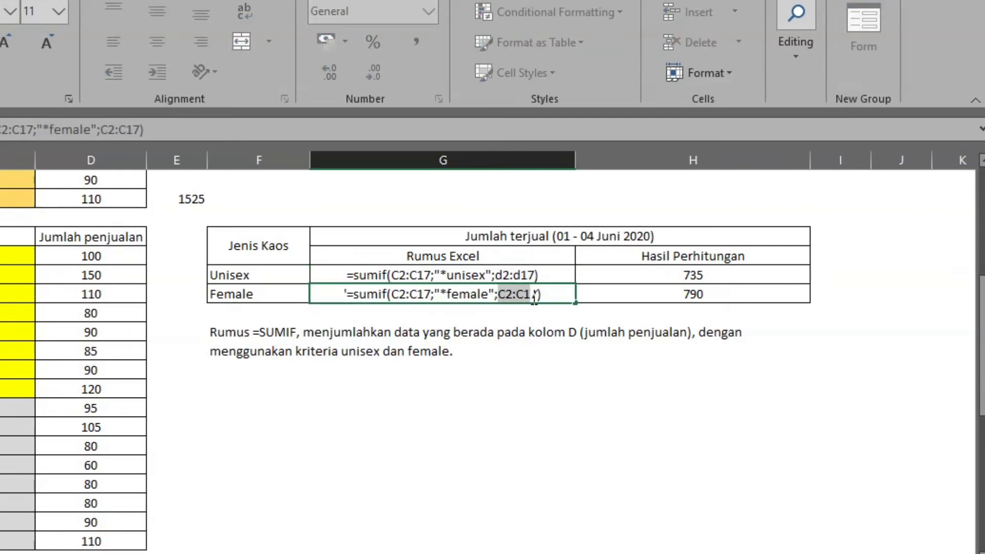
pyautogui.write('d2:d17')
pyautogui.press('Return')
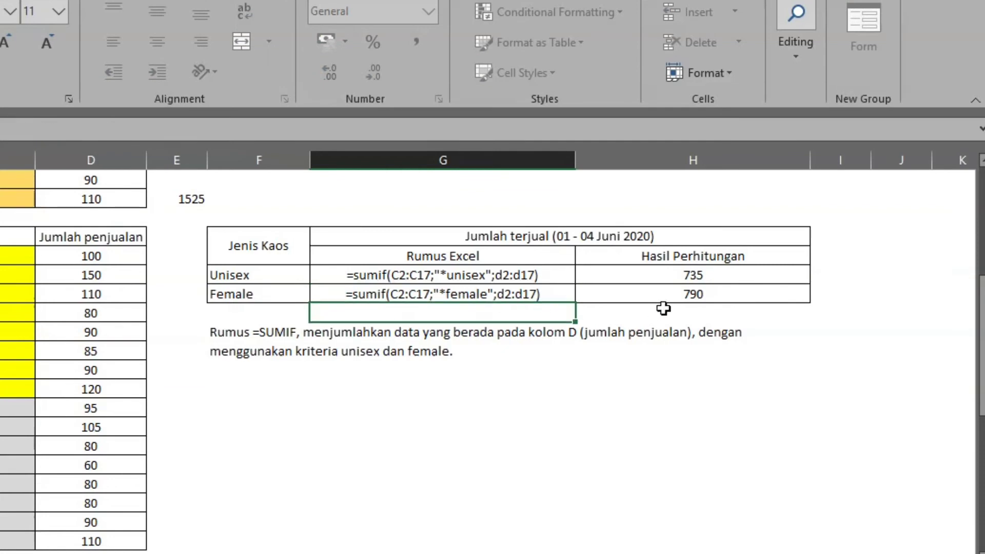
# - Start a new SUMIF formula in H22 for the Female Hasil Perhitungan
pyautogui.click(679, 290)
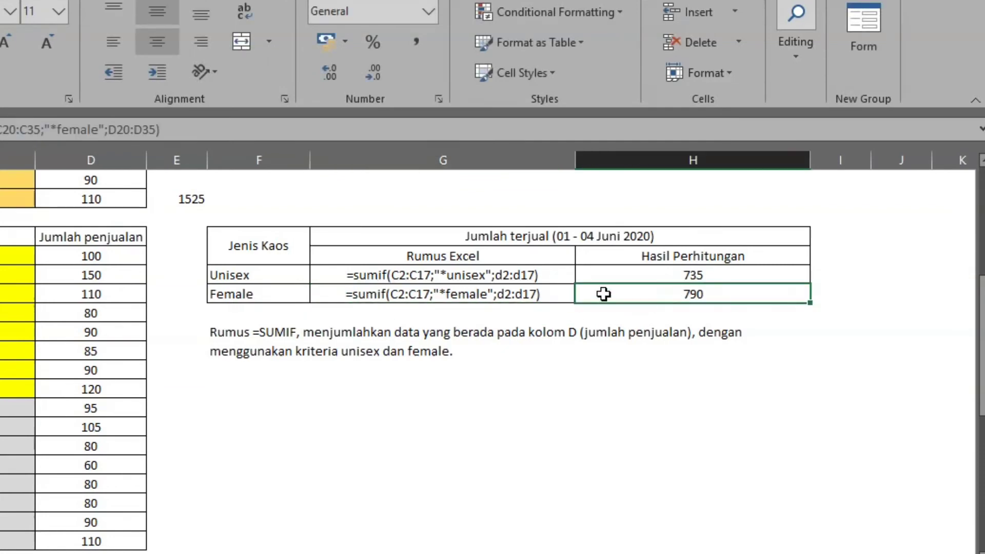
pyautogui.write('=sum(')
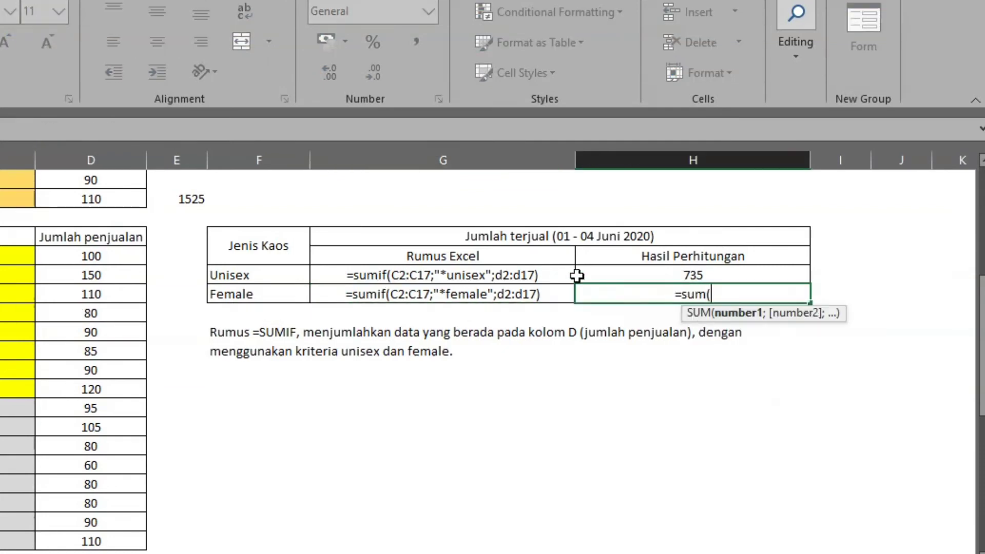
pyautogui.press('BackSpace')
pyautogui.write('if')
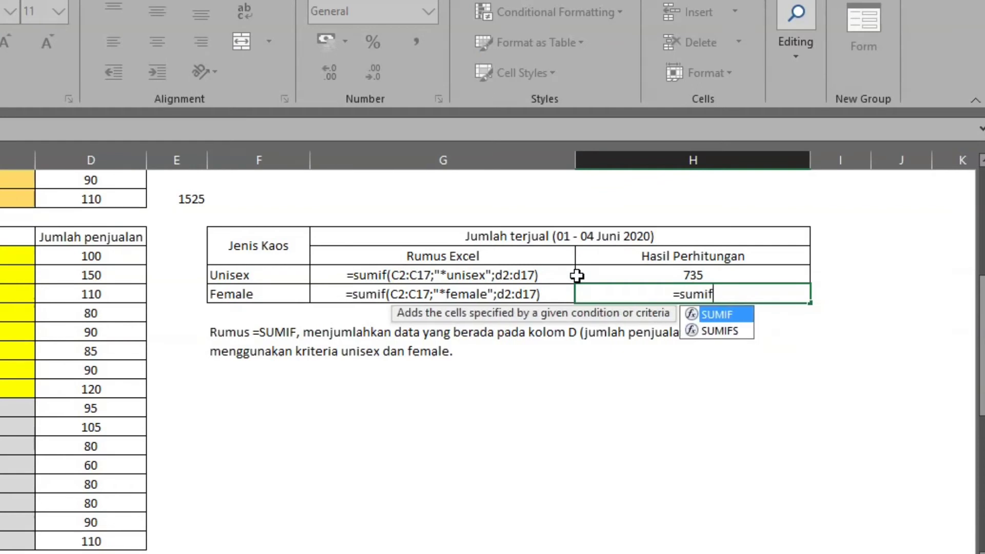
pyautogui.write('(c2:c17')
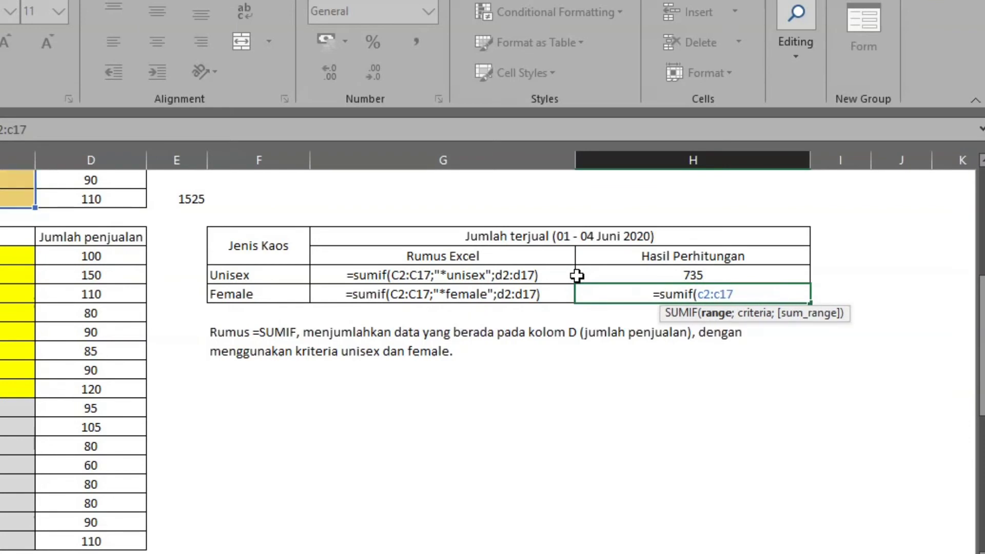
pyautogui.press('BackSpace')
pyautogui.press('BackSpace')
pyautogui.press('BackSpace')
pyautogui.press('BackSpace')
pyautogui.press('BackSpace')
pyautogui.press('BackSpace')
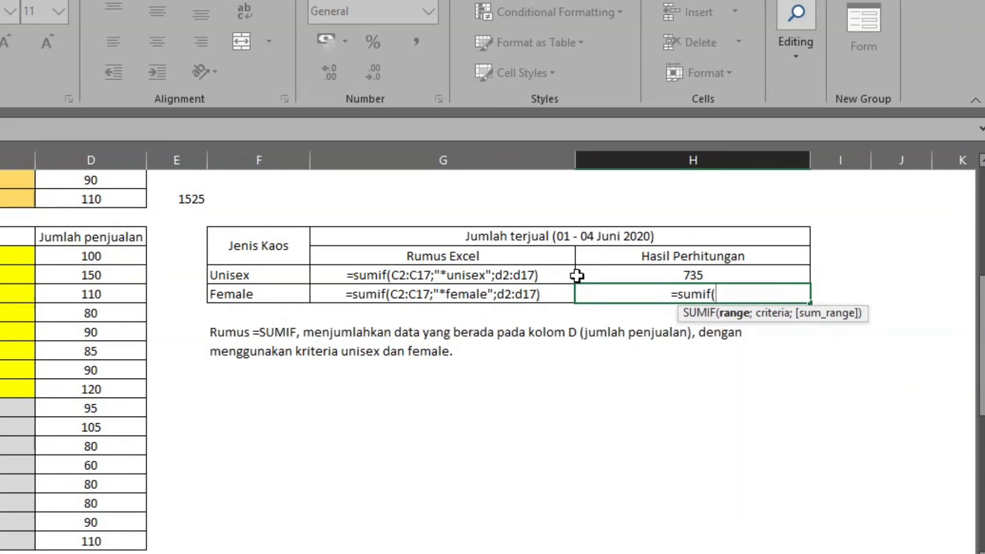
# - Complete the Female formula in H22 with range C20:C35, criterion "*female" and sum range D20:D35
pyautogui.moveTo(18, 256); pyautogui.dragTo(18, 541)
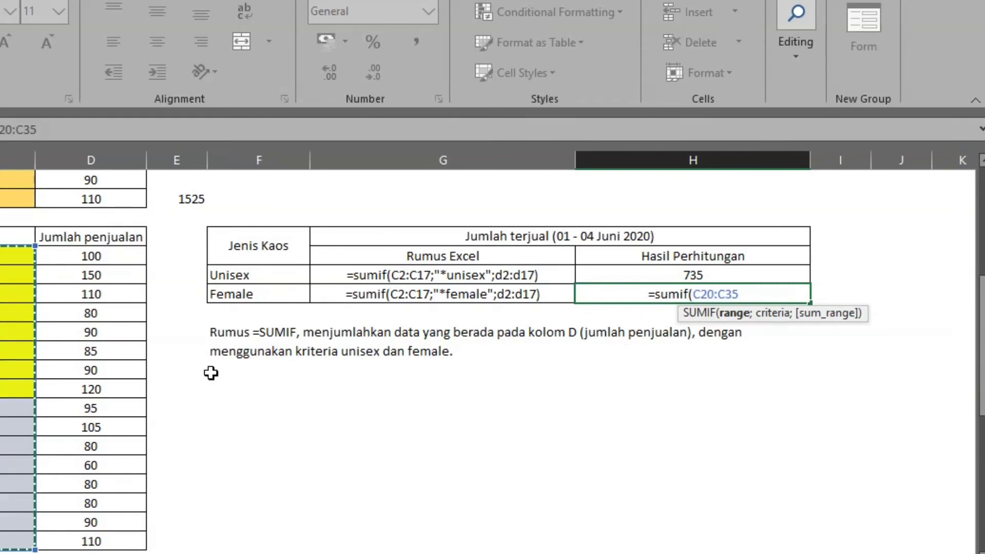
pyautogui.write(';"')
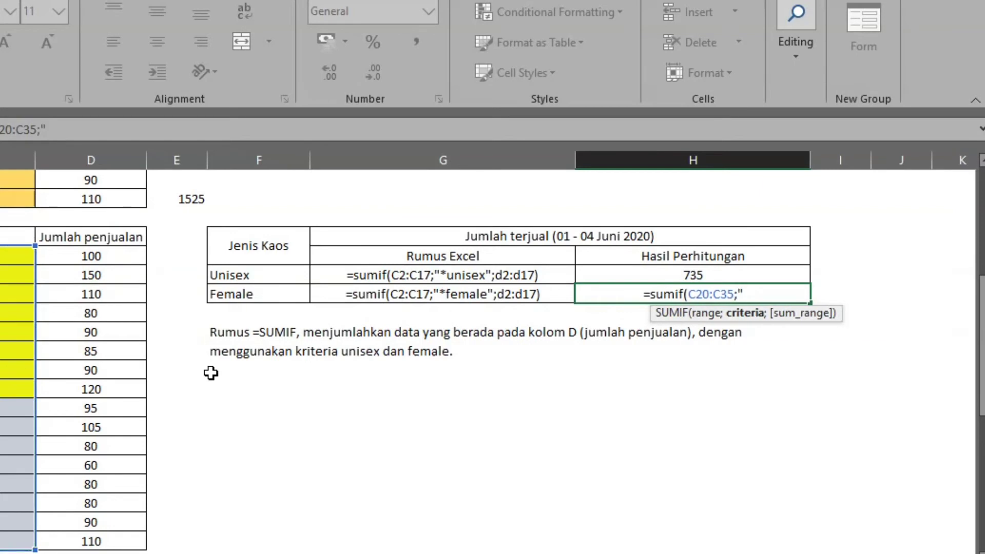
pyautogui.write('*female')
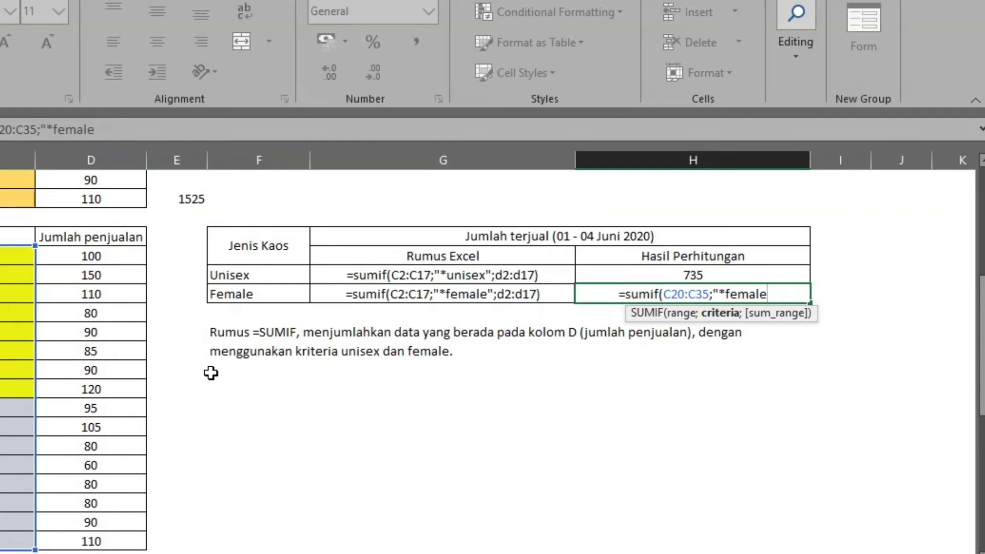
pyautogui.write('"')
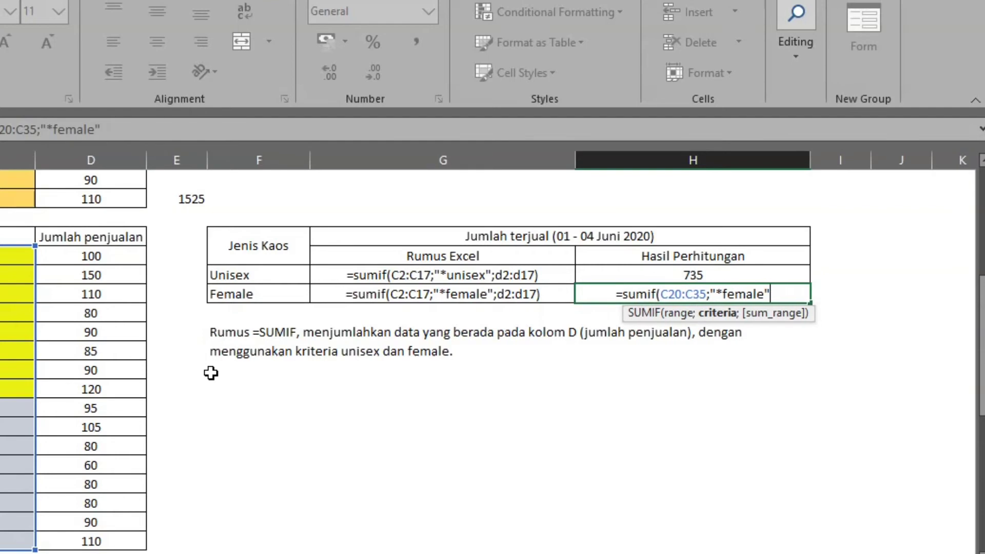
pyautogui.write(';')
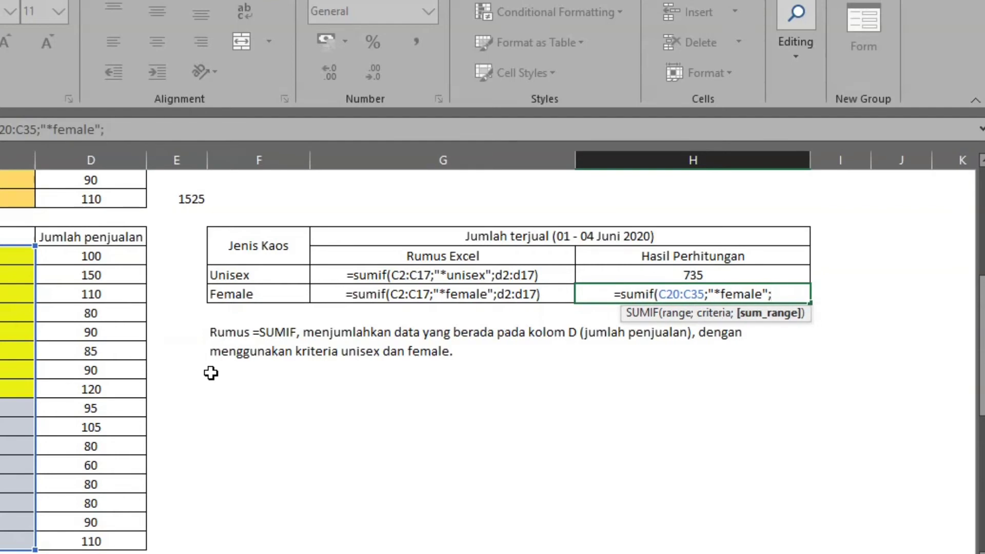
pyautogui.moveTo(105, 255); pyautogui.dragTo(114, 532)
pyautogui.write(')')
pyautogui.press('Return')
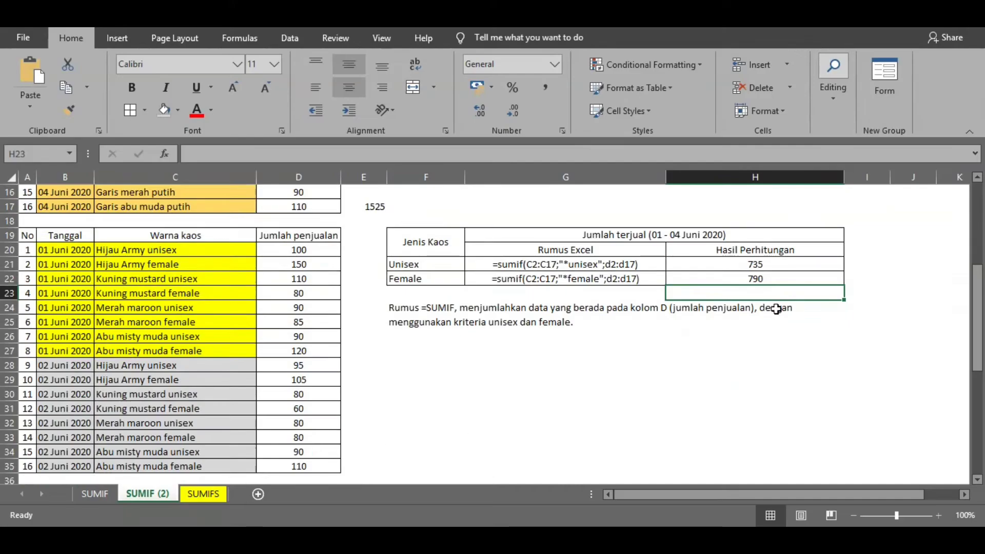
# - Copy the SUM formula under the first results table into H23 to total the Unisex and Female results
pyautogui.scroll(4, 732, 261)
pyautogui.scroll(1, 732, 261)
pyautogui.click(752, 251)
pyautogui.hotkey('ctrl', 'c')
pyautogui.scroll(-2, 766, 412)
pyautogui.click(760, 420)
pyautogui.hotkey('ctrl', 'v')
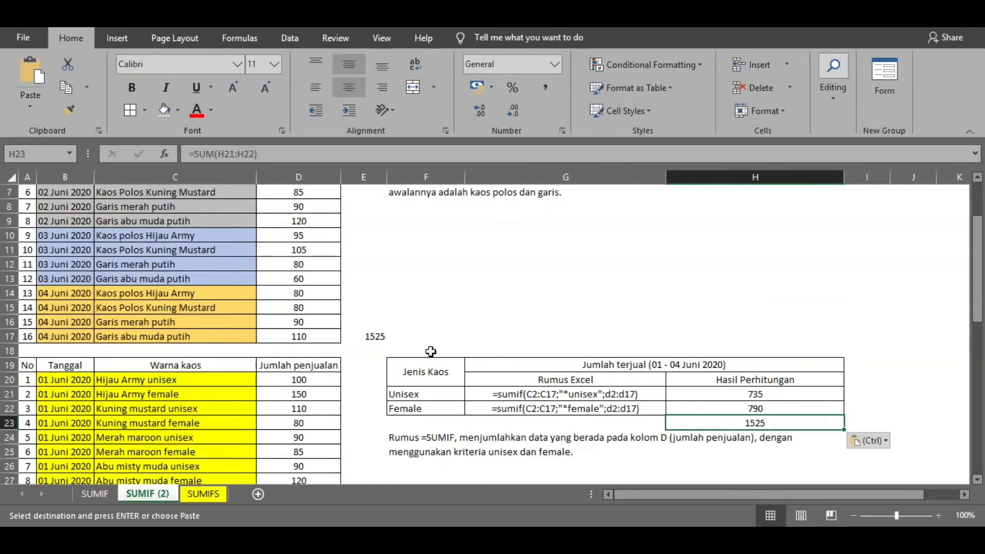
# - Copy the check total formula from E17 to E35 to sum the second table's Jumlah penjualan values D20:D35
pyautogui.click(376, 335)
pyautogui.hotkey('ctrl', 'c')
pyautogui.scroll(-3, 382, 404)
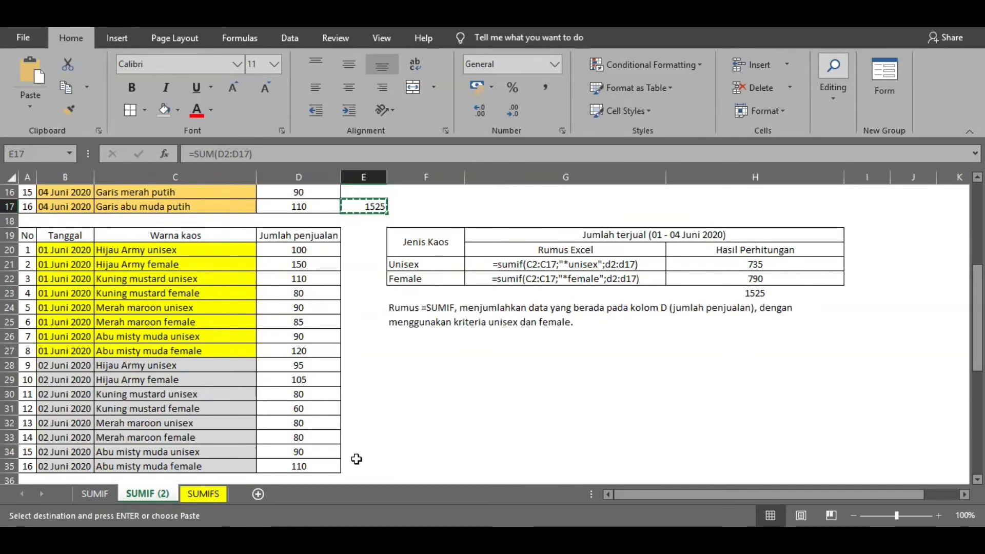
pyautogui.click(356, 464)
pyautogui.hotkey('ctrl', 'v')
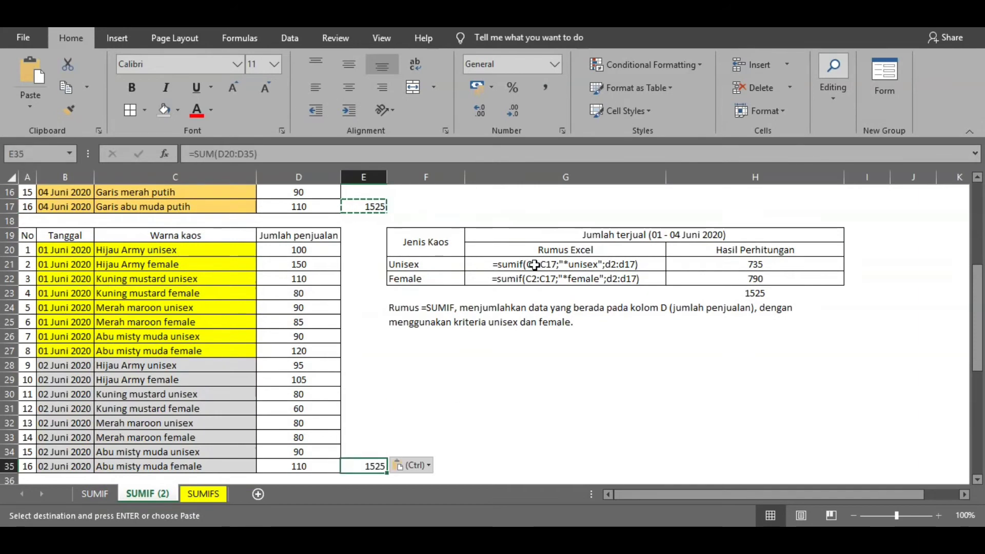
# - Change the criteria range in the Unisex sample formula in G21 to C20:C35
pyautogui.doubleClick(534, 265)
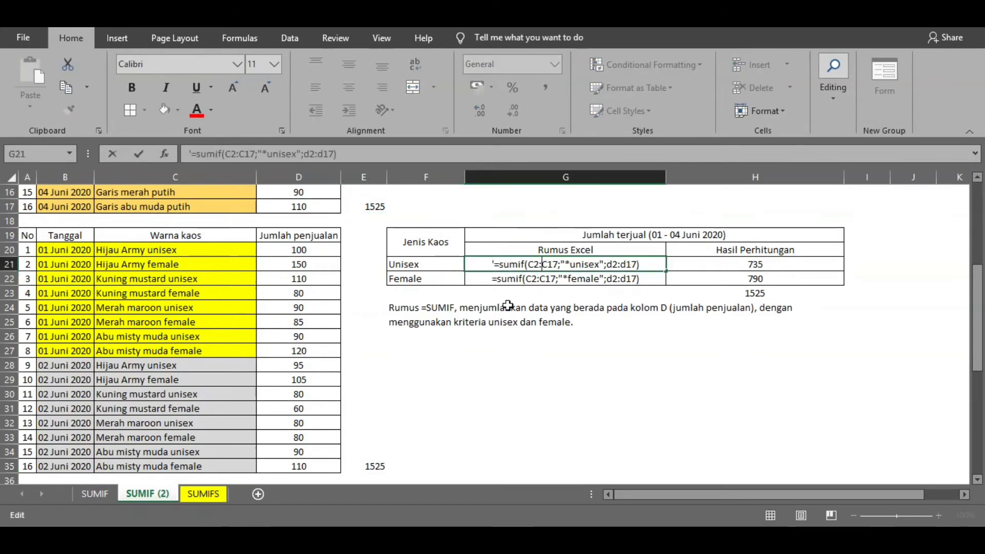
pyautogui.write('0')
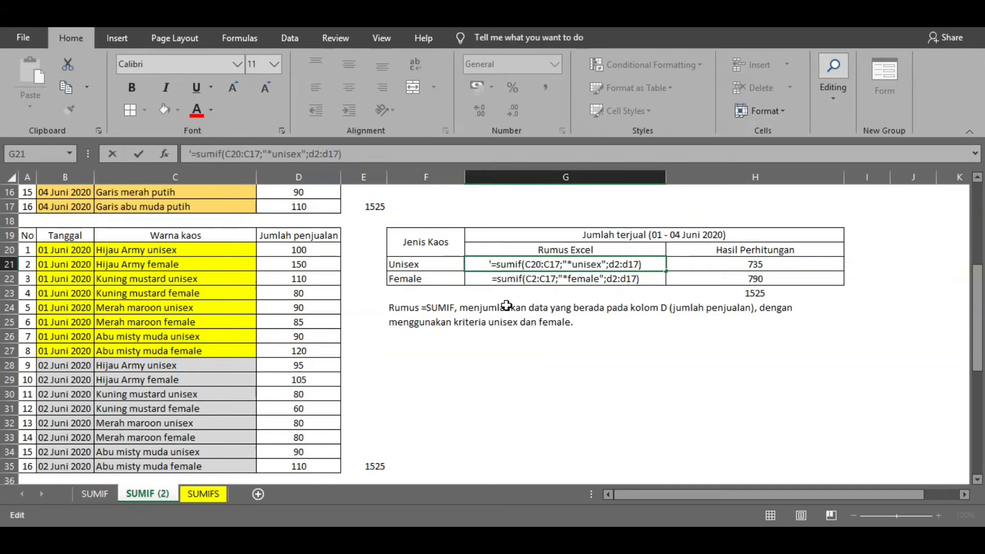
pyautogui.press('Right')
pyautogui.press('Right')
pyautogui.press('Delete')
pyautogui.press('Delete')
pyautogui.write('35')
pyautogui.press('Return')
# - Copy the range C20:C35 from the Unisex sample formula over the criteria range in the Female sample formula in G22
pyautogui.doubleClick(537, 264)
pyautogui.moveTo(559, 264); pyautogui.dragTo(531, 264)
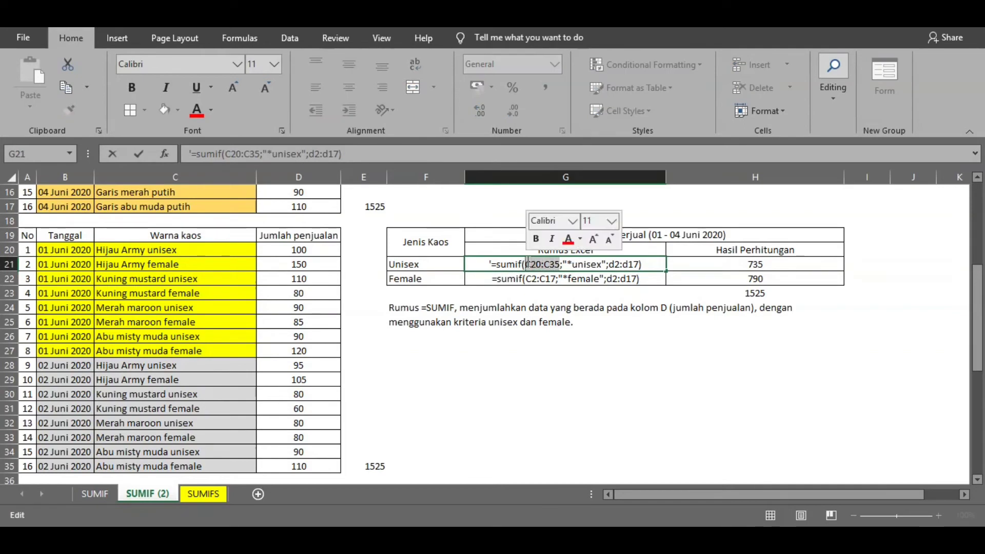
pyautogui.click(538, 278)
pyautogui.doubleClick(557, 278)
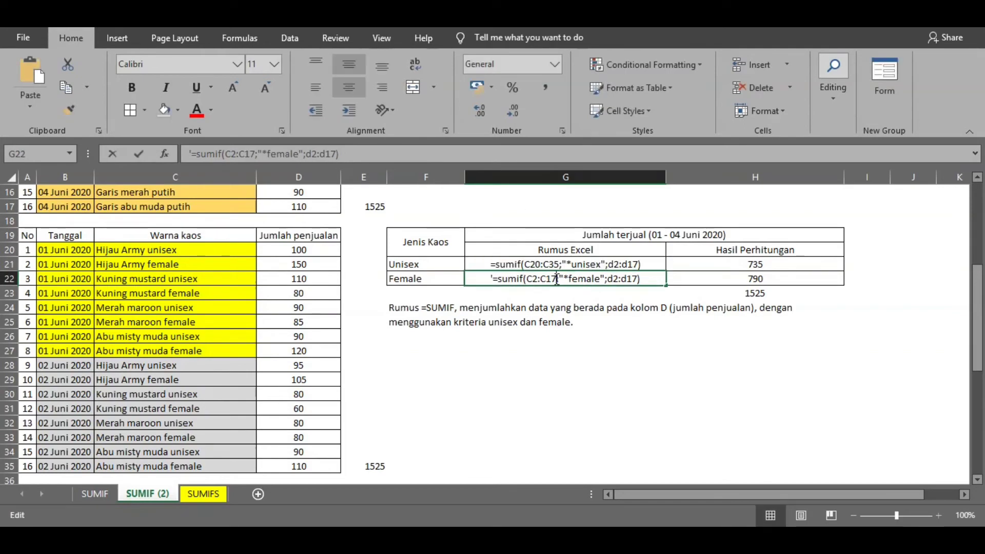
pyautogui.moveTo(557, 278); pyautogui.dragTo(530, 280)
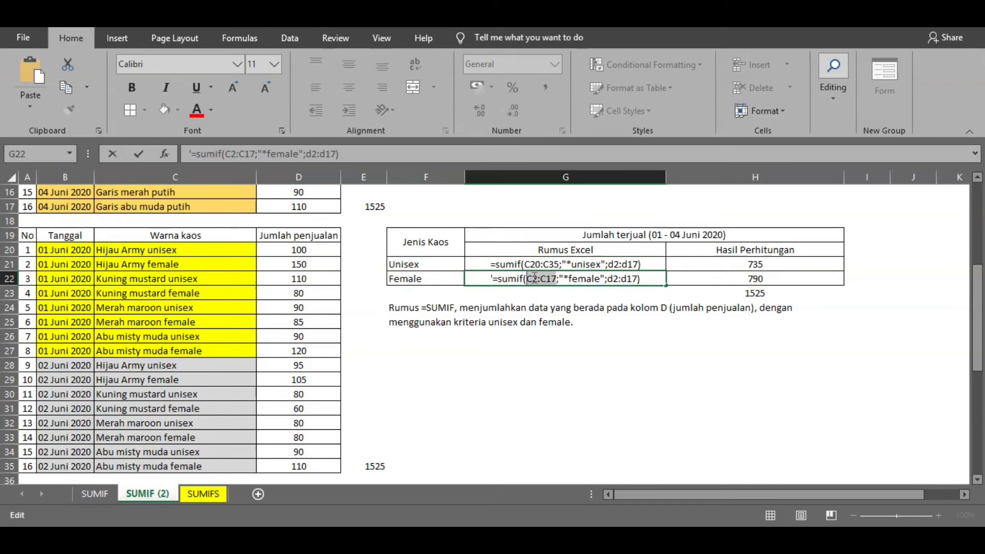
pyautogui.hotkey('ctrl', 'v')
pyautogui.press('Return')
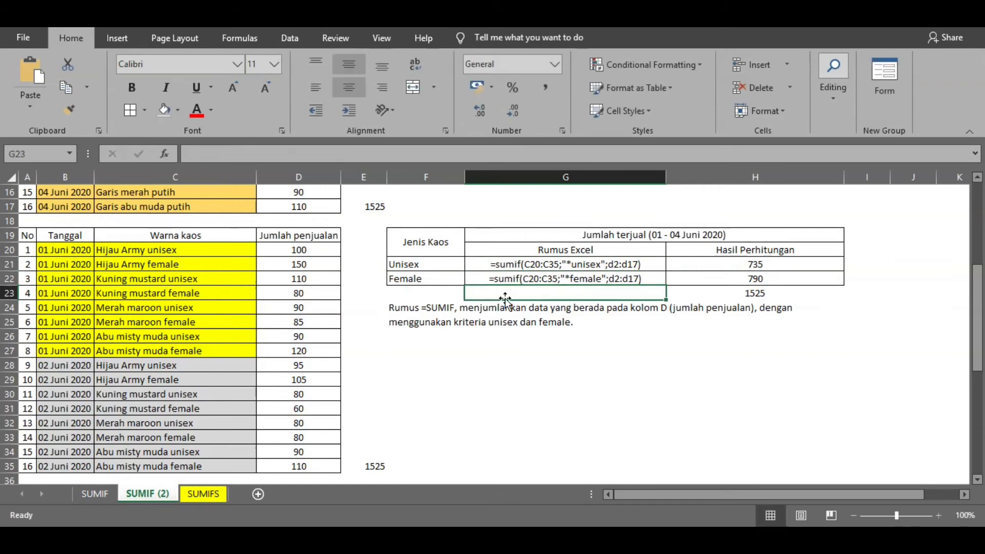
# - Examine the dates and shirt names in the third sales table, rows 39 to 54
pyautogui.scroll(-1, 485, 304)
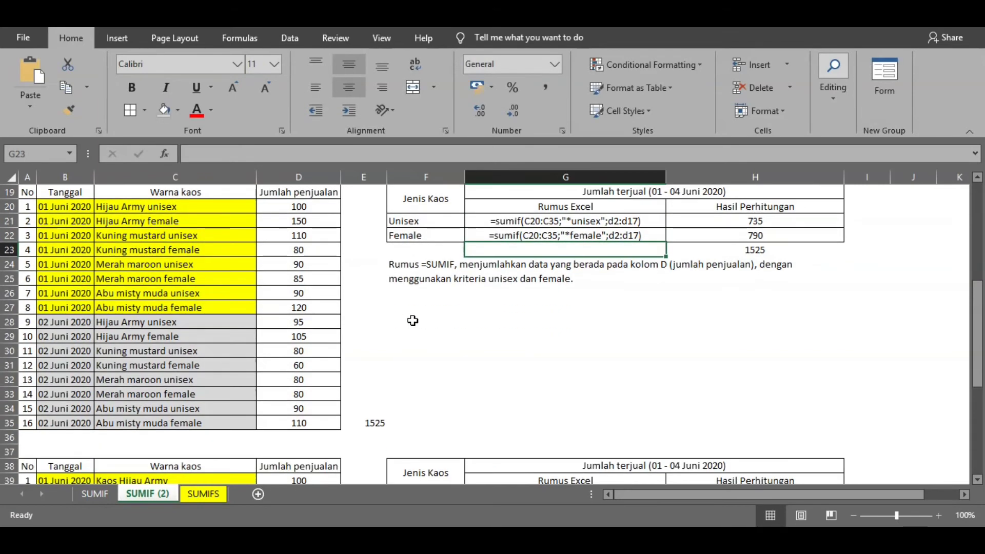
pyautogui.scroll(-5, 412, 320)
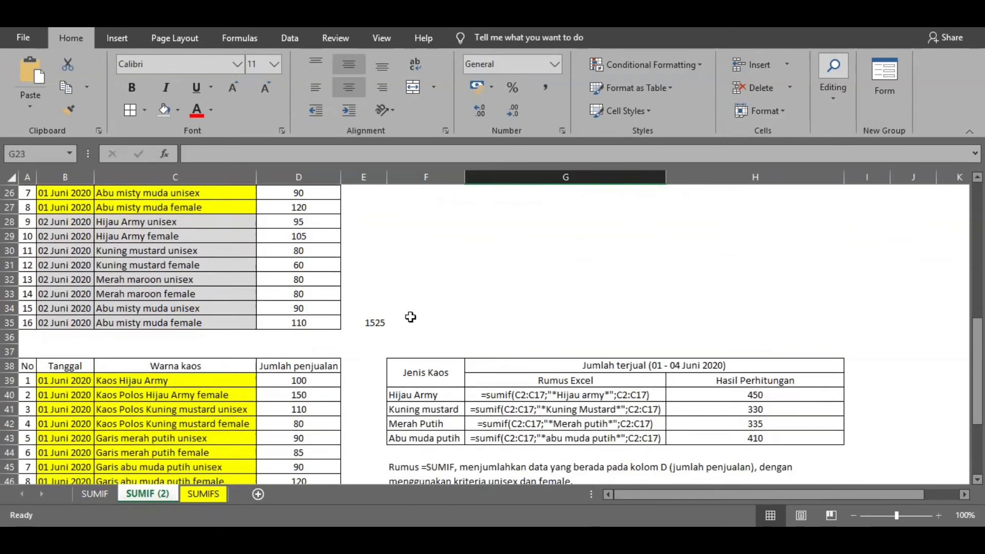
pyautogui.scroll(-1, 396, 320)
pyautogui.moveTo(512, 414); pyautogui.dragTo(541, 421)
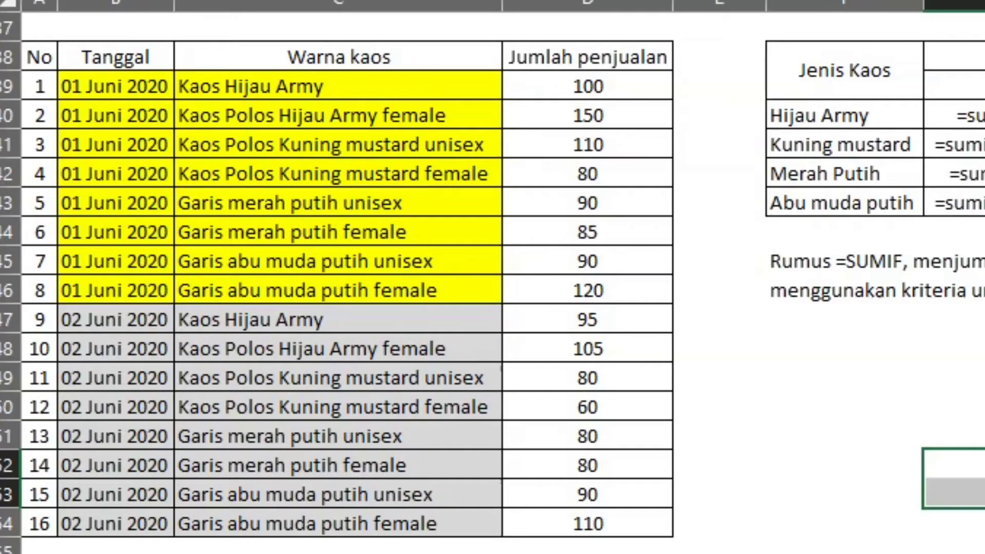
pyautogui.click(862, 374)
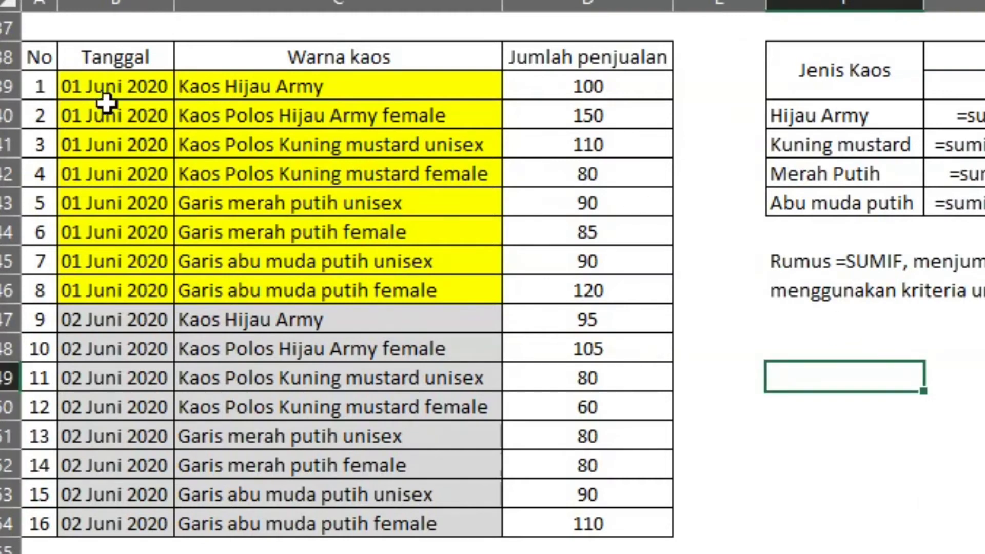
pyautogui.click(125, 519)
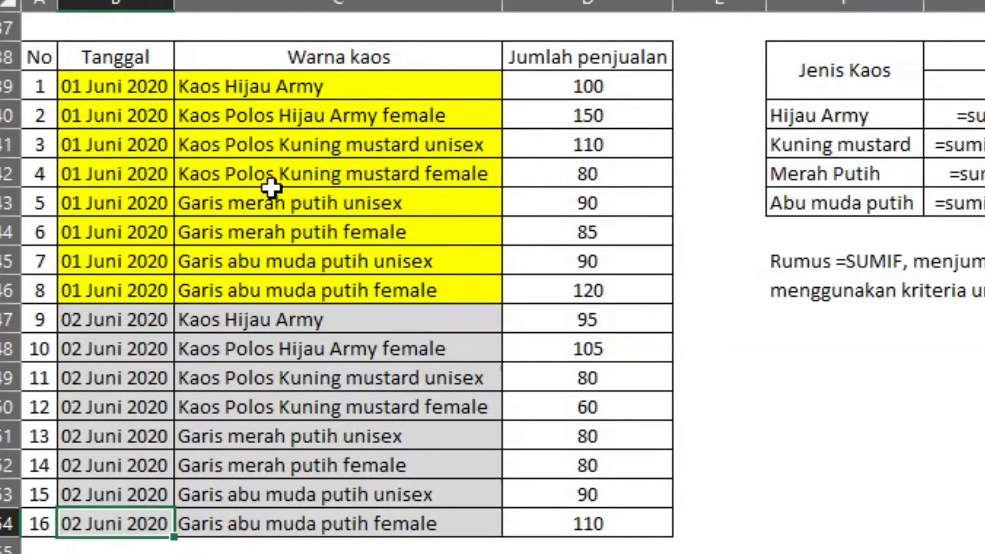
# - Change the first shirt name in the third table, C39, to Kaos Polos Hijau Army unisex
pyautogui.click(396, 85)
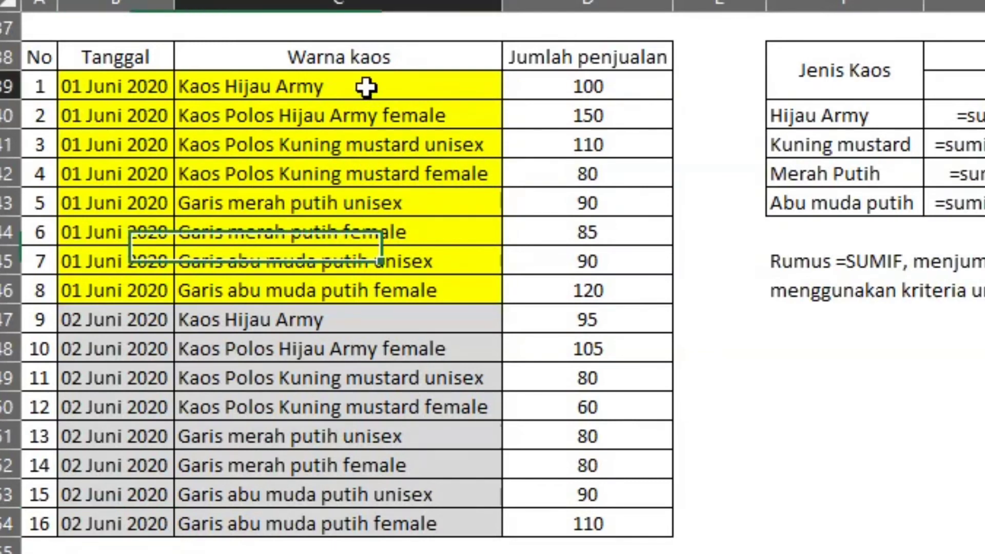
pyautogui.click(229, 84)
pyautogui.write('Polos')
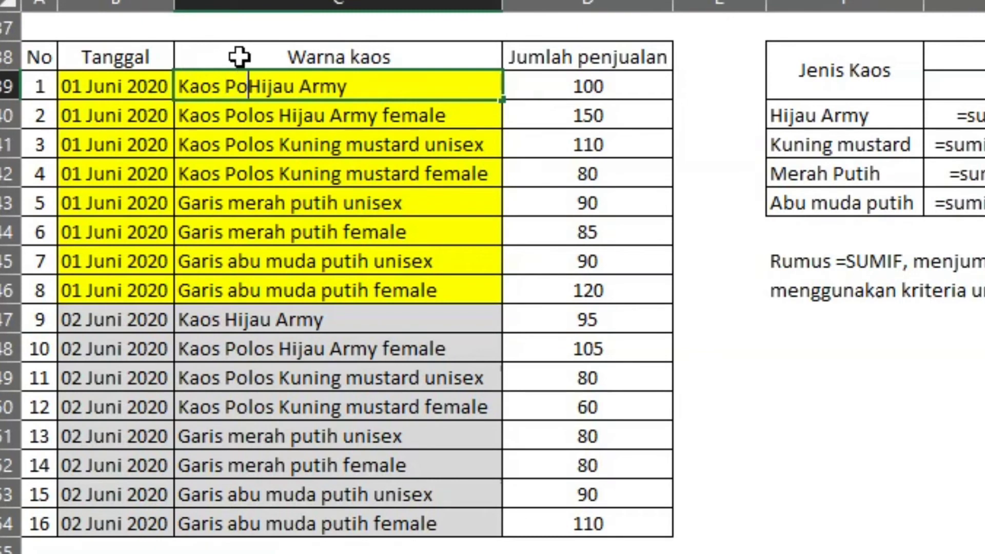
pyautogui.click(399, 82)
pyautogui.write('unisex')
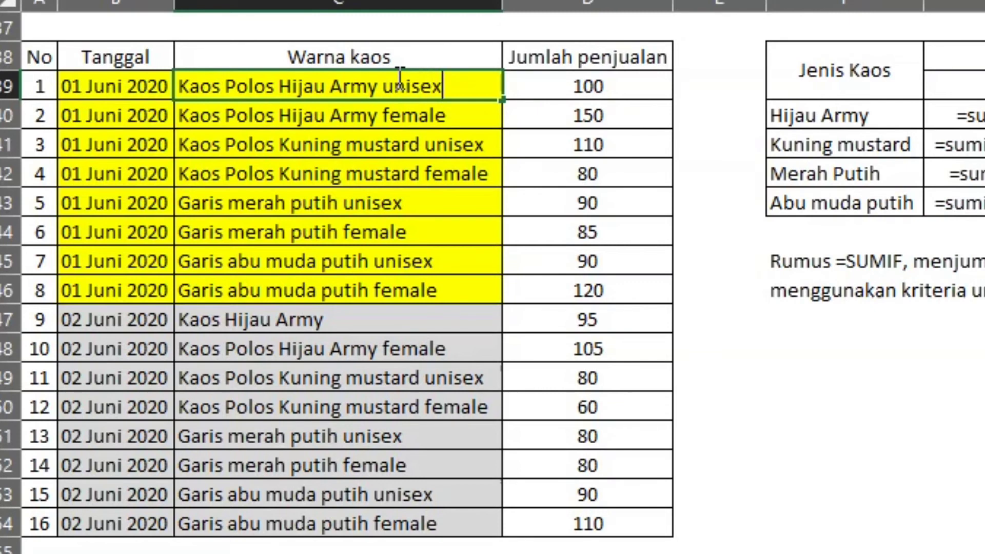
pyautogui.press('Return')
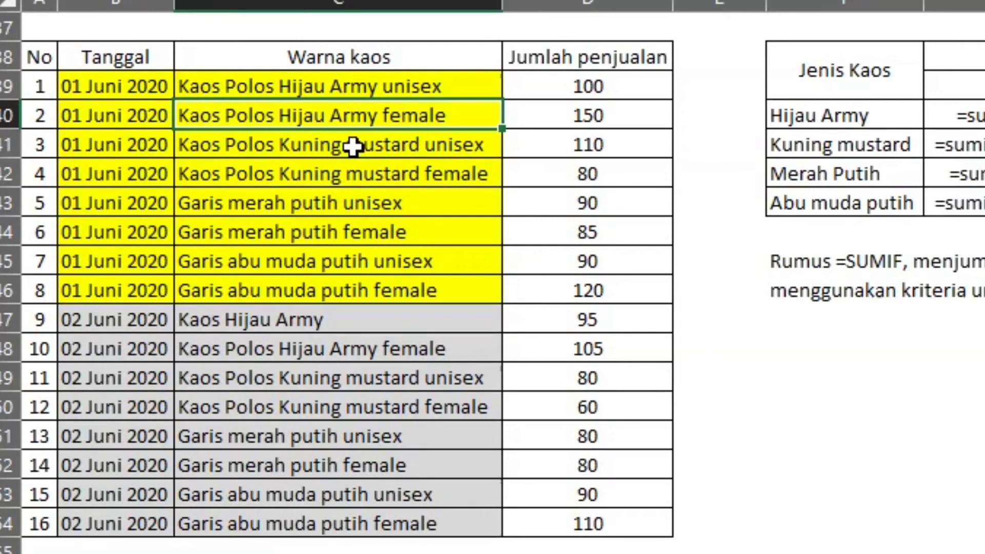
# - Examine the third table's shirt names and dates and the sample SUMIF formulas with wildcards on both sides of the criteria
pyautogui.click(269, 199)
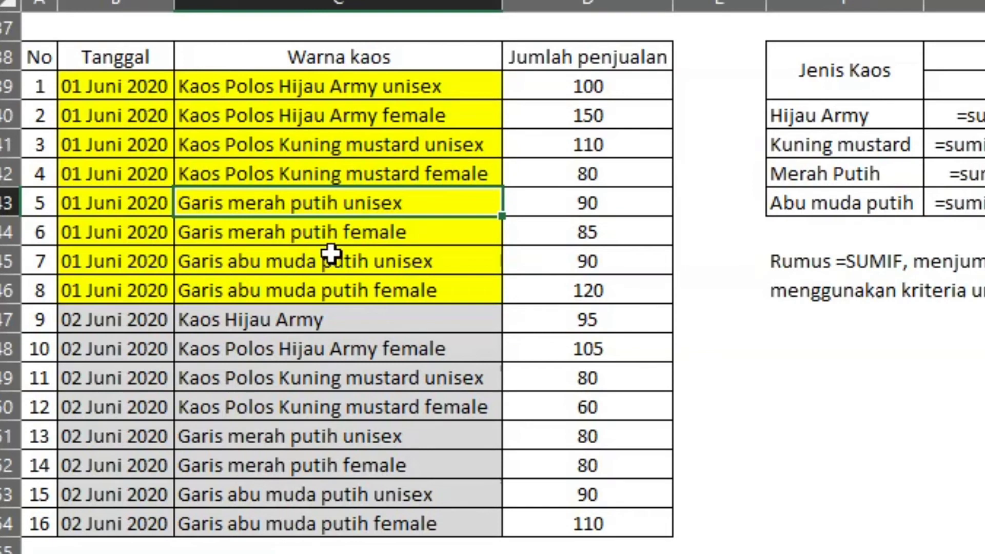
pyautogui.click(104, 83)
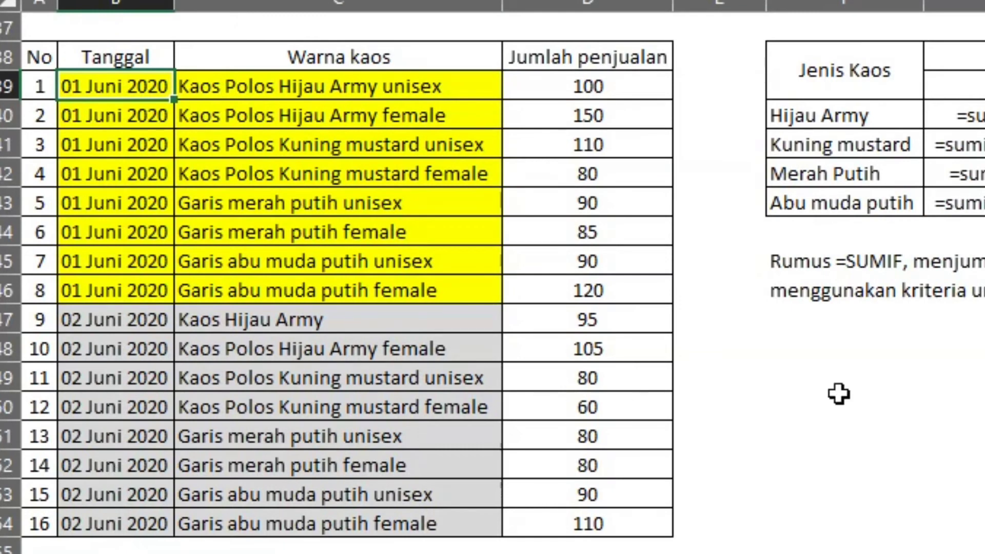
pyautogui.click(842, 358)
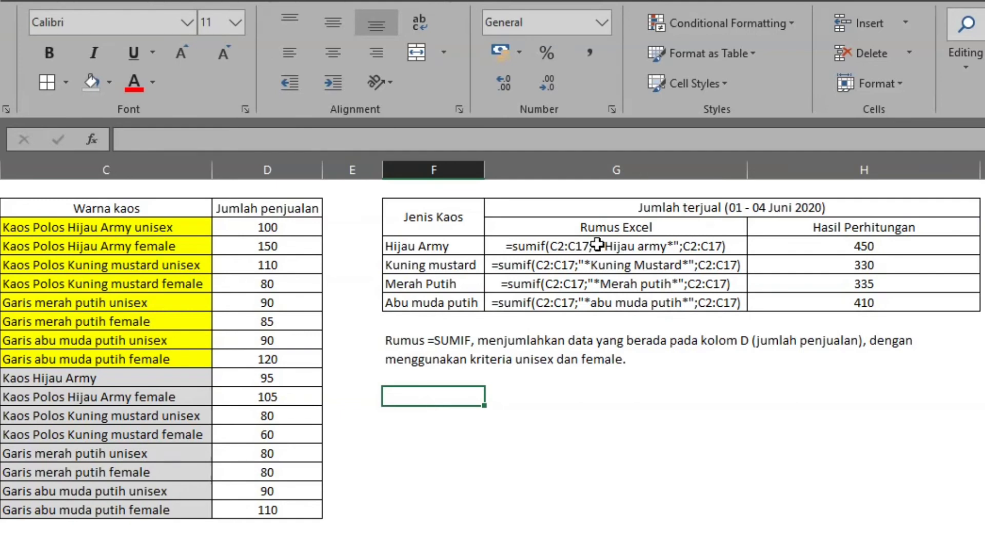
pyautogui.click(538, 250)
pyautogui.press('Down')
pyautogui.press('Down')
pyautogui.press('Down')
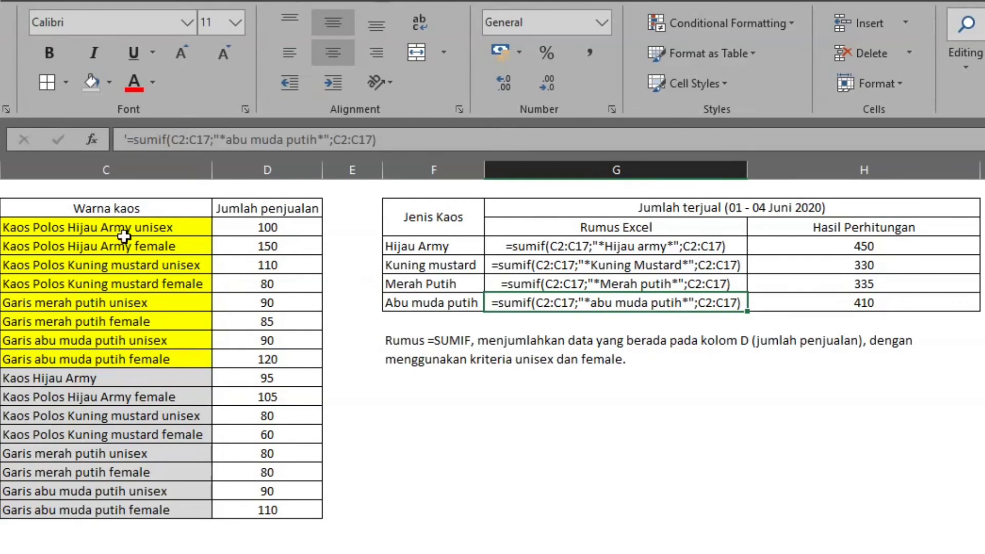
# - Change the criteria range in the Hijau Army sample formula in G40 to C39:c54
pyautogui.doubleClick(571, 247)
pyautogui.moveTo(591, 245); pyautogui.dragTo(559, 243)
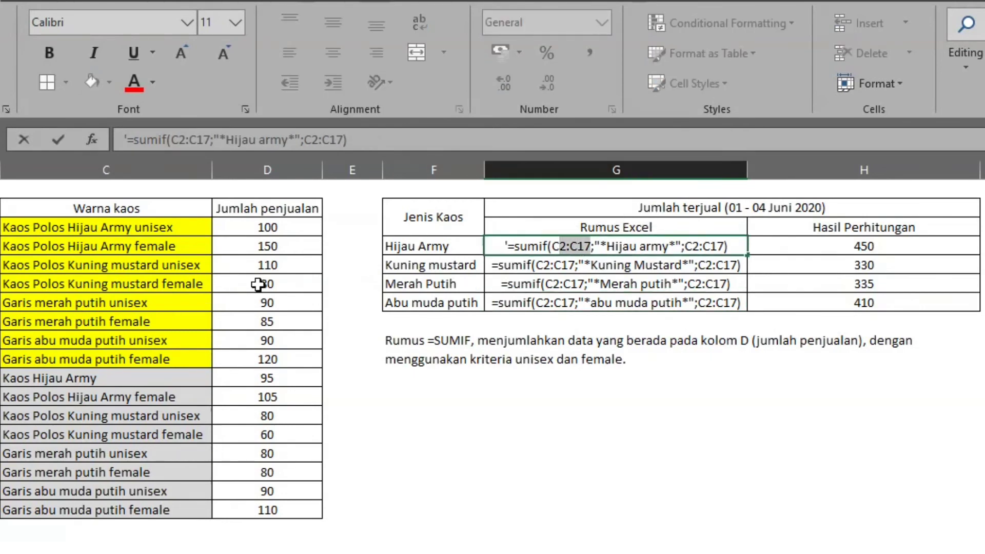
pyautogui.press('BackSpace')
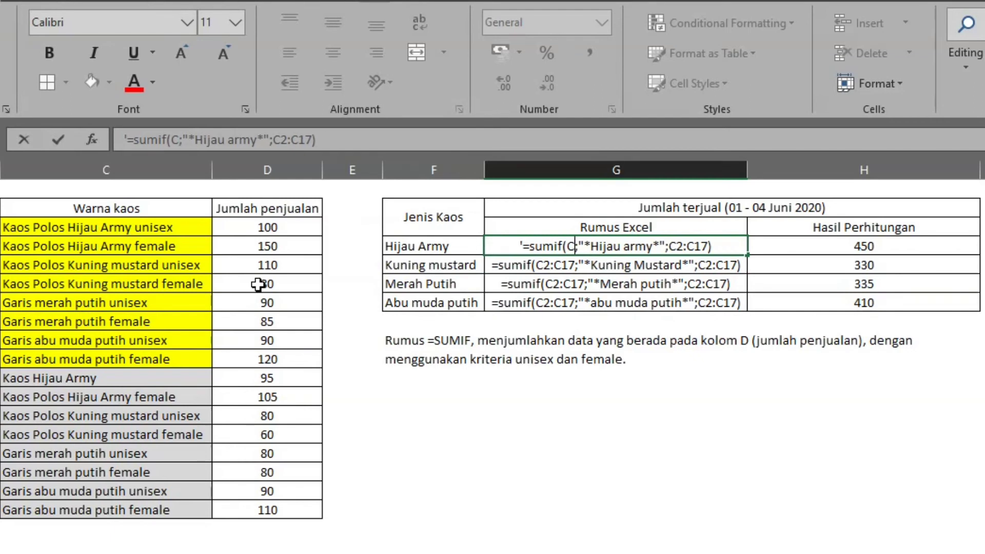
pyautogui.write('39')
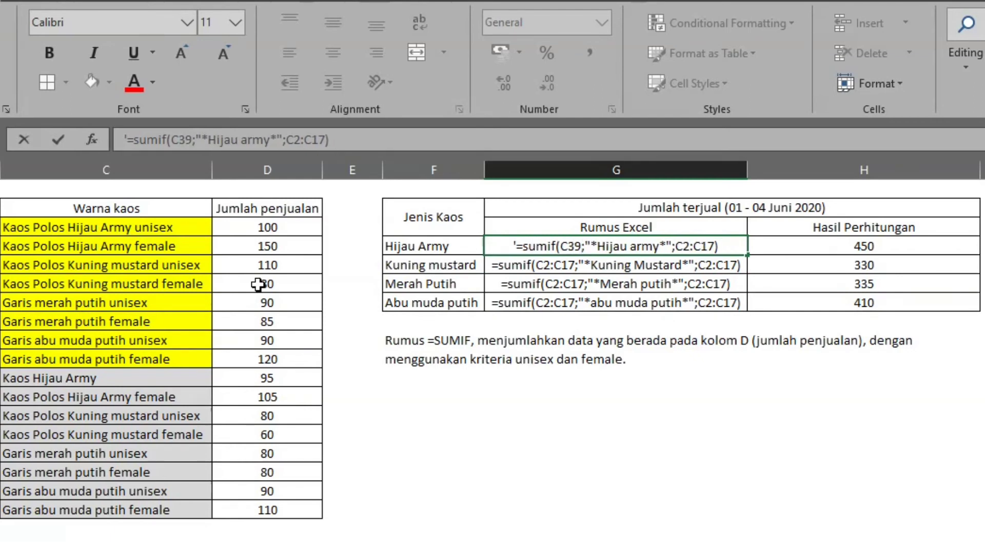
pyautogui.write(':')
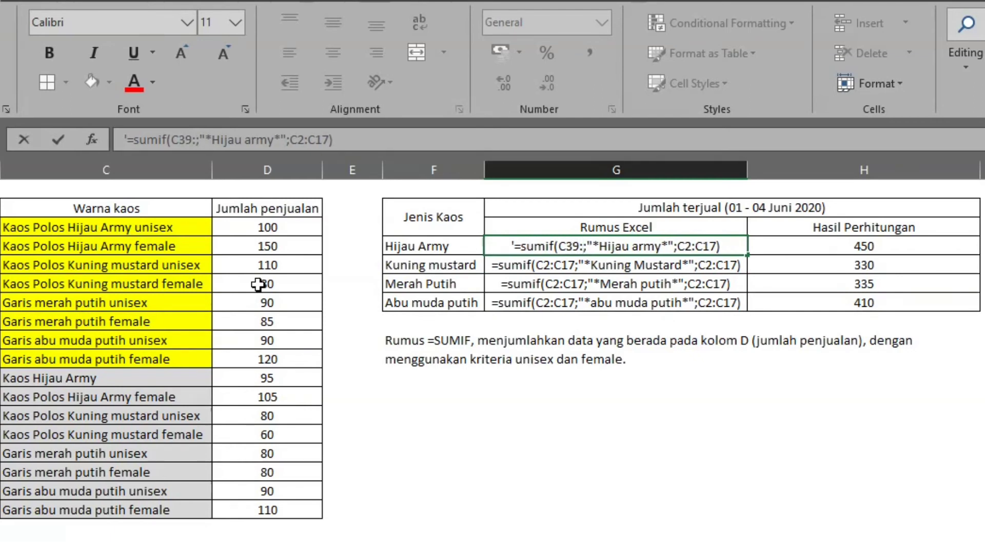
pyautogui.write('c54')
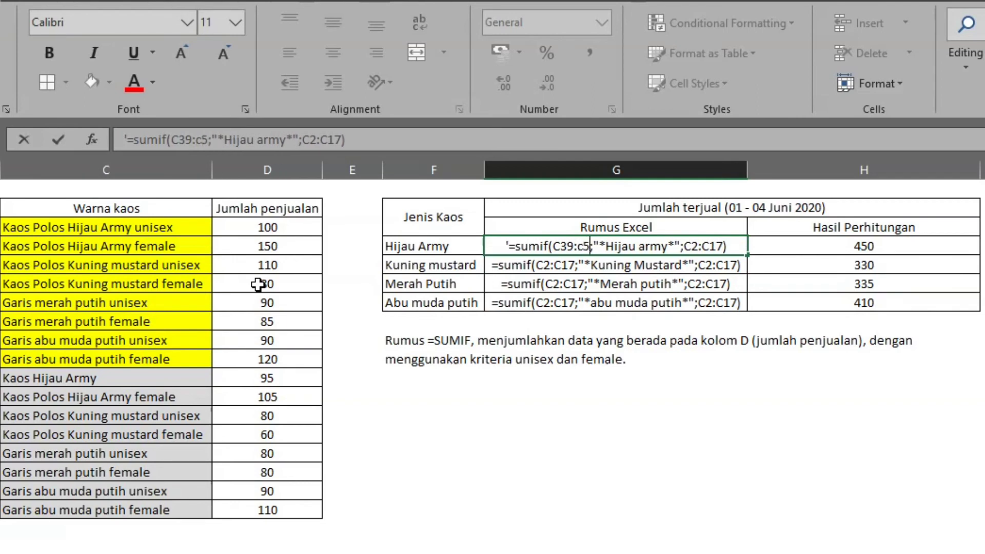
# - Change the sum range in the Hijau Army sample formula in G40 to d39:d54
pyautogui.press('Right')
pyautogui.press('Right')
pyautogui.press('Right')
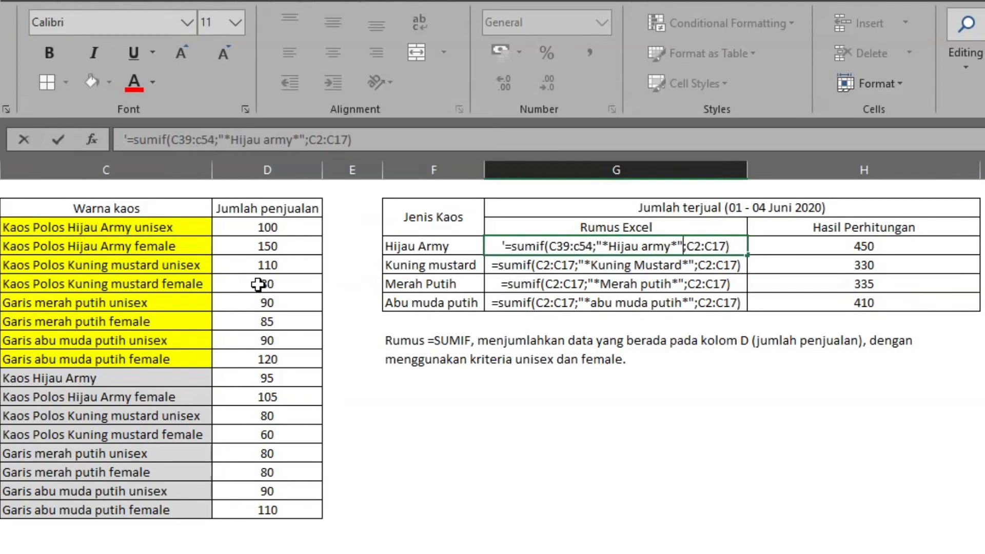
pyautogui.press('BackSpace')
pyautogui.write('d')
pyautogui.press('Delete')
pyautogui.write('39')
pyautogui.press('Right')
pyautogui.press('Right')
pyautogui.press('Right')
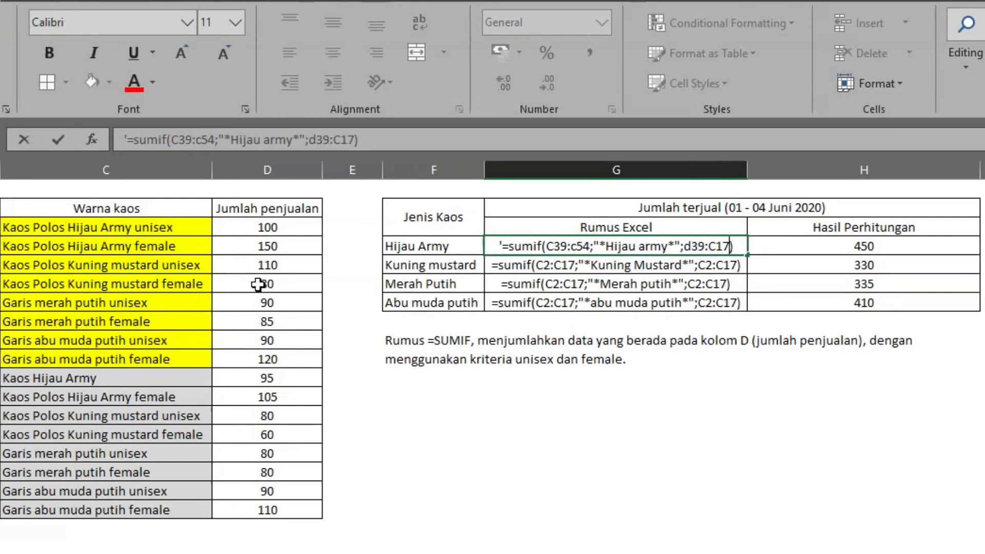
pyautogui.press('BackSpace')
pyautogui.press('BackSpace')
pyautogui.press('BackSpace')
pyautogui.write('d54')
pyautogui.press('Return')
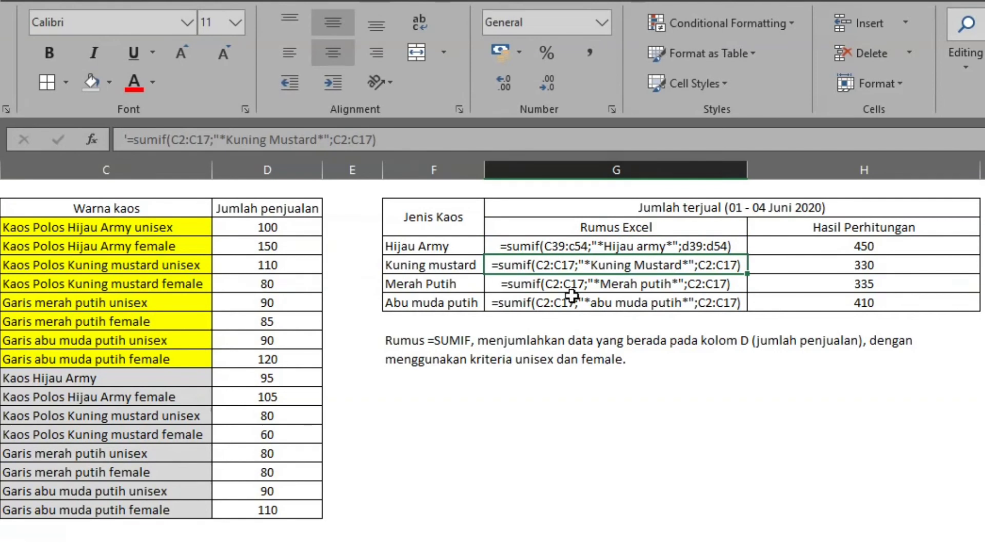
# - Clear the sample formulas in G41:G43 and the calculated results in H41:H43
pyautogui.moveTo(586, 261); pyautogui.dragTo(590, 303)
pyautogui.press('Delete')
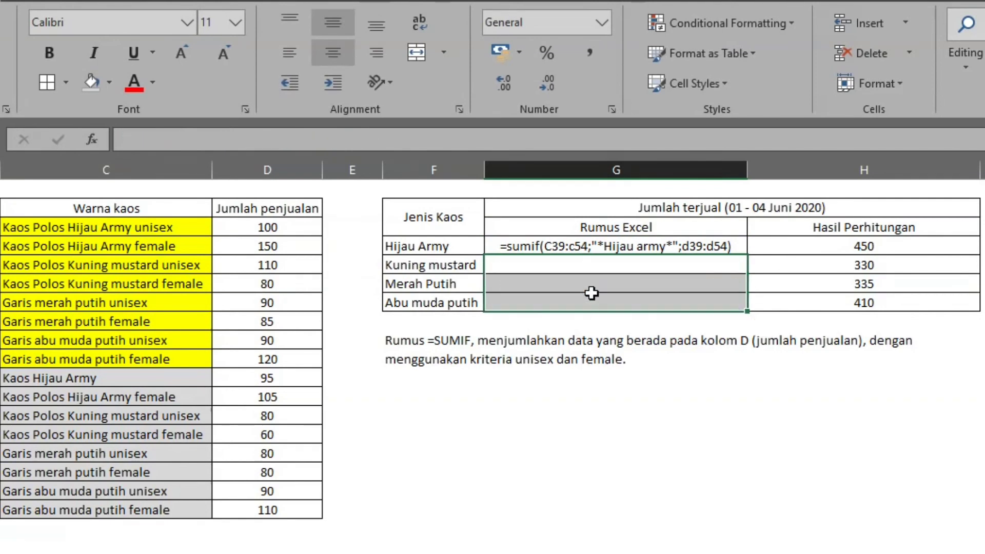
pyautogui.click(573, 249)
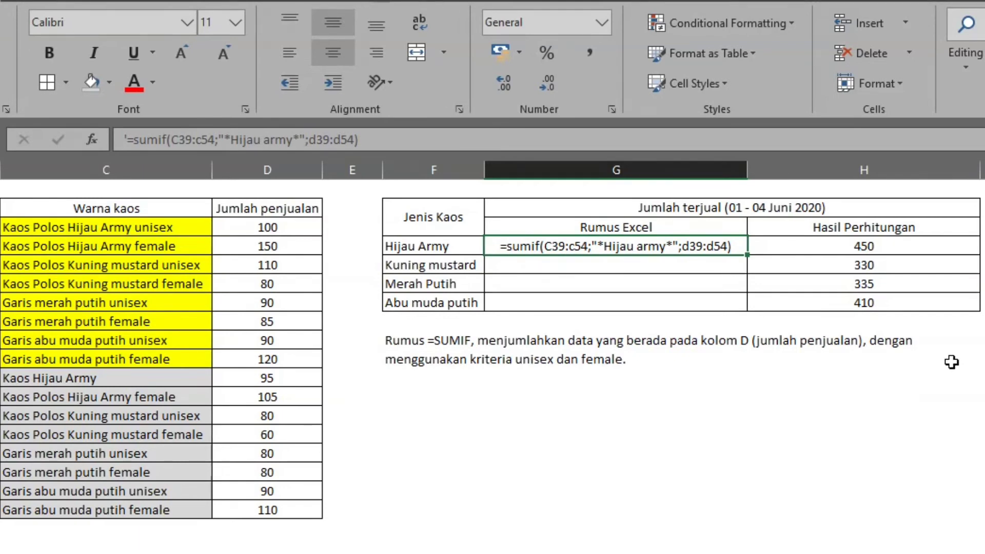
pyautogui.moveTo(861, 264); pyautogui.dragTo(861, 303)
pyautogui.press('Delete')
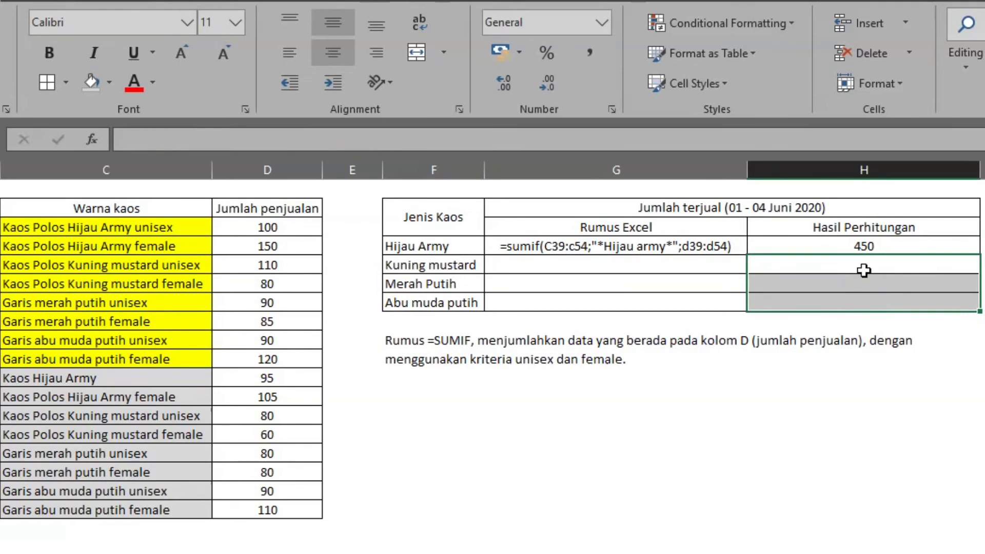
# - Replace the Hijau Army result in H40 with the formula =sumif(C39:C54;"*hijau army*";D39:D54)
pyautogui.click(855, 246)
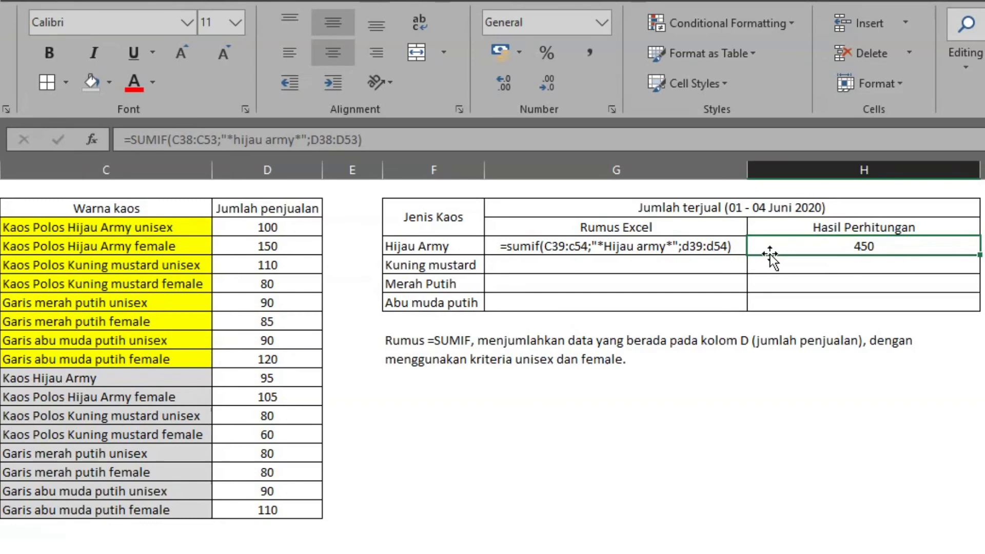
pyautogui.doubleClick(770, 254)
pyautogui.write('=su')
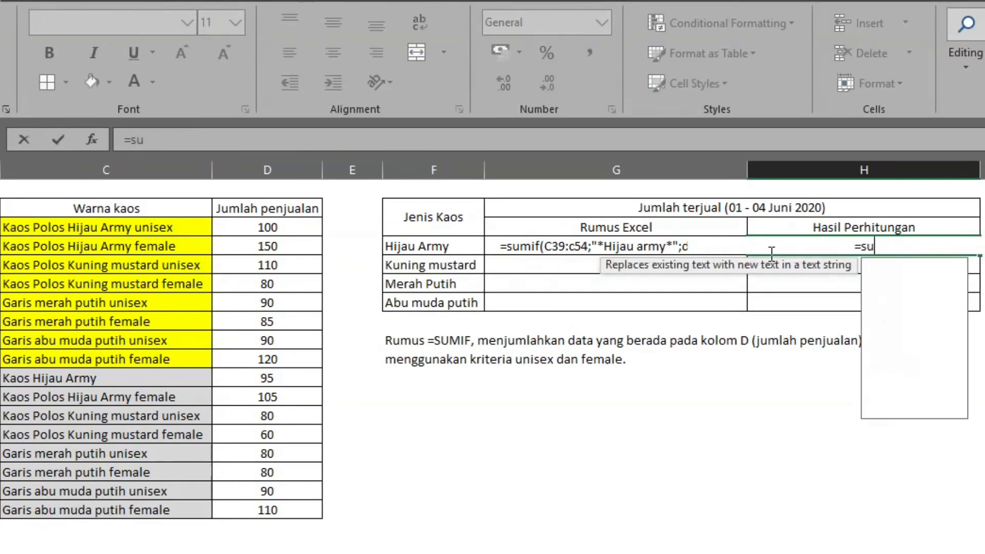
pyautogui.write('mif(')
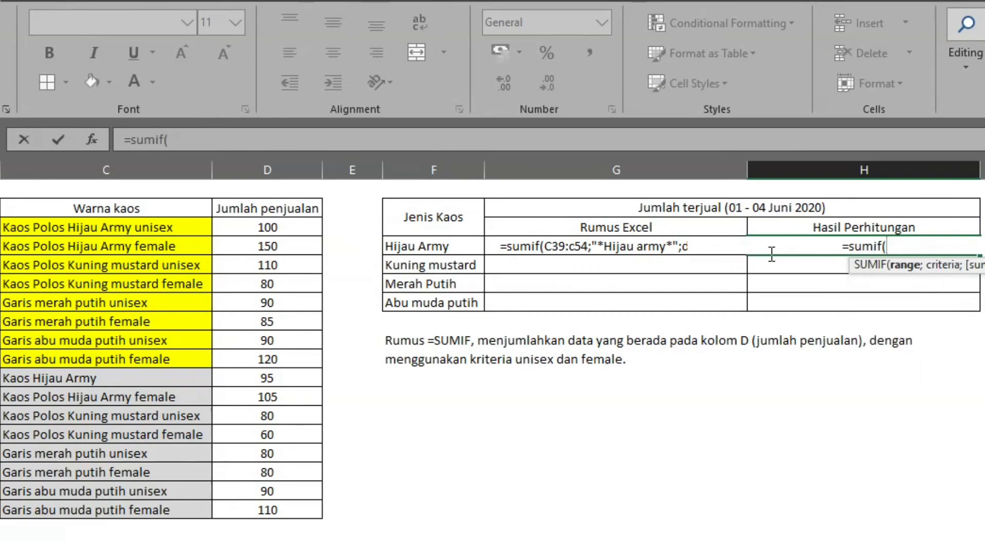
pyautogui.moveTo(143, 228); pyautogui.dragTo(141, 508)
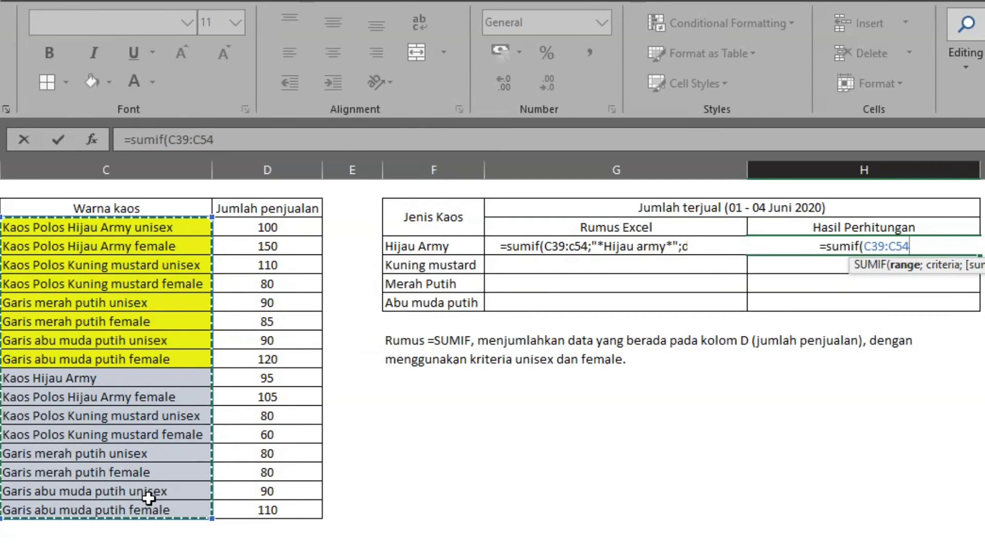
pyautogui.write(';"')
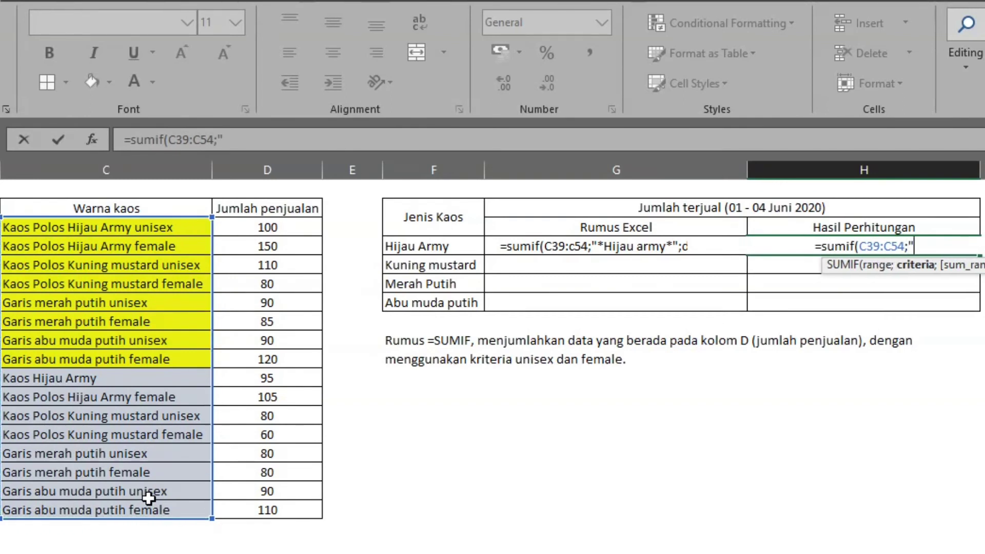
pyautogui.write('*hijau army')
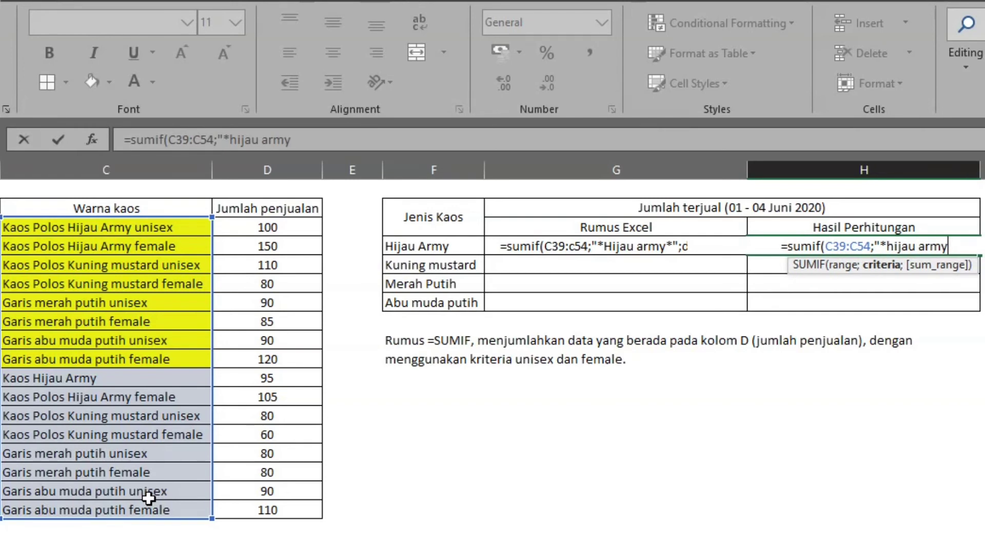
pyautogui.write('*";')
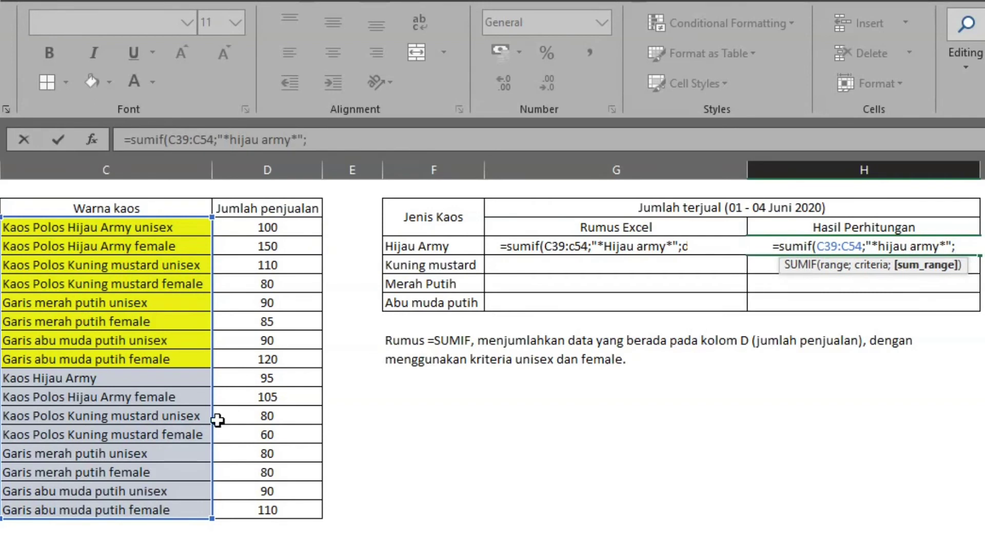
pyautogui.moveTo(267, 226); pyautogui.dragTo(282, 510)
pyautogui.write(')')
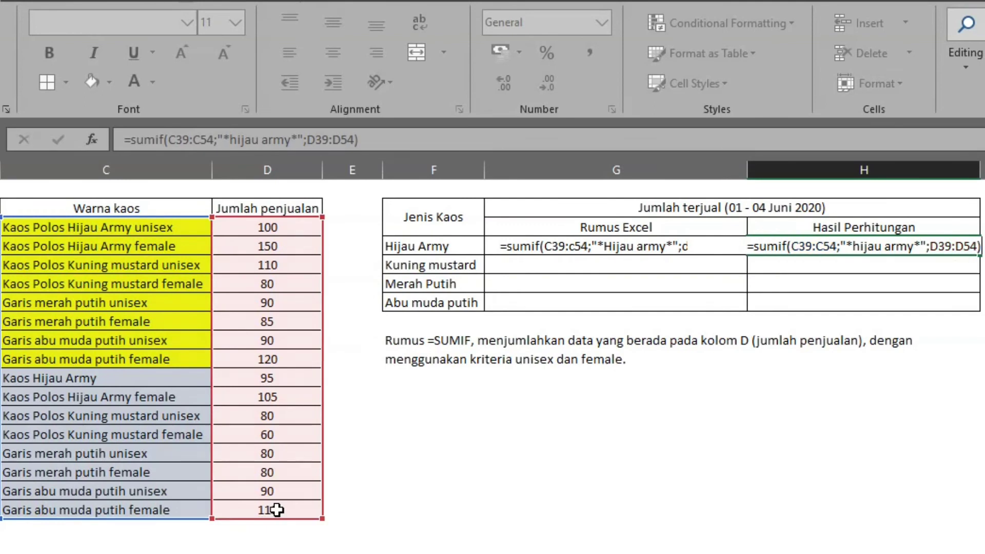
pyautogui.press('Return')
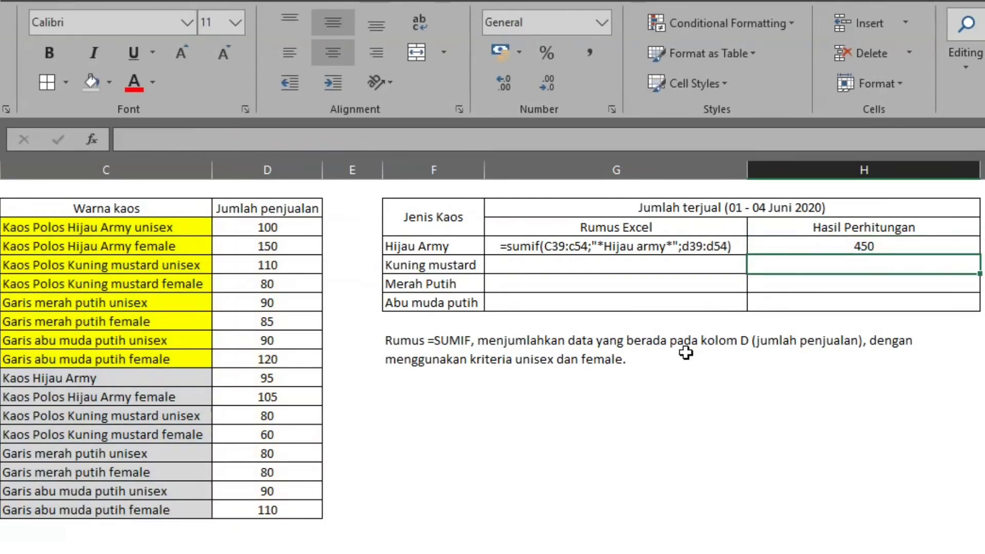
# - Make both ranges in the H40 formula absolute, $C$39:$C$54 and $D$39:$D$54, and fill the formula down to H43
pyautogui.click(788, 243)
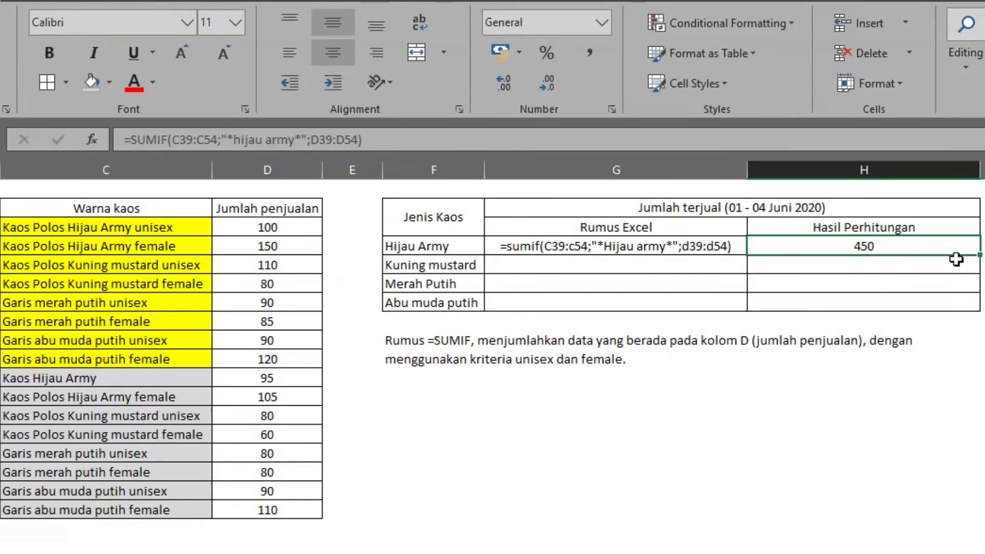
pyautogui.click(188, 139)
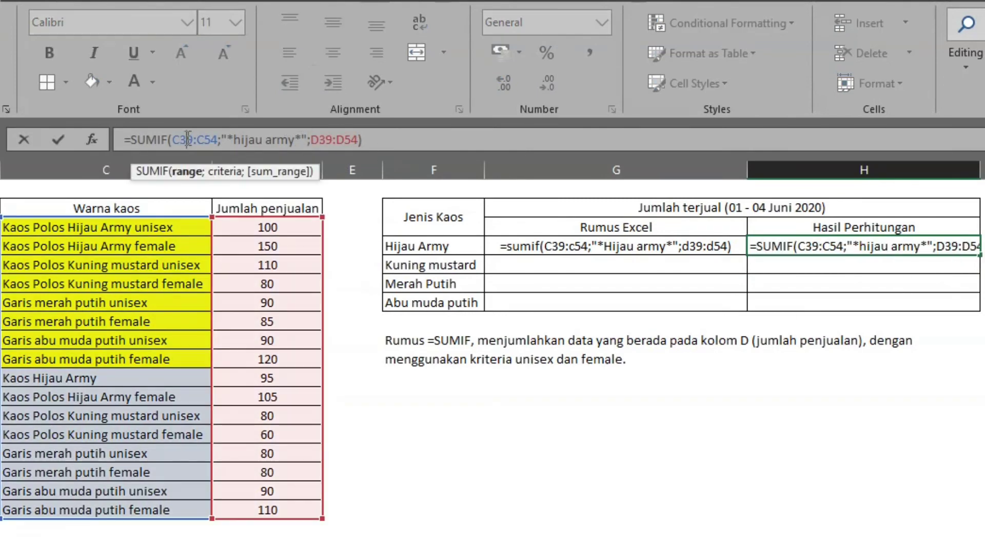
pyautogui.press('F4')
pyautogui.moveTo(210, 140); pyautogui.dragTo(249, 140)
pyautogui.click(354, 139)
pyautogui.press('F4')
pyautogui.press('F4')
pyautogui.press('Return')
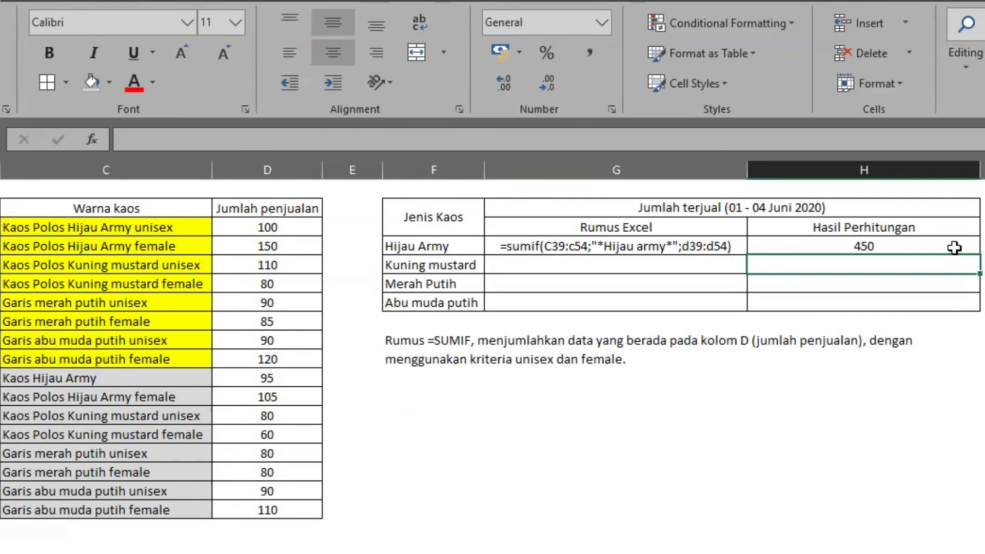
pyautogui.click(955, 248)
pyautogui.moveTo(979, 254); pyautogui.dragTo(975, 314)
# - Try to use *F41* as the criterion of the Kuning mustard SUMIF formula in H41
pyautogui.click(864, 265)
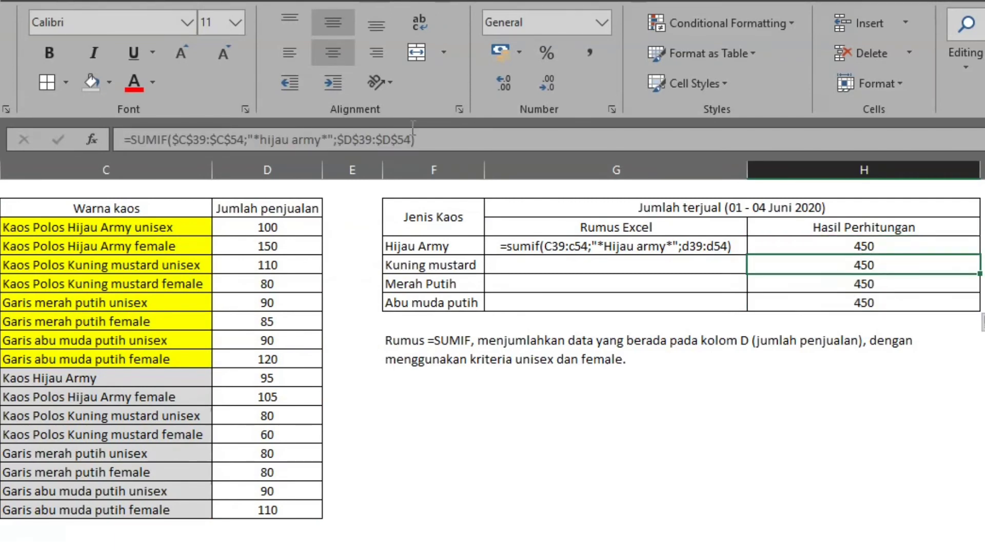
pyautogui.moveTo(333, 141); pyautogui.dragTo(259, 132)
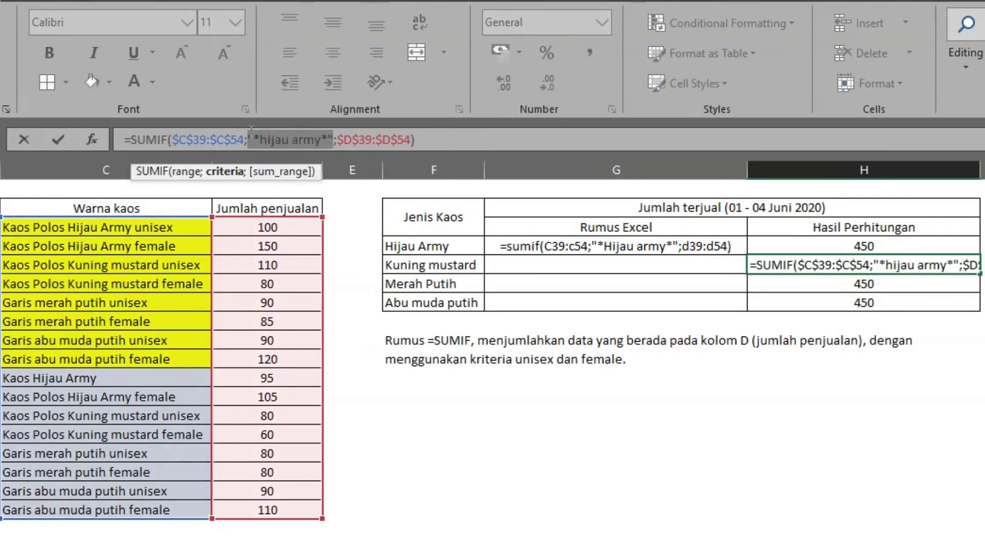
pyautogui.write('*')
pyautogui.click(450, 266)
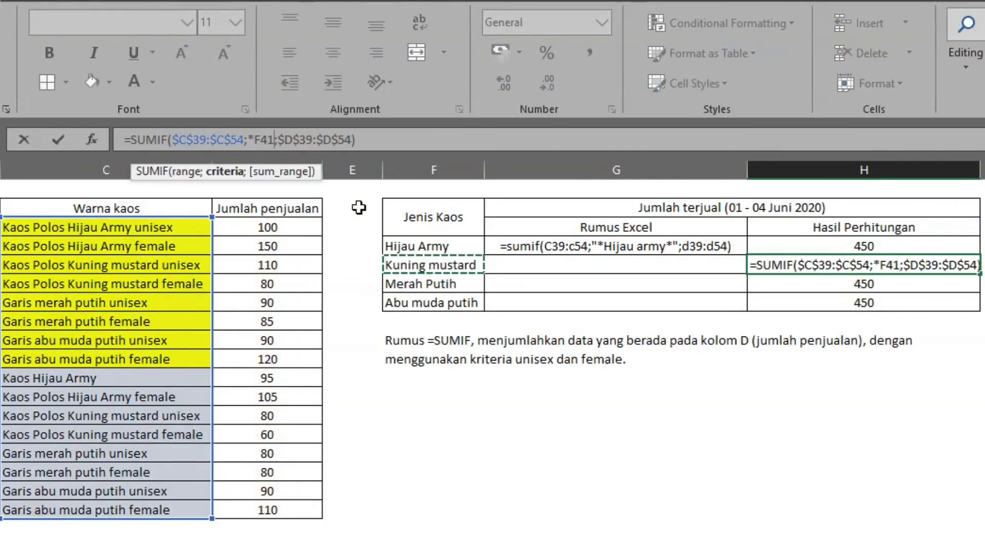
pyautogui.write('*')
pyautogui.press('Return')
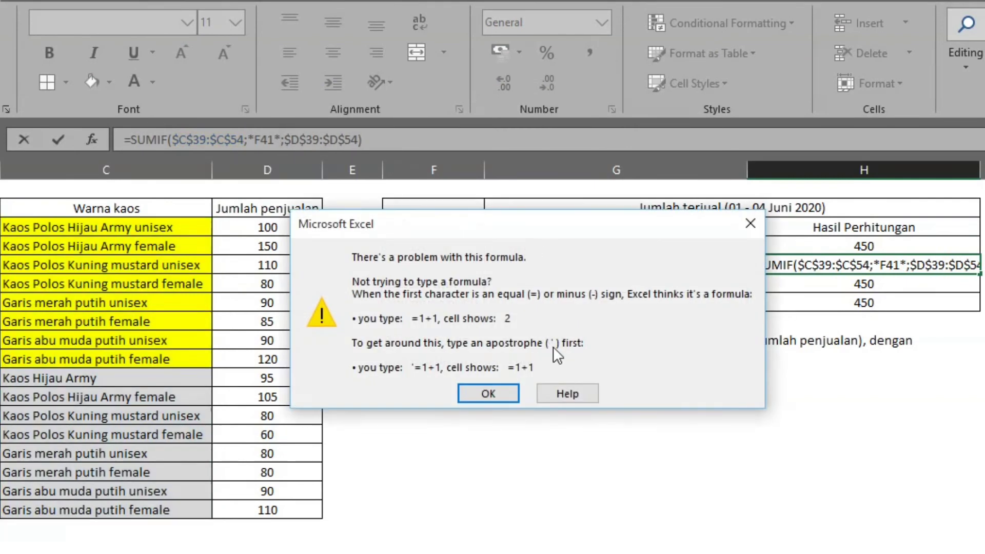
pyautogui.click(495, 389)
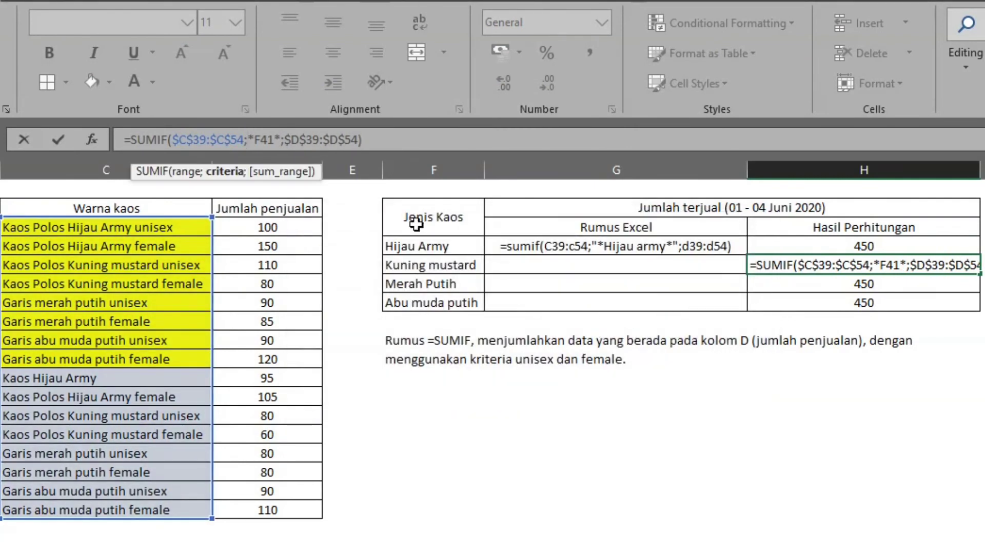
# - Replace the *F41* criterion in the Kuning mustard SUMIF formula in H41 with "*kuning mustard*"
pyautogui.click(248, 139)
pyautogui.moveTo(265, 139); pyautogui.dragTo(251, 139)
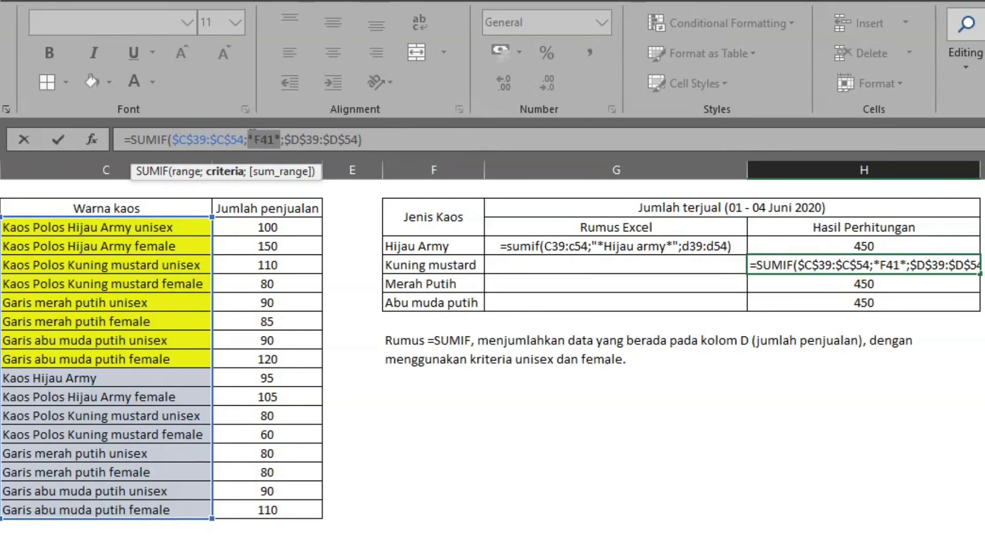
pyautogui.write('"')
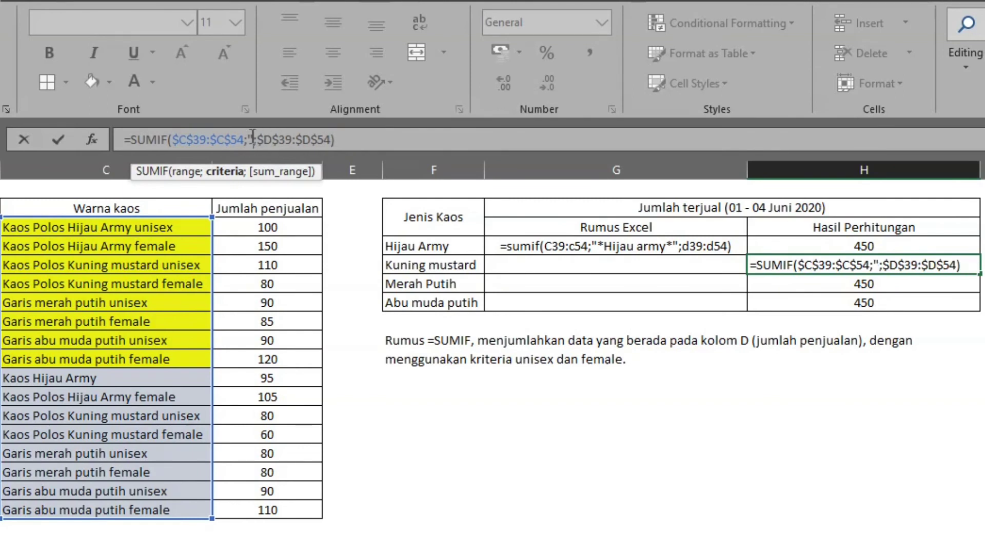
pyautogui.write('kuning mustard*')
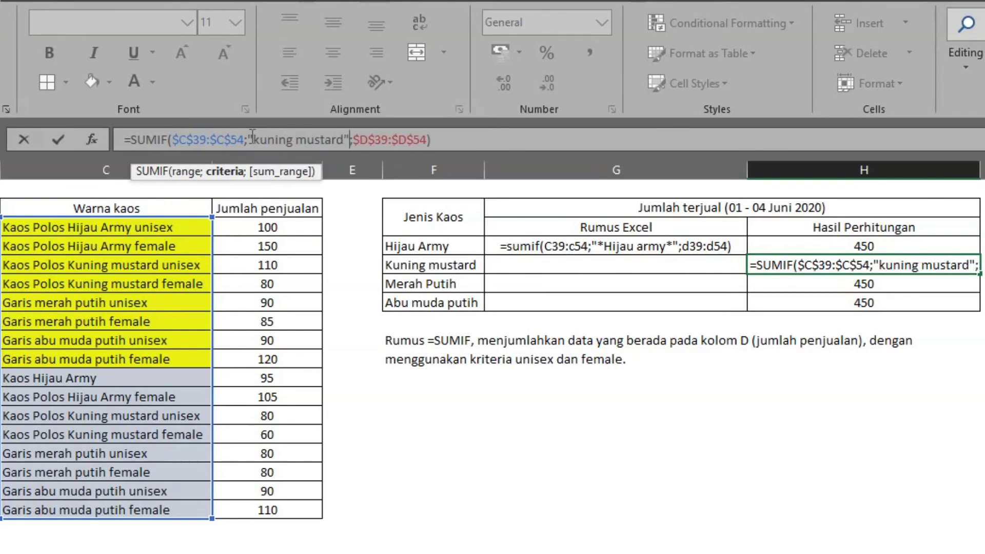
pyautogui.write('"')
pyautogui.press('Left')
pyautogui.write('*')
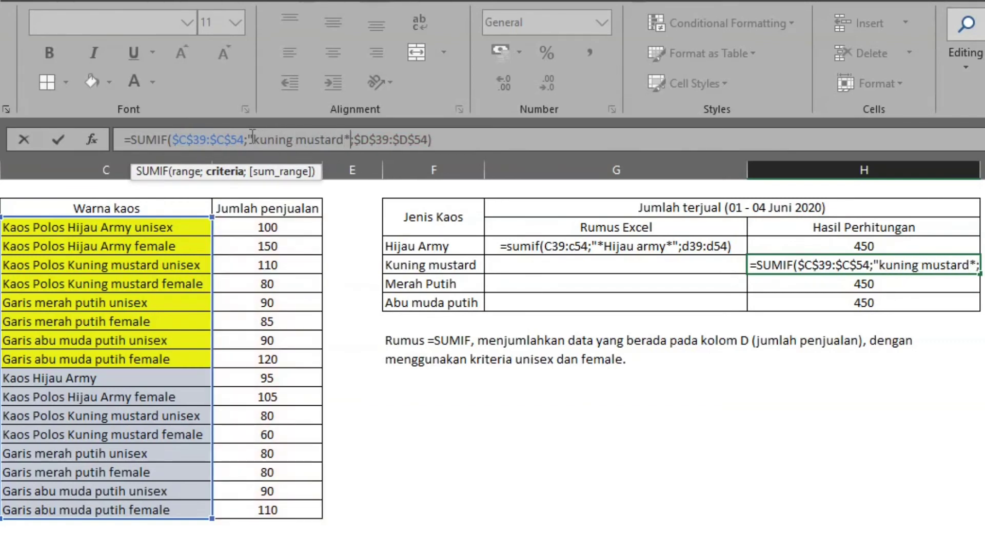
pyautogui.press('Left')
pyautogui.press('Left')
pyautogui.press('Left')
pyautogui.press('Left')
pyautogui.press('Left')
pyautogui.press('Left')
pyautogui.press('Left')
pyautogui.press('Left')
pyautogui.press('Left')
pyautogui.press('Left')
pyautogui.press('Left')
pyautogui.press('Left')
pyautogui.press('Left')
pyautogui.press('Left')
pyautogui.press('Left')
pyautogui.write('*')
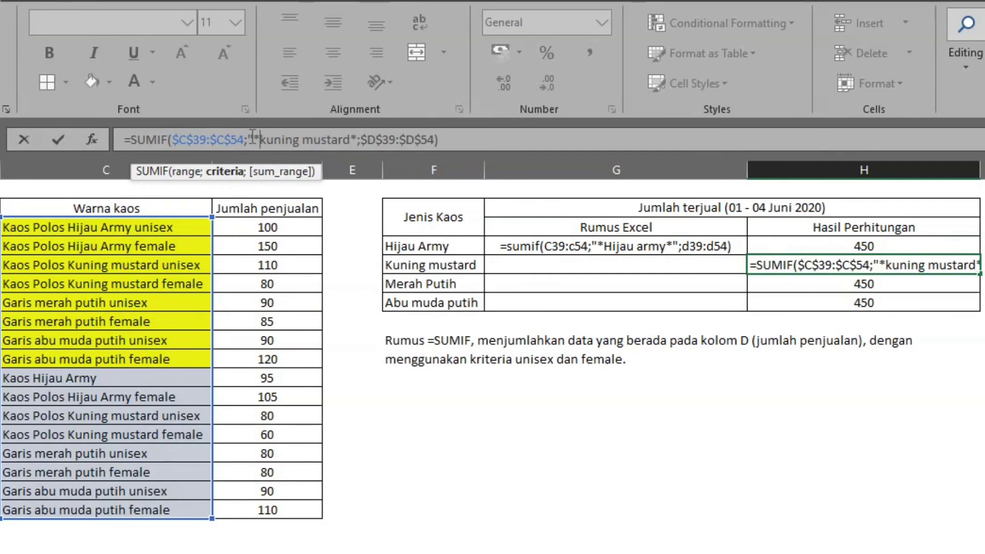
pyautogui.press('Return')
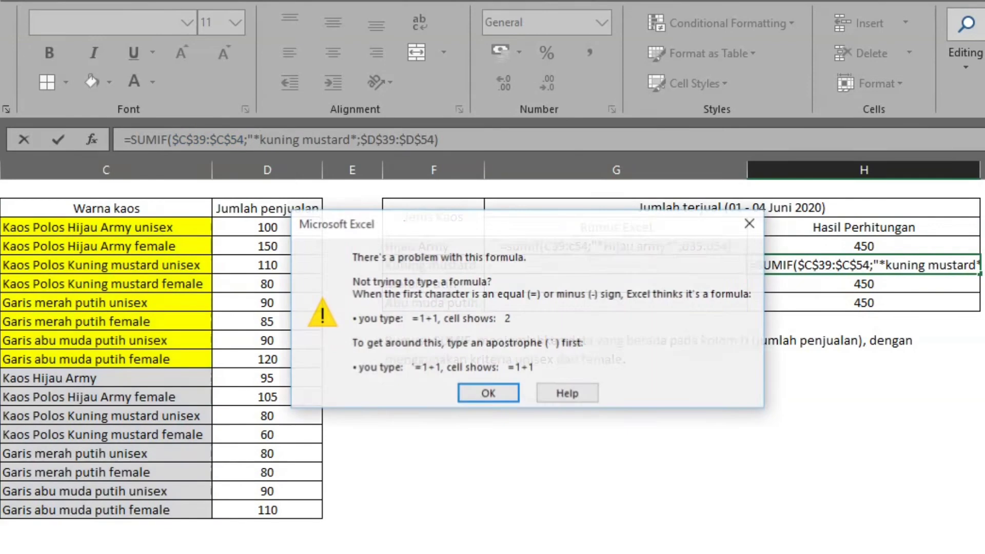
pyautogui.click(494, 392)
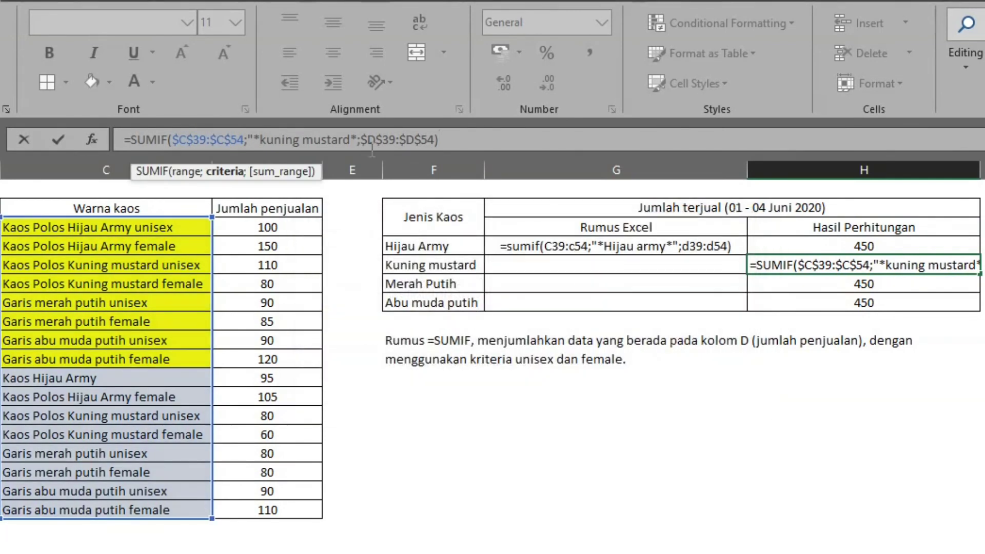
pyautogui.click(357, 139)
pyautogui.write('"')
pyautogui.press('Return')
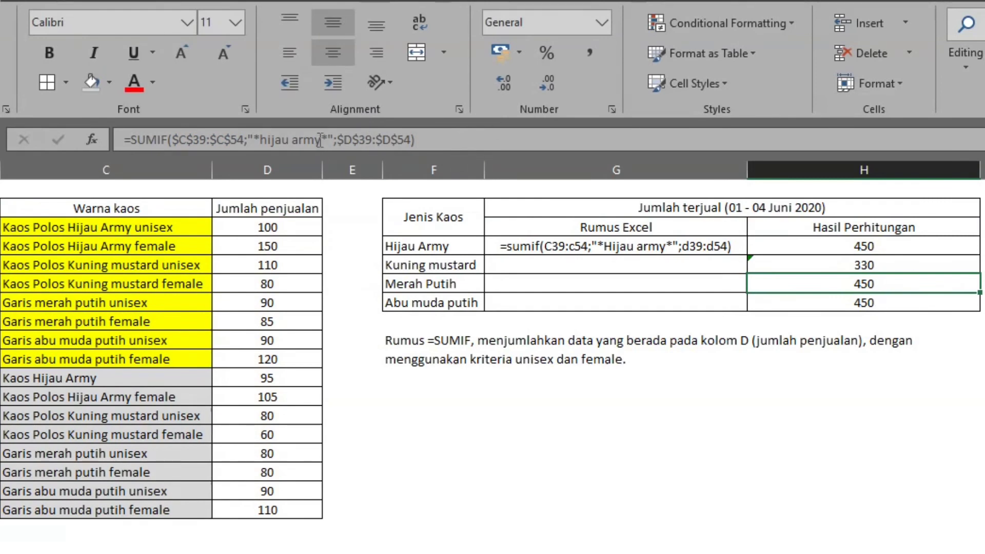
# - Change the SUMIF criterion to "*merah putih*" in H42 and to "*abu muda putih*" in H43
pyautogui.moveTo(320, 139); pyautogui.dragTo(260, 139)
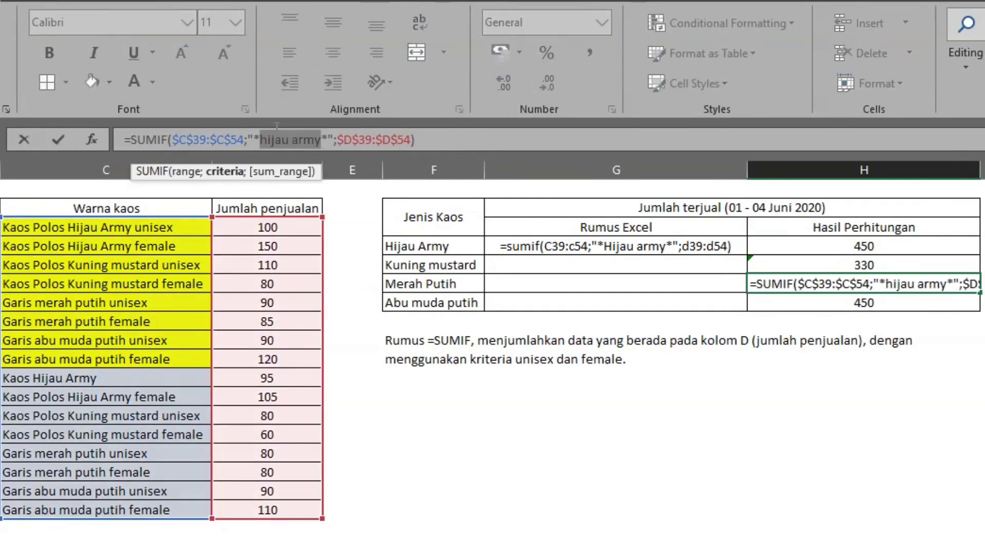
pyautogui.write('merah putih')
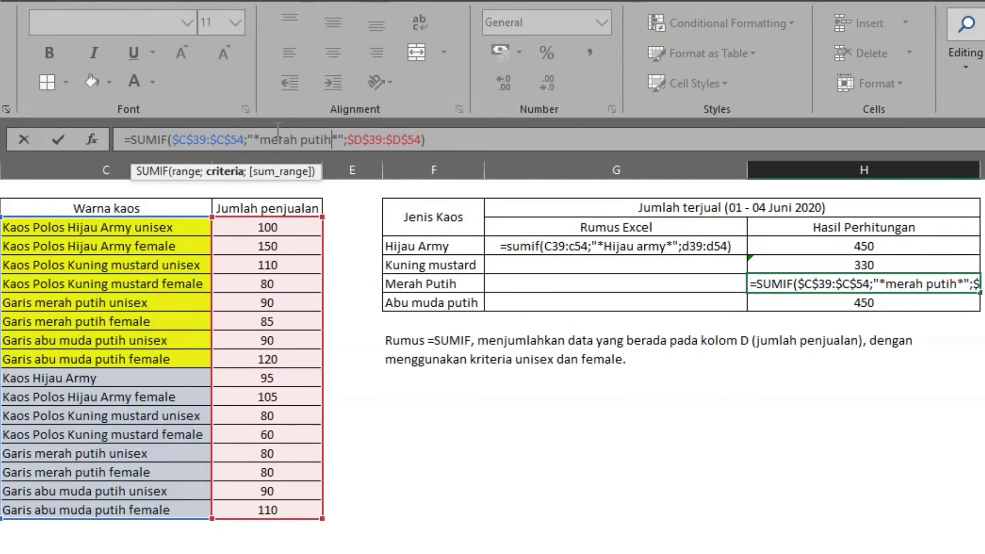
pyautogui.press('Return')
pyautogui.moveTo(320, 139); pyautogui.dragTo(260, 139)
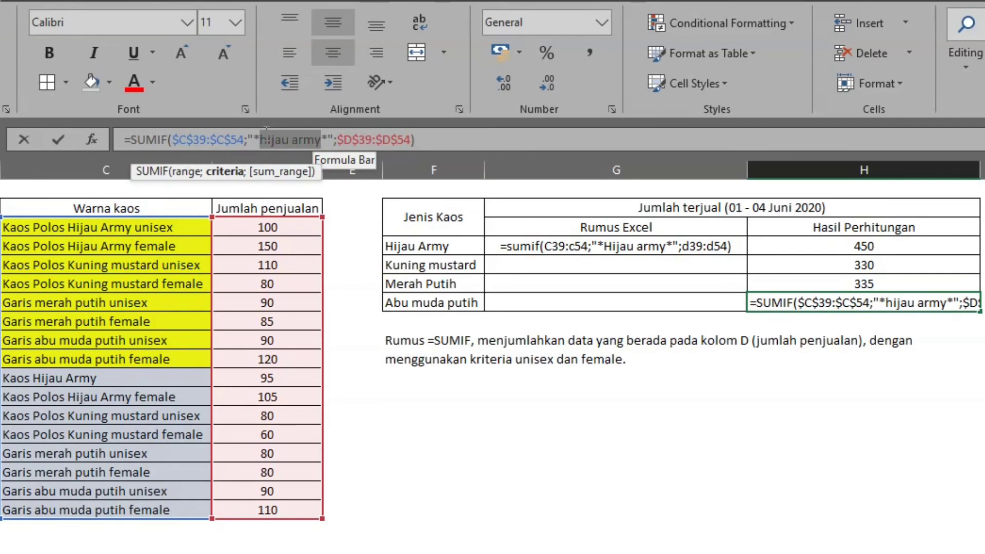
pyautogui.write('abu muda putih')
pyautogui.press('Return')
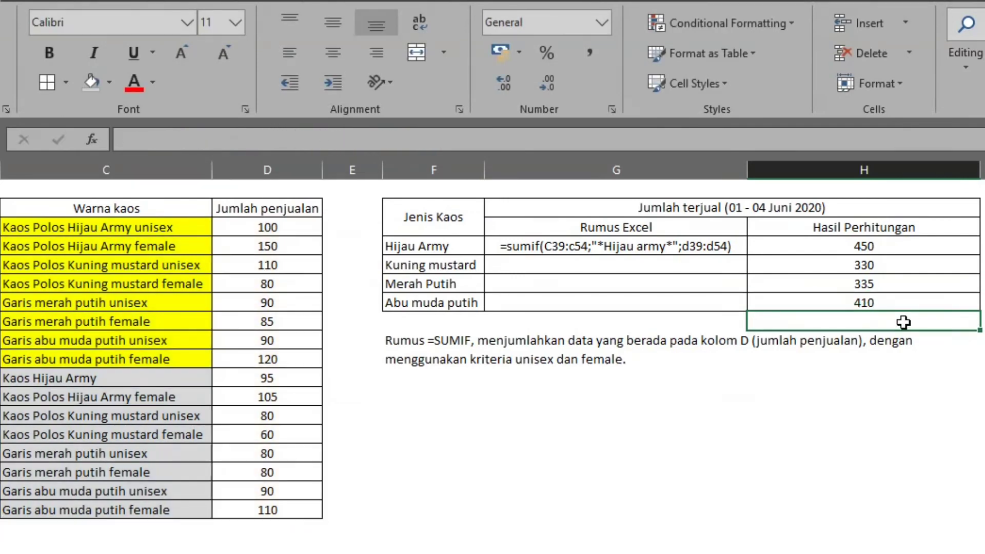
# - Total the four Hasil Perhitungan results in H44 with a SUM of H40:H43
pyautogui.write('=sum(')
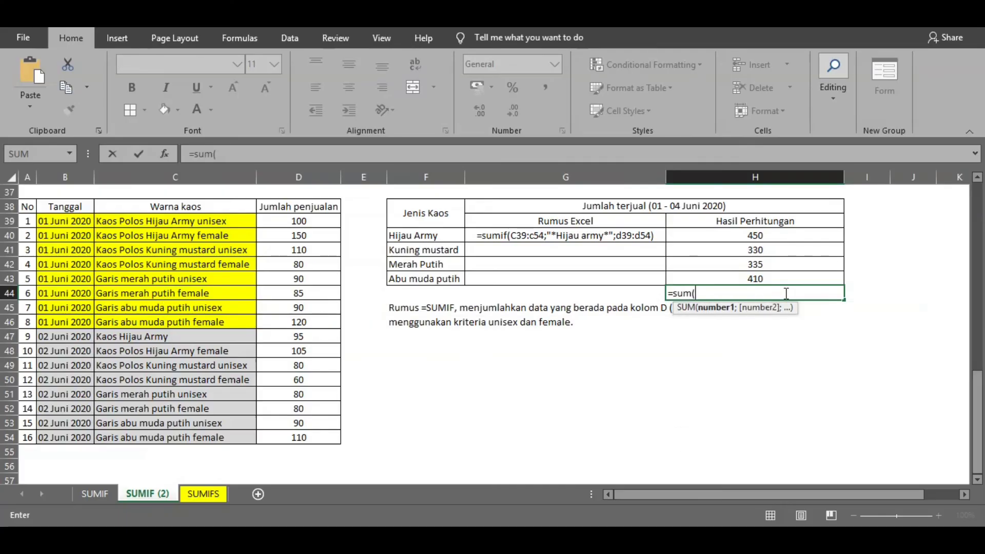
pyautogui.moveTo(757, 235); pyautogui.dragTo(769, 279)
pyautogui.write(')')
pyautogui.press('Return')
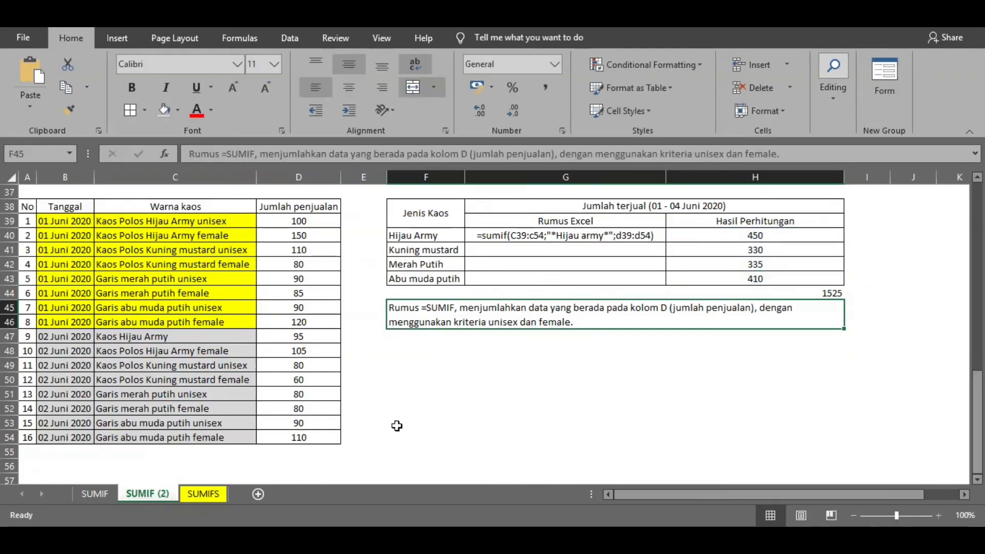
# - Total the Jumlah penjualan column in E54 with =sum(D39:D54) to cross-check the SUMIF results
pyautogui.click(373, 436)
pyautogui.write('=sum')
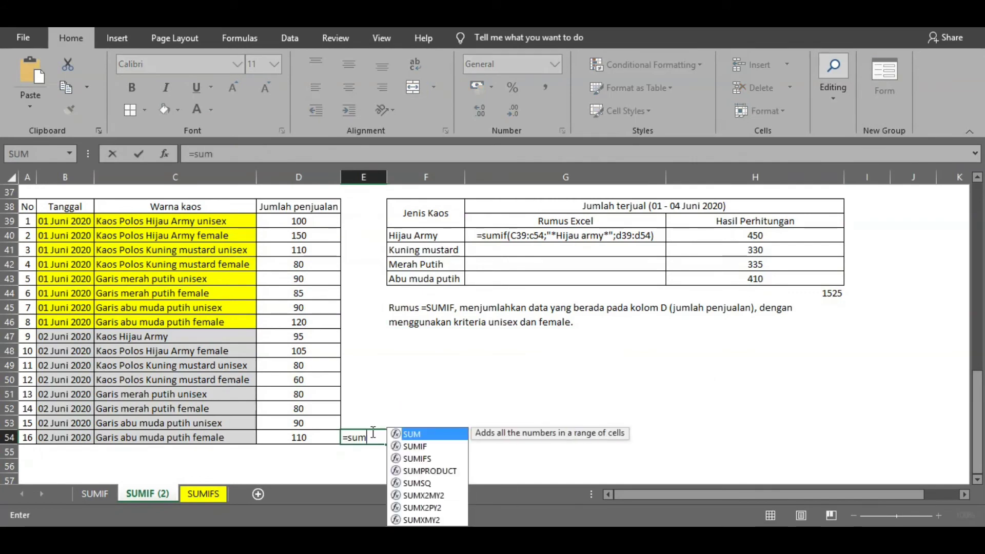
pyautogui.write('(')
pyautogui.moveTo(324, 223); pyautogui.dragTo(326, 435)
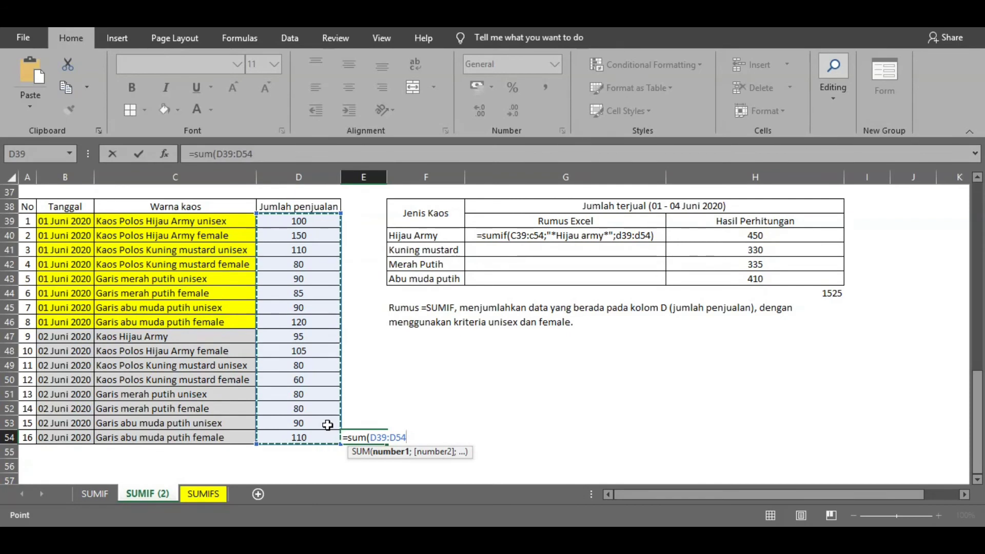
pyautogui.write(')')
pyautogui.press('Return')
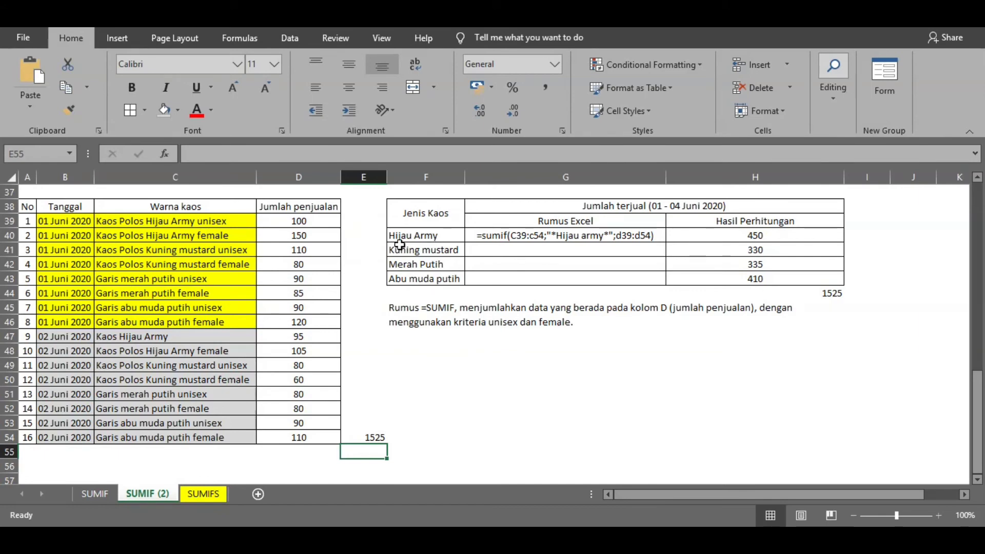
pyautogui.click(136, 222)
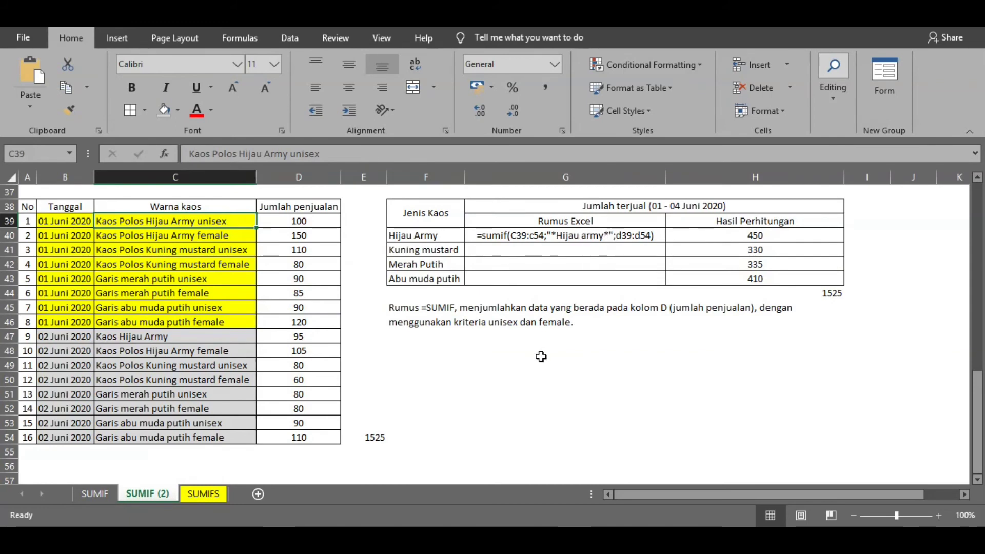
pyautogui.click(518, 353)
pyautogui.click(433, 354)
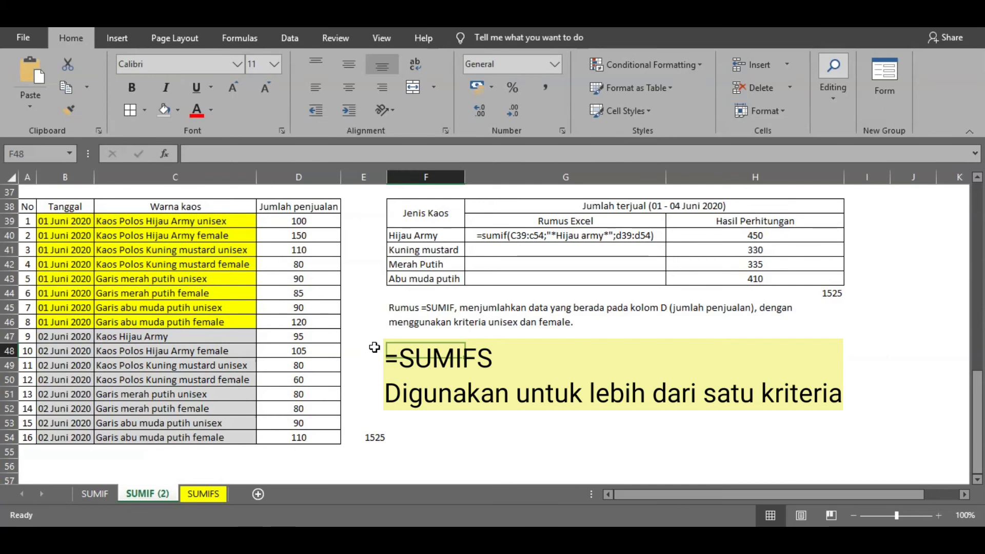
# - Open the SUMIFS sheet and look over the dates and shirt types in its sales table
pyautogui.click(203, 493)
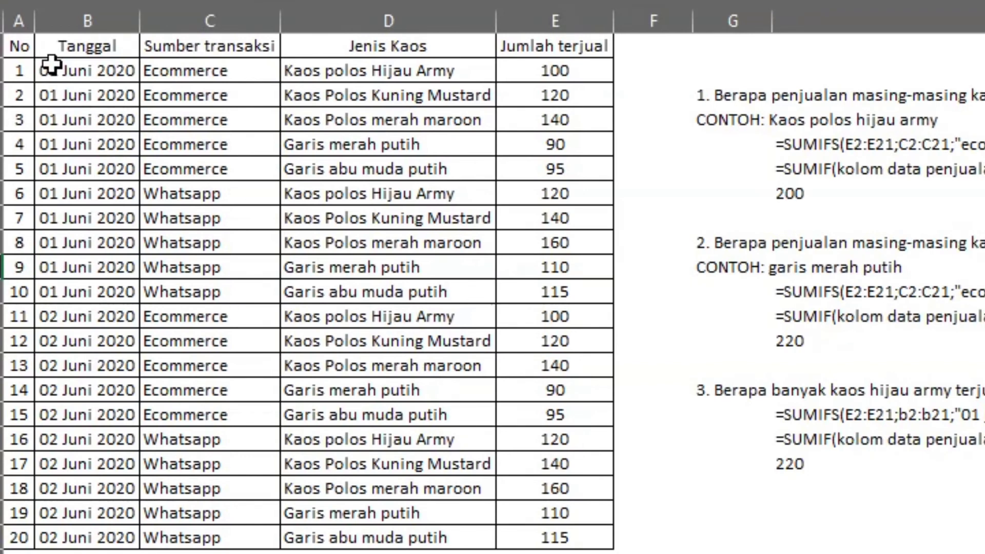
pyautogui.click(52, 68)
pyautogui.click(63, 535)
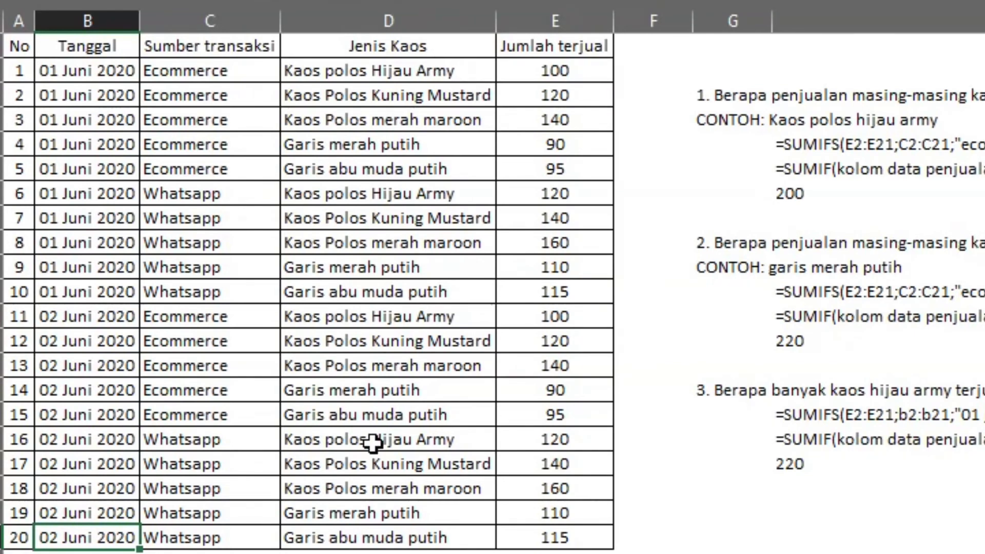
pyautogui.click(372, 536)
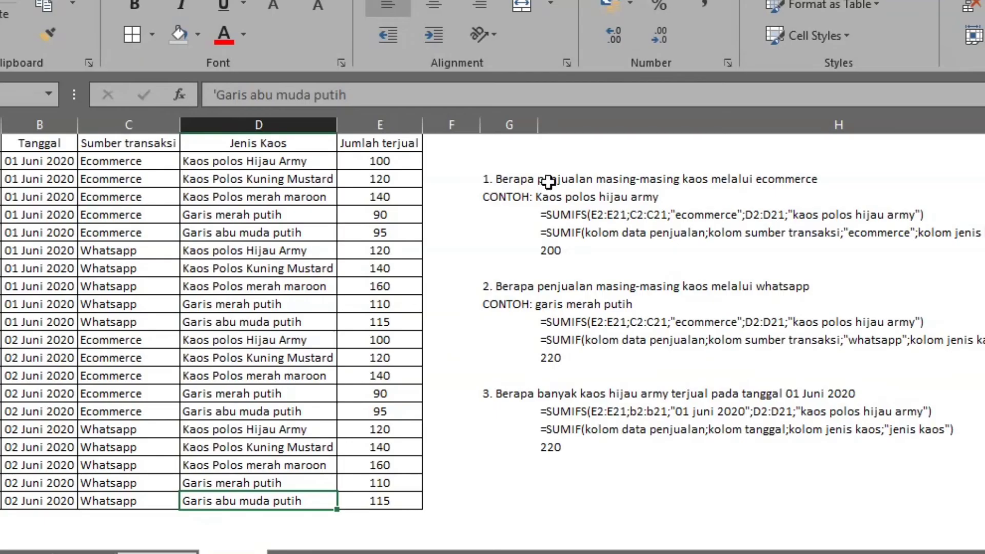
# - Examine the question on sales per shirt through ecommerce and the matching Kaos polos Hijau Army rows in the table
pyautogui.click(750, 95)
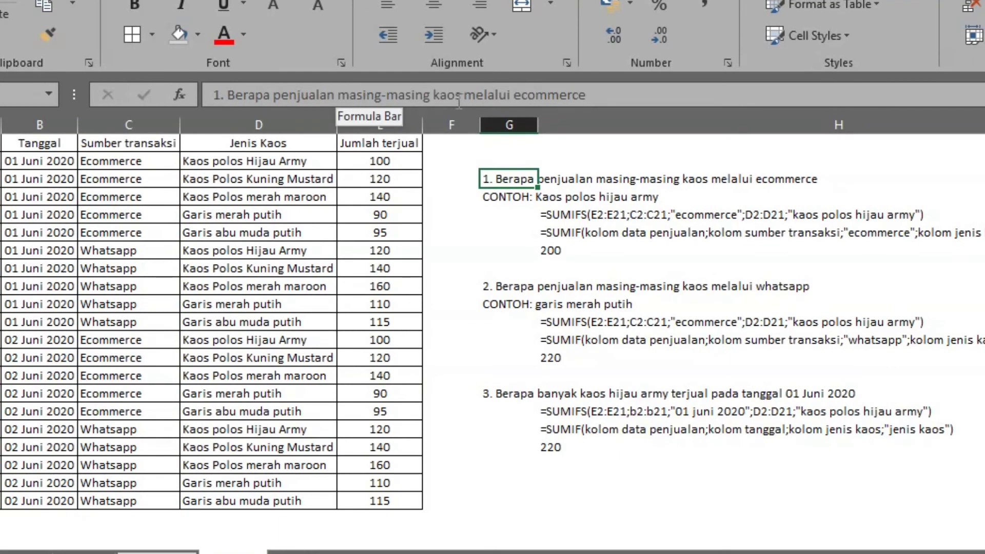
pyautogui.click(609, 480)
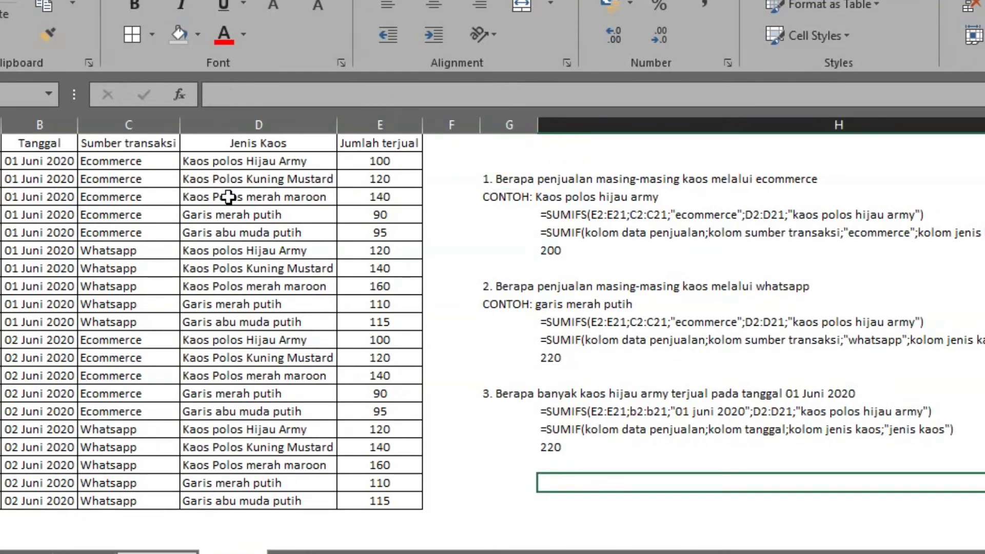
pyautogui.moveTo(122, 158); pyautogui.dragTo(139, 500)
pyautogui.click(272, 196)
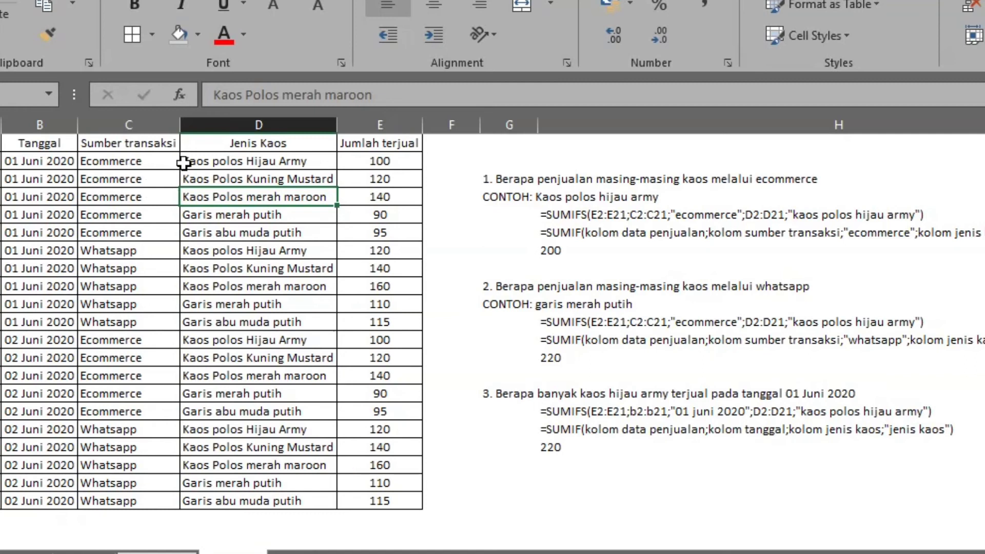
pyautogui.click(135, 162)
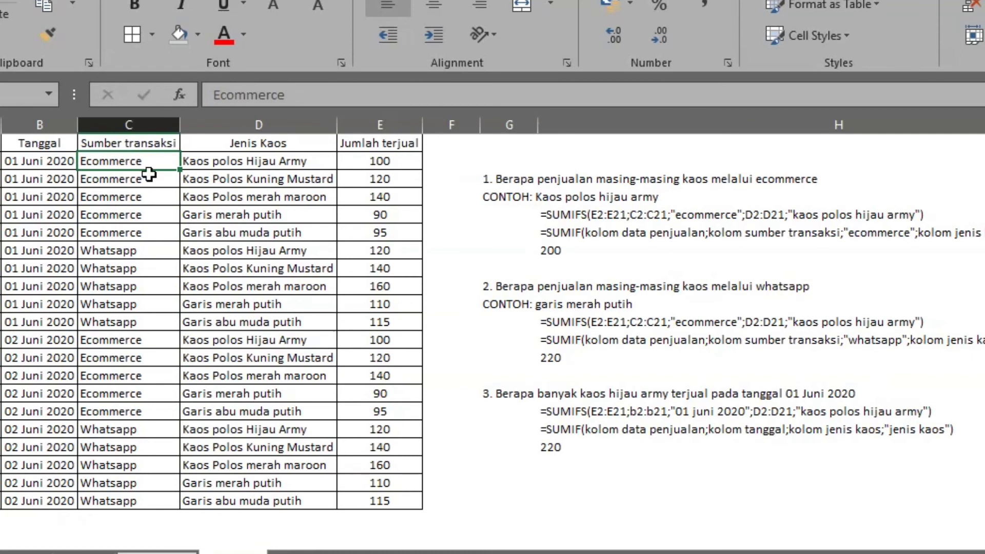
pyautogui.click(233, 161)
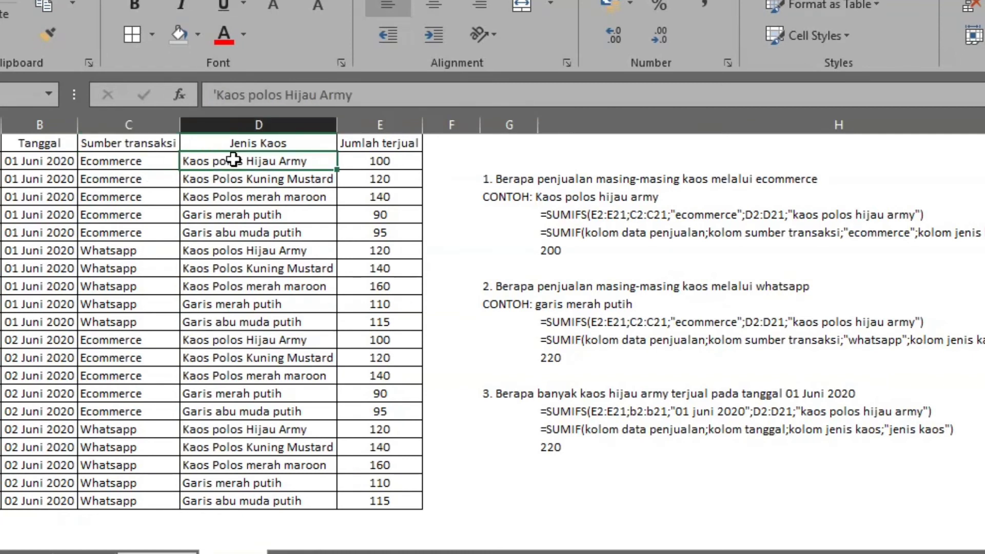
pyautogui.click(379, 162)
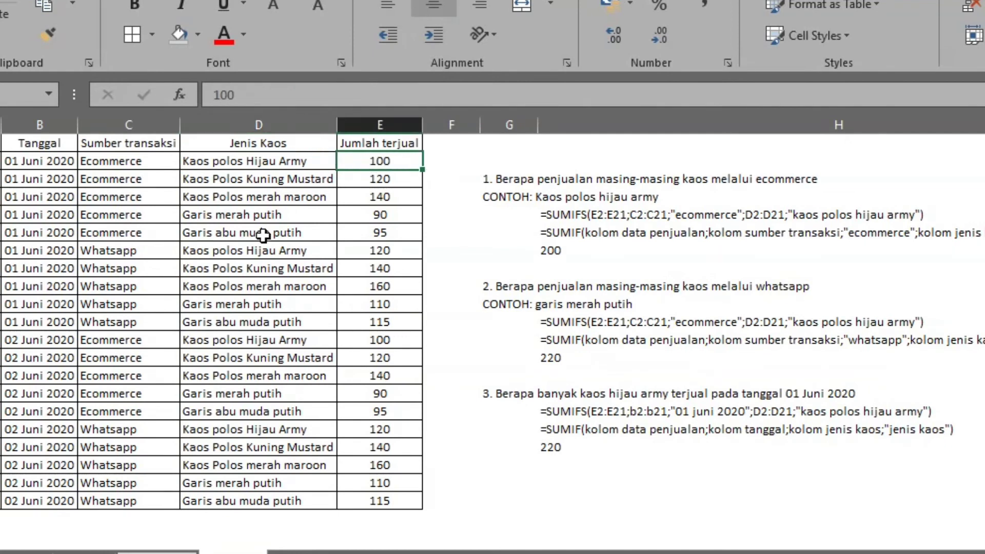
pyautogui.click(223, 340)
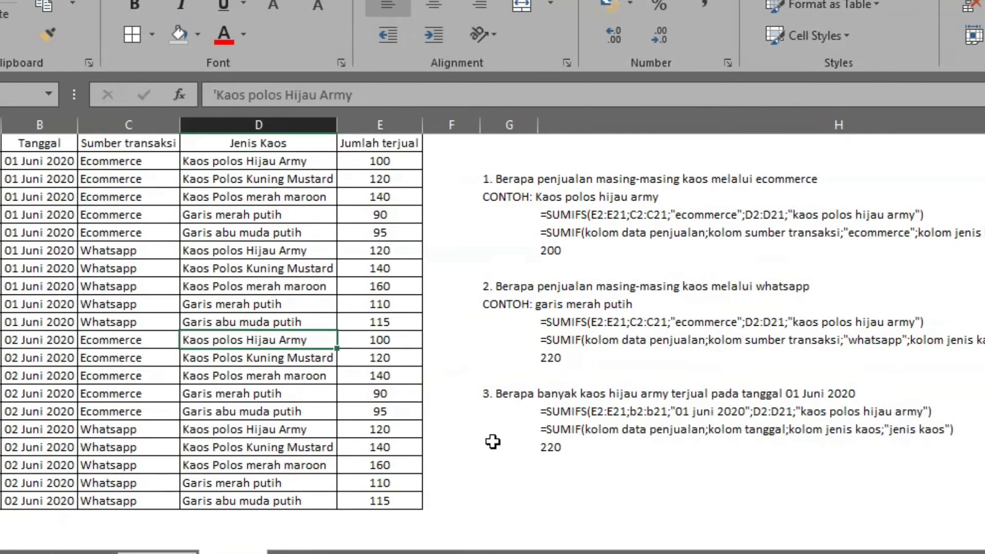
pyautogui.click(396, 341)
# - Add the ecommerce sales of Kaos polos Hijau Army manually in G20 with =E2+E12, and clear the cell
pyautogui.click(507, 482)
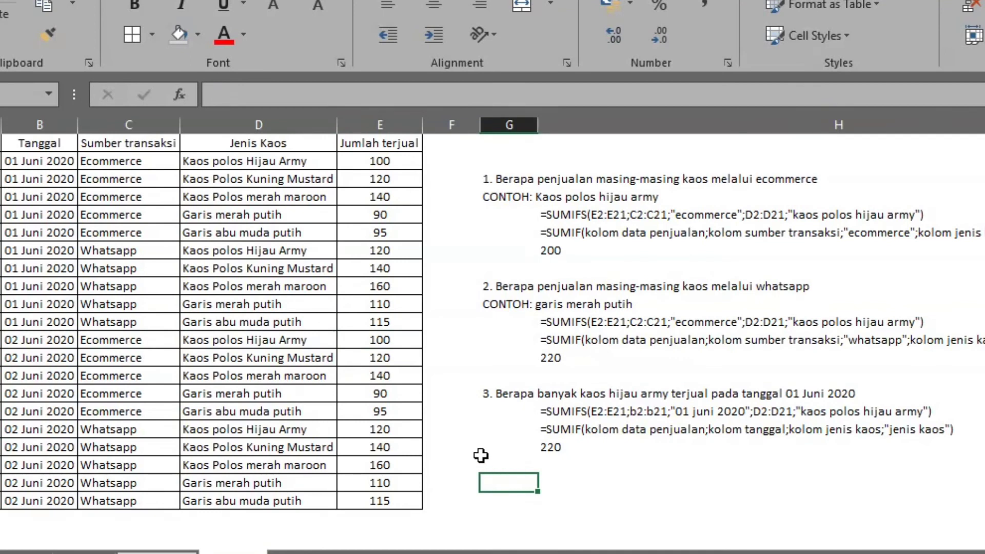
pyautogui.write('=')
pyautogui.click(391, 161)
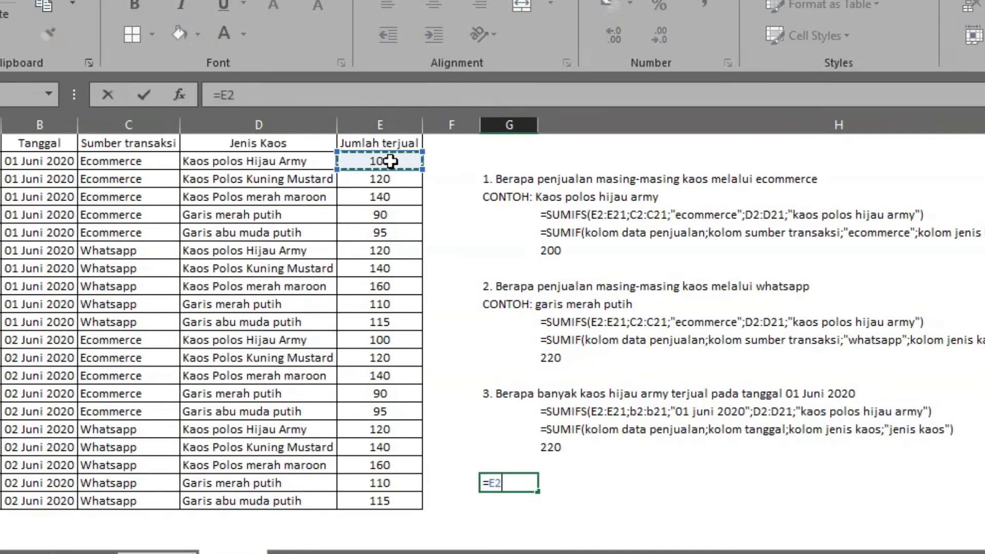
pyautogui.write('+')
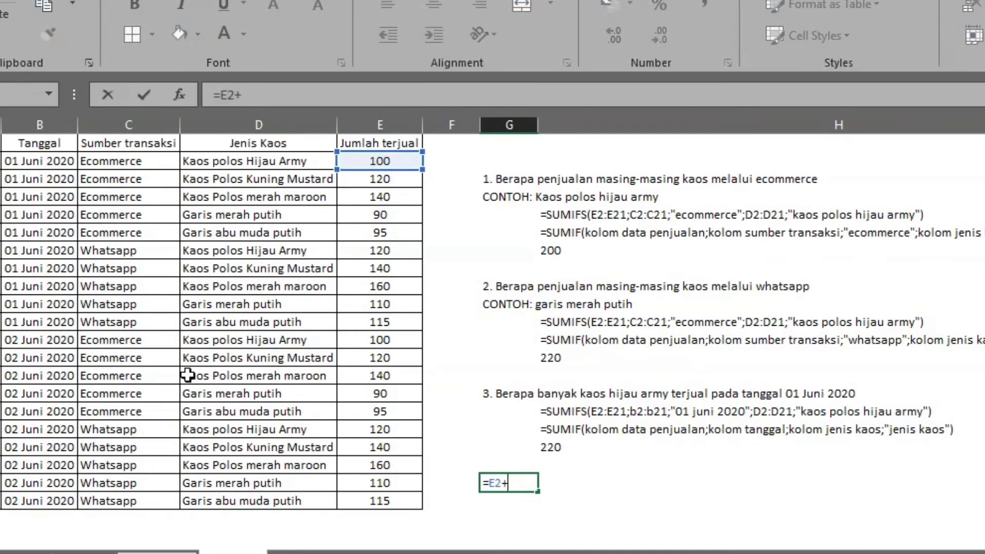
pyautogui.click(386, 341)
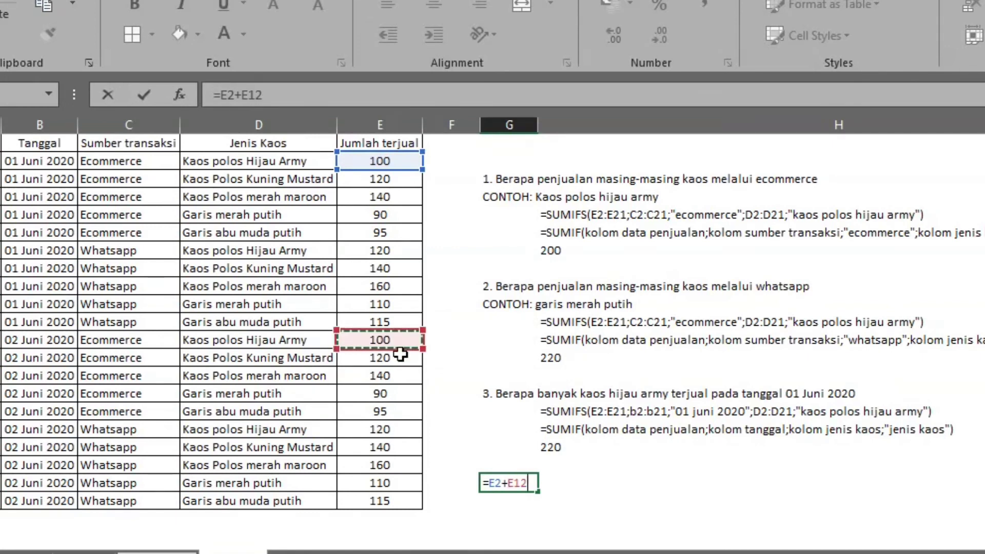
pyautogui.press('Return')
pyautogui.click(517, 484)
pyautogui.press('Delete')
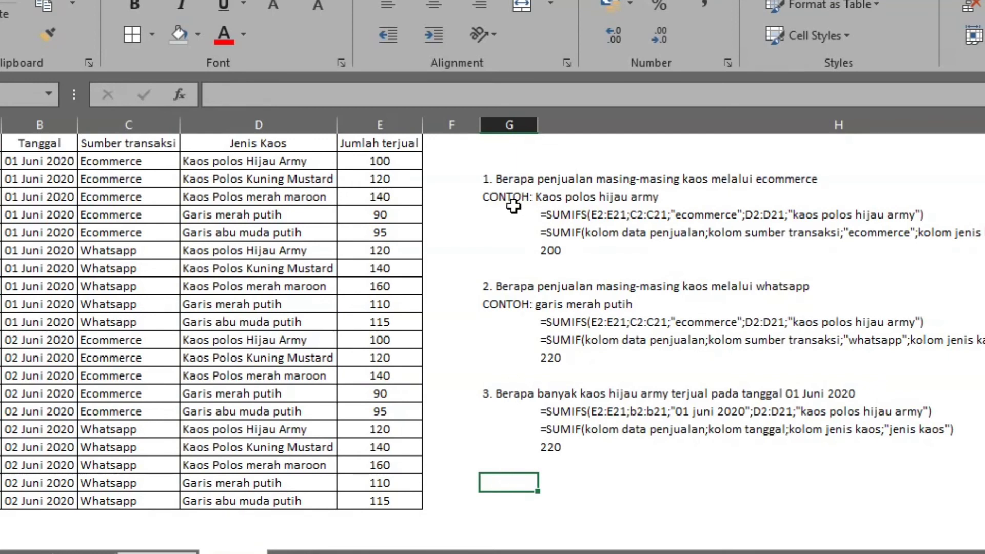
# - Enter the heading "1. Berapa penjualan masing-masing kaos" in G20 below the third example
pyautogui.scroll(-1, 520, 457)
pyautogui.scroll(1, 507, 462)
pyautogui.write('1. Berapa penjualan masing-masing kaos')
pyautogui.press('BackSpace')
pyautogui.write('os')
pyautogui.press('Return')
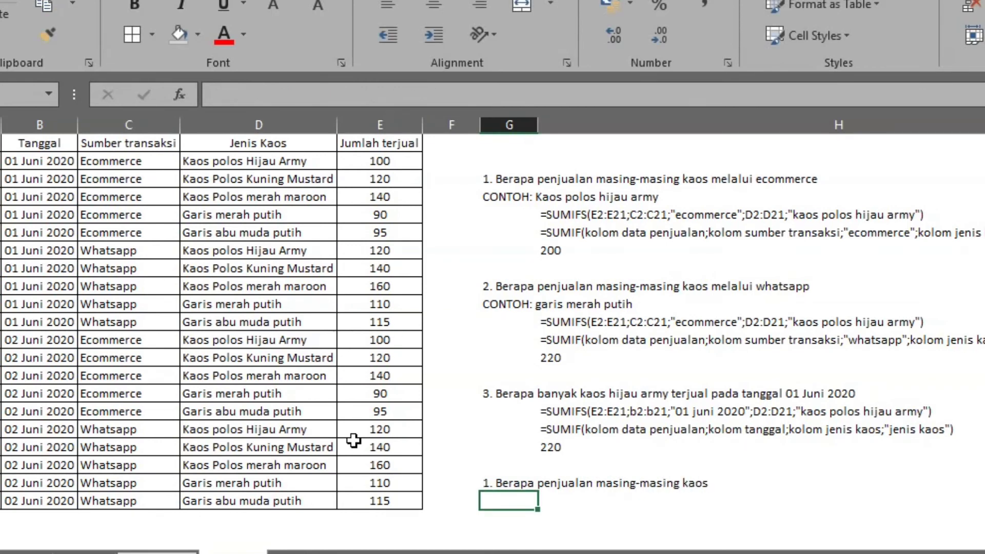
# - Examine the ecommerce question, its Kaos polos hijau army example, and the SUMIFS formula and result given for it
pyautogui.write('2')
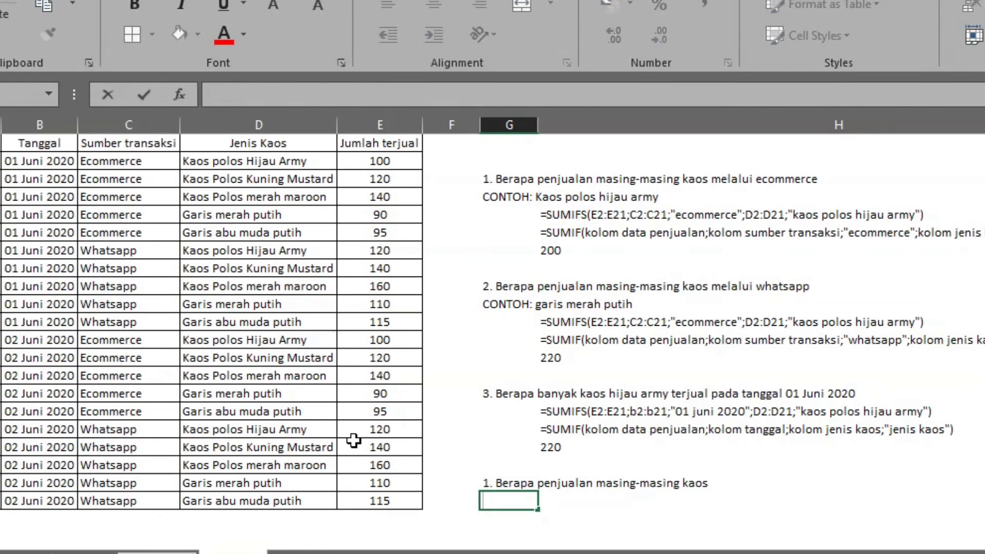
pyautogui.click(593, 182)
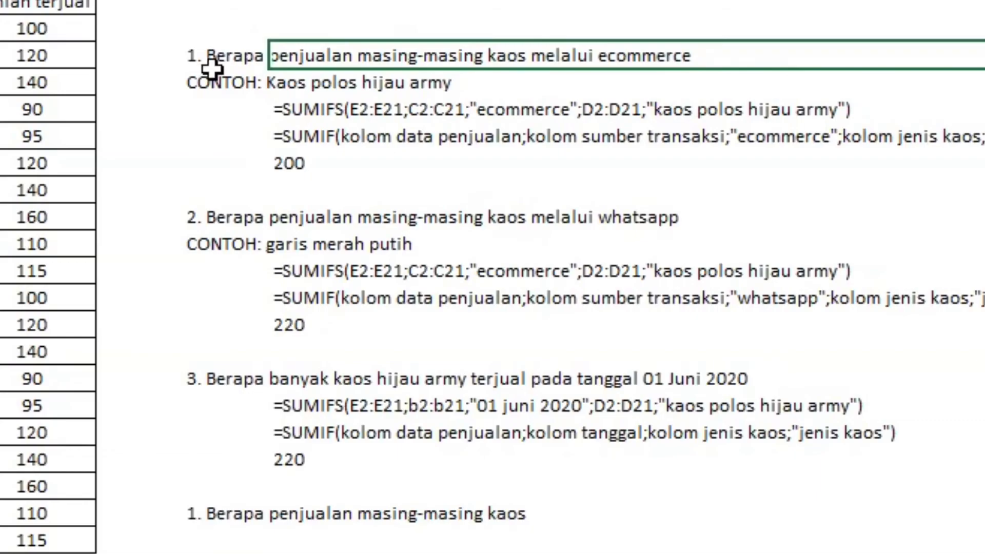
pyautogui.click(254, 84)
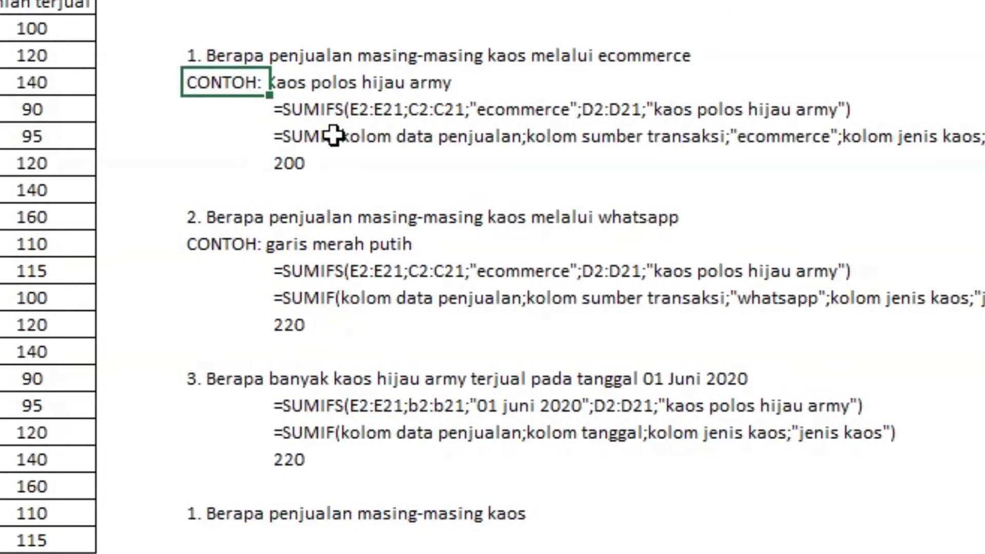
pyautogui.click(330, 113)
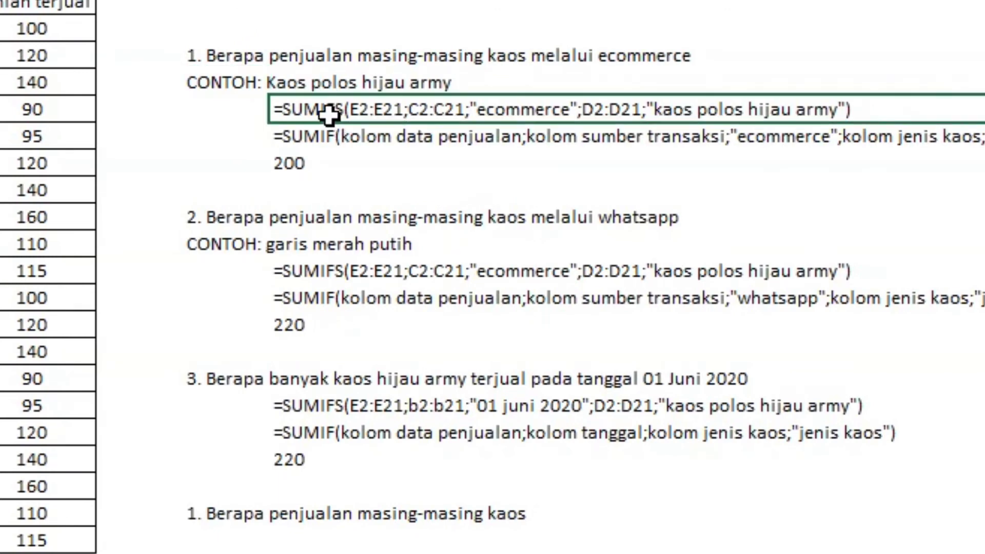
pyautogui.click(326, 169)
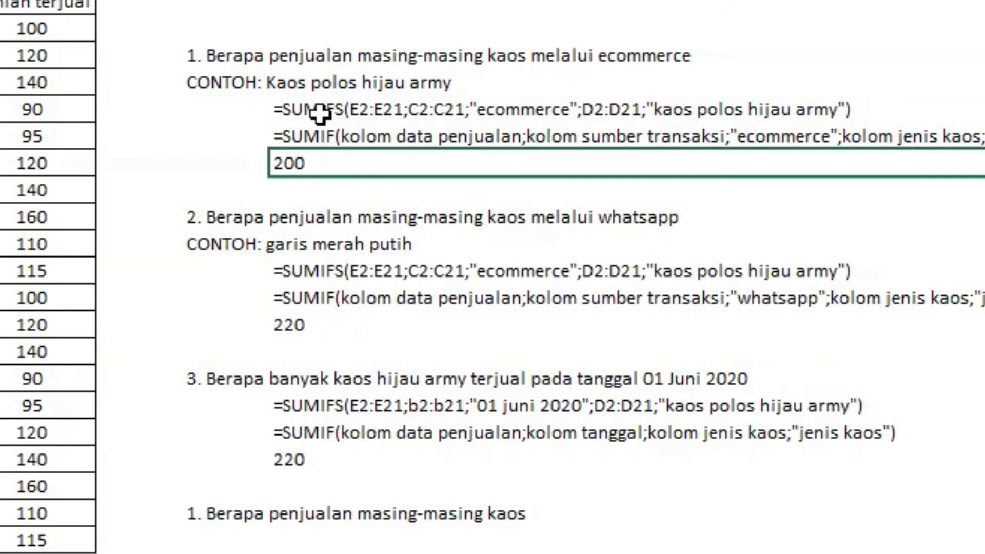
pyautogui.click(349, 109)
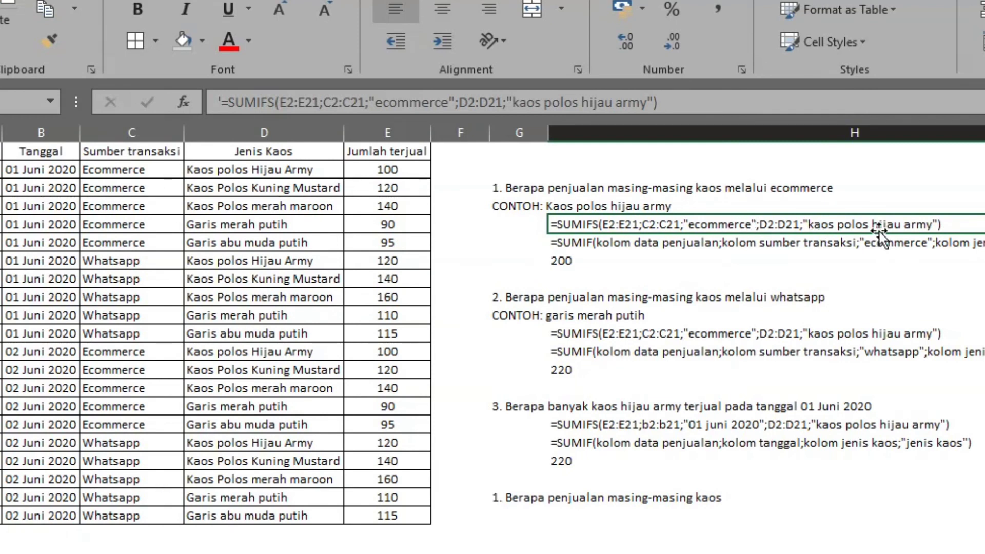
# - Start a SUMIFS formula in H7 that sums E2:E21 with the first criterion C2:C21 equal to "ecommerce"
pyautogui.click(626, 244)
pyautogui.click(616, 260)
pyautogui.write('=')
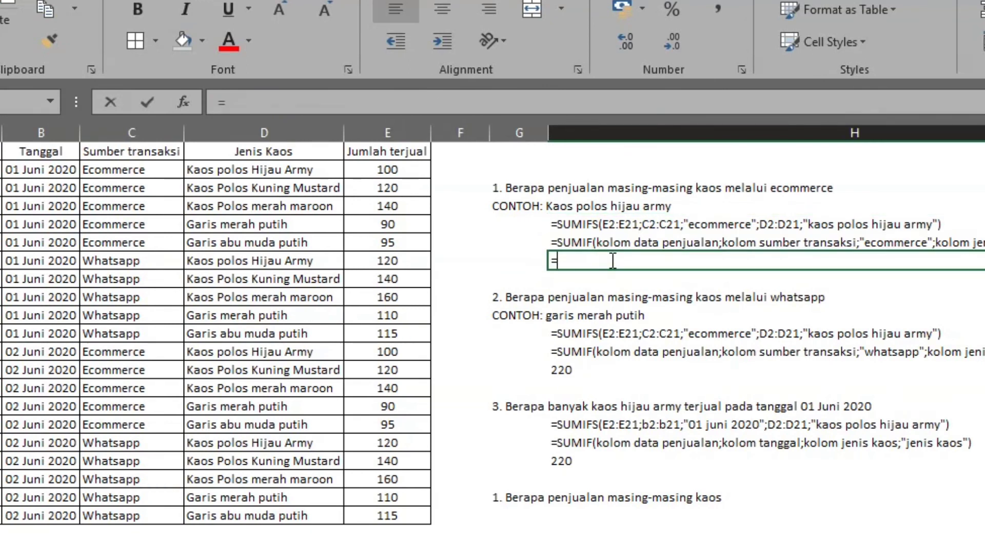
pyautogui.write('sum(')
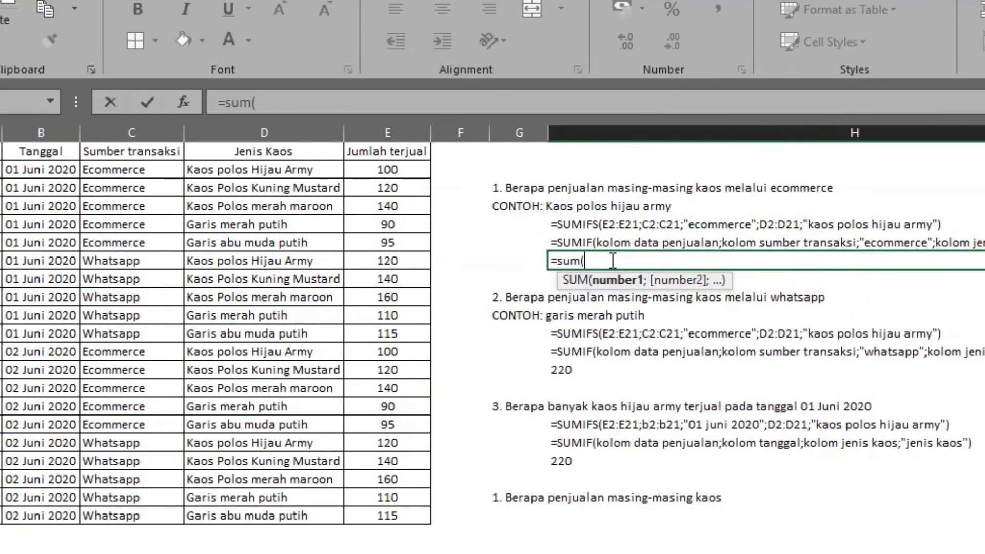
pyautogui.press('BackSpace')
pyautogui.write('if')
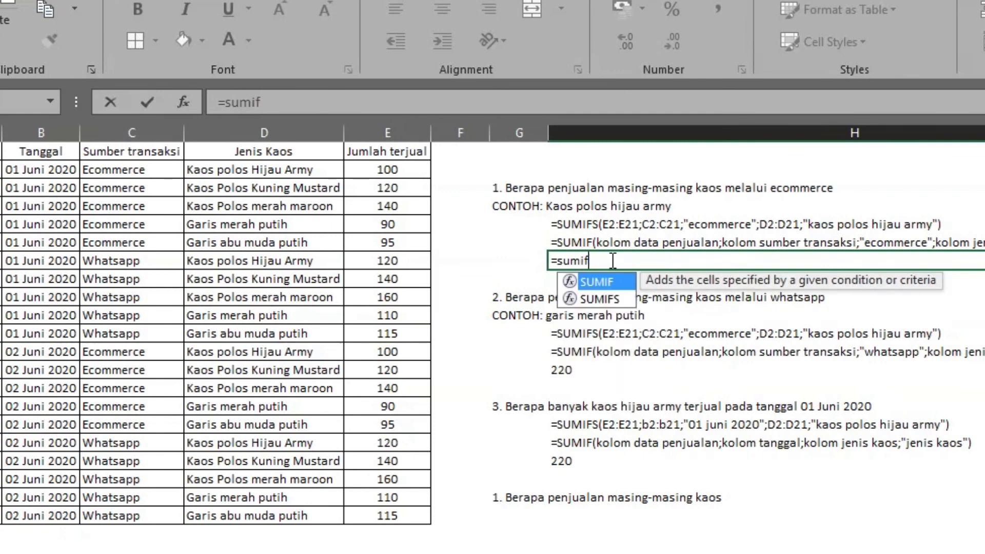
pyautogui.write('s(')
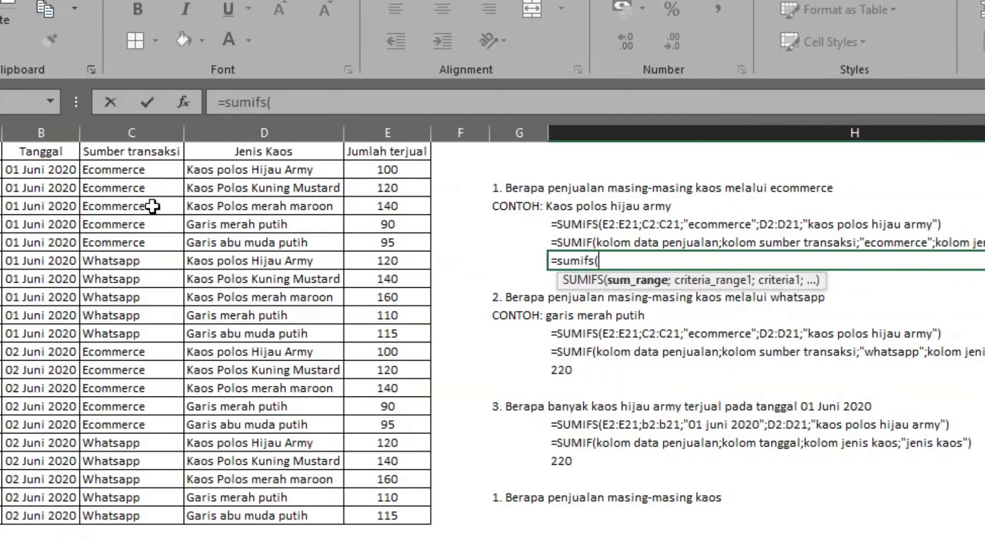
pyautogui.moveTo(382, 169); pyautogui.dragTo(392, 522)
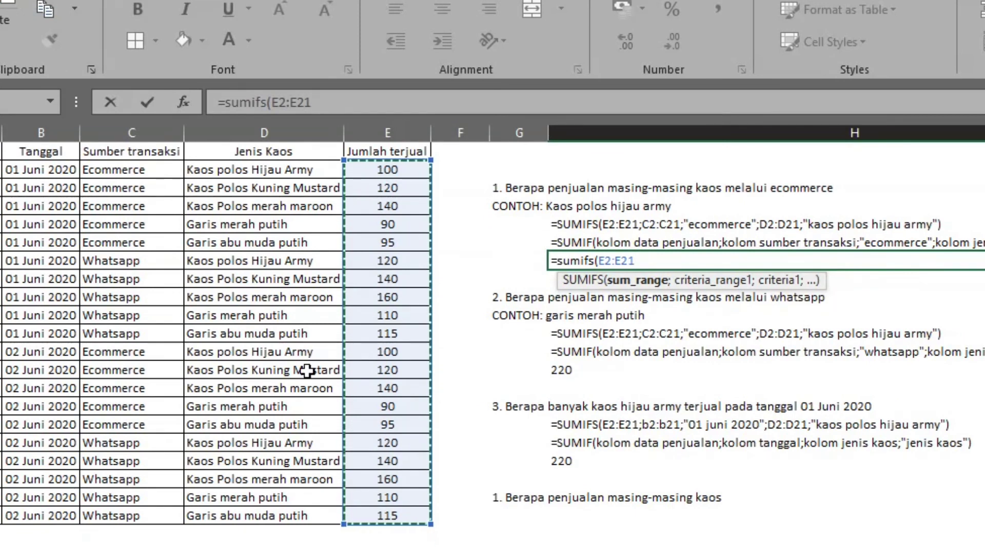
pyautogui.write(';')
pyautogui.moveTo(130, 172); pyautogui.dragTo(158, 508)
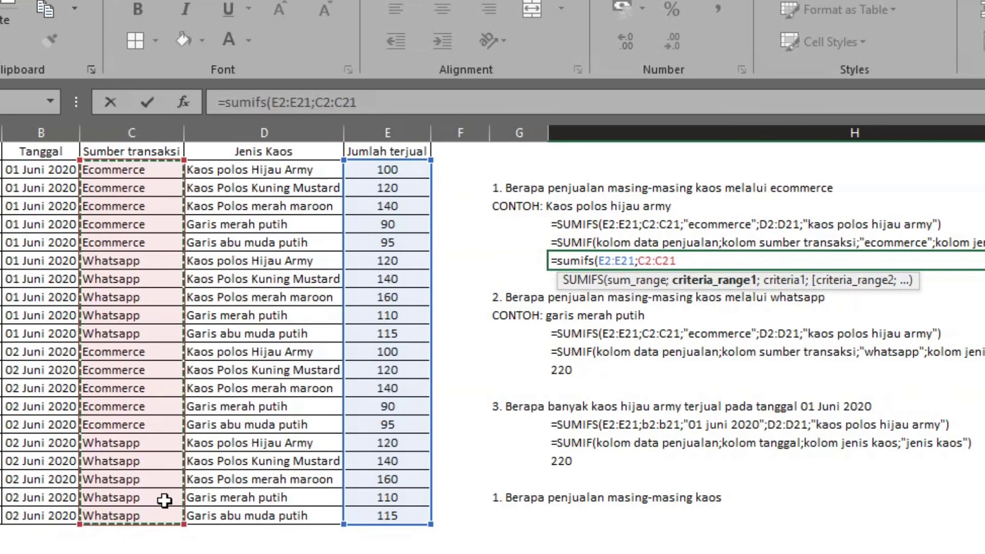
pyautogui.write(';"ecommerce";')
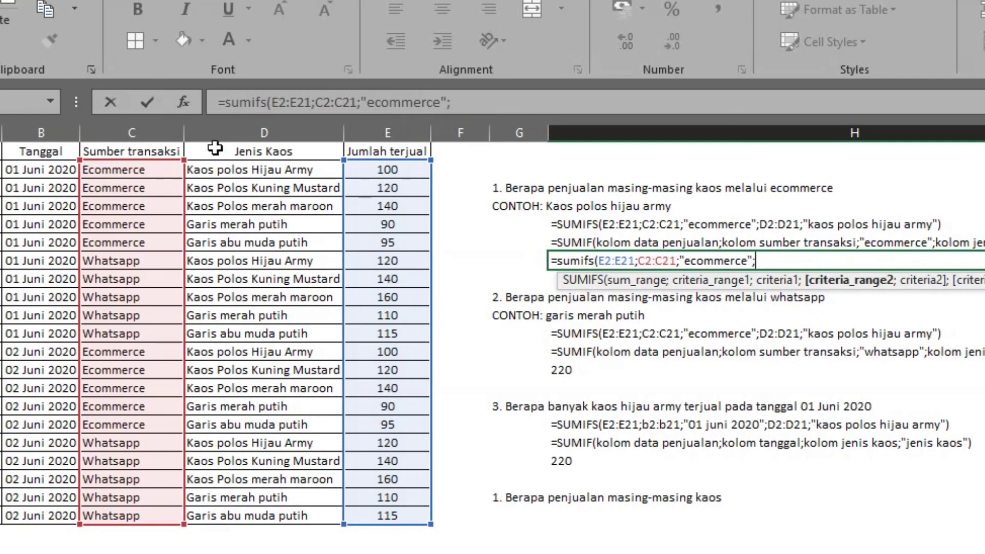
# - Complete the H7 formula with the second criterion, D2:D21 equal to "kaos polos hijau army"
pyautogui.moveTo(251, 172); pyautogui.dragTo(286, 515)
pyautogui.write(';')
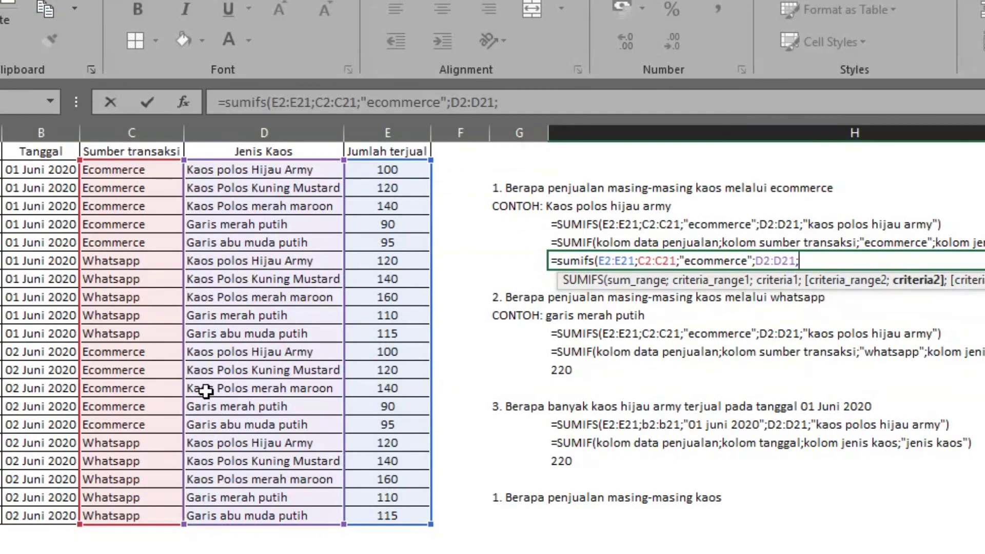
pyautogui.write('"kaos polos hijau army')
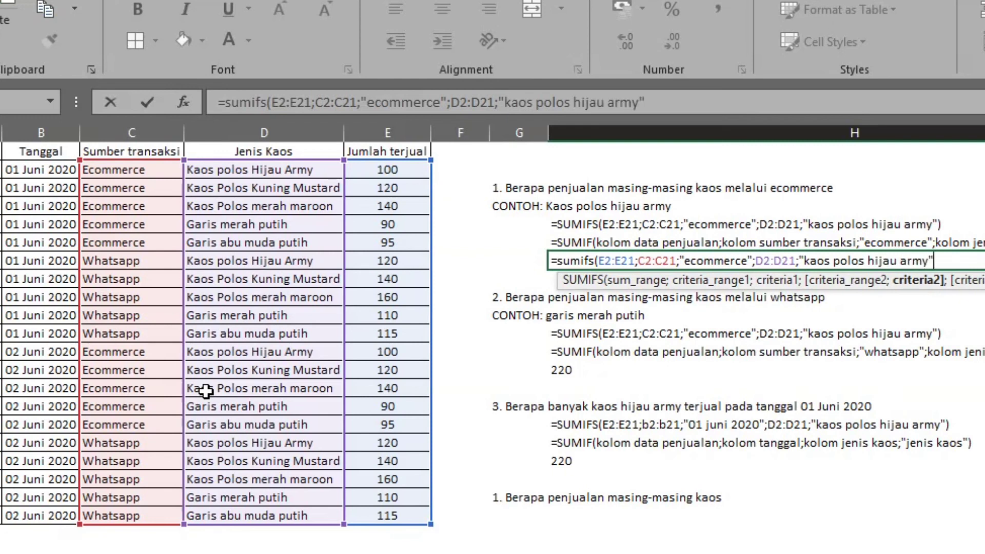
pyautogui.press('Return')
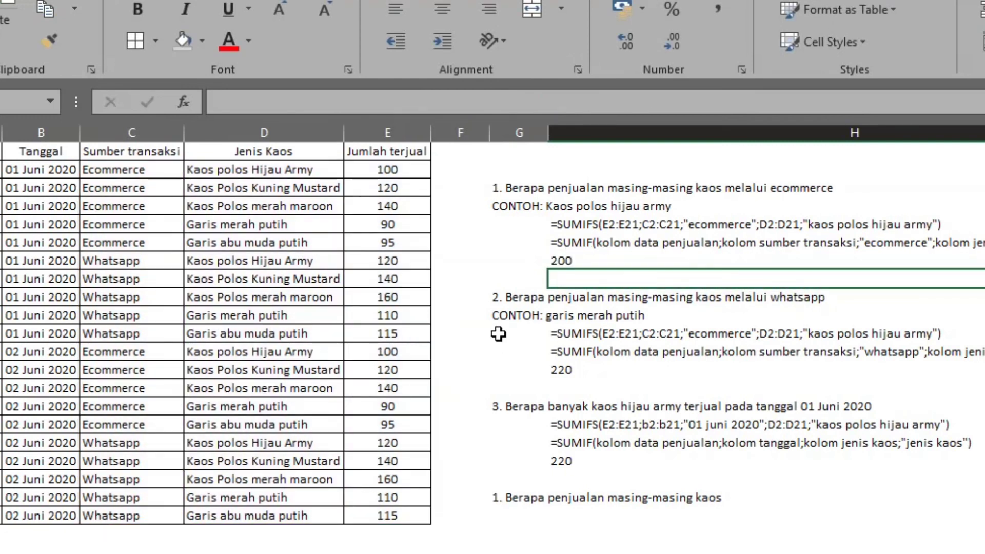
pyautogui.scroll(-1, 418, 279)
pyautogui.scroll(1, 392, 175)
pyautogui.click(388, 173)
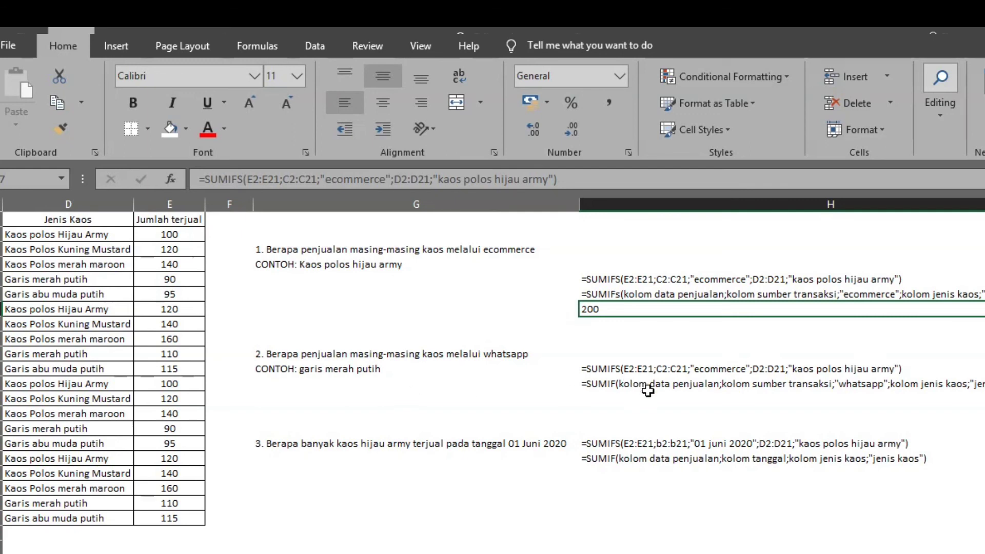
# - Start a SUMIFS formula in H13 for the second question, summing E2:E21 where C2:C21 equals "whatsapp"
pyautogui.click(614, 395)
pyautogui.write('=')
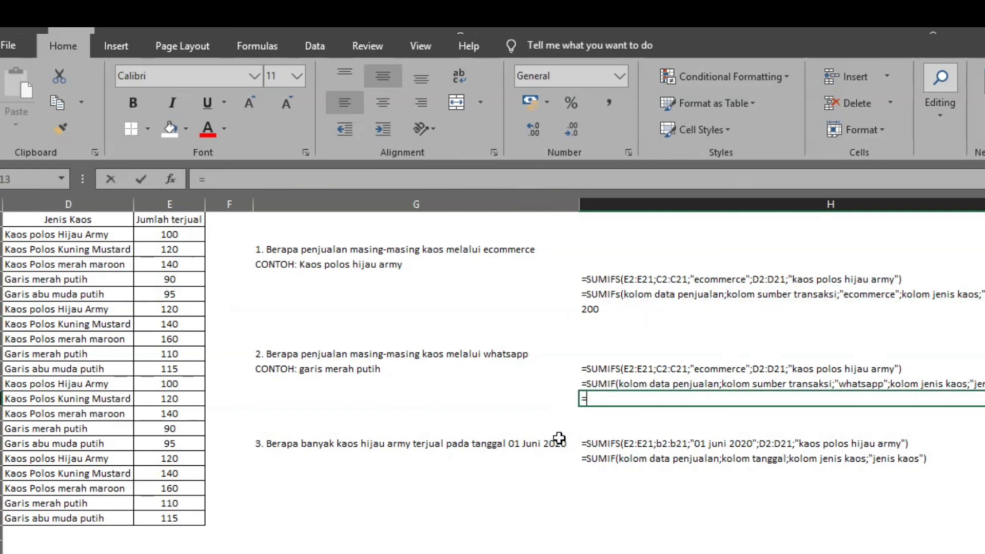
pyautogui.write('sumifs(')
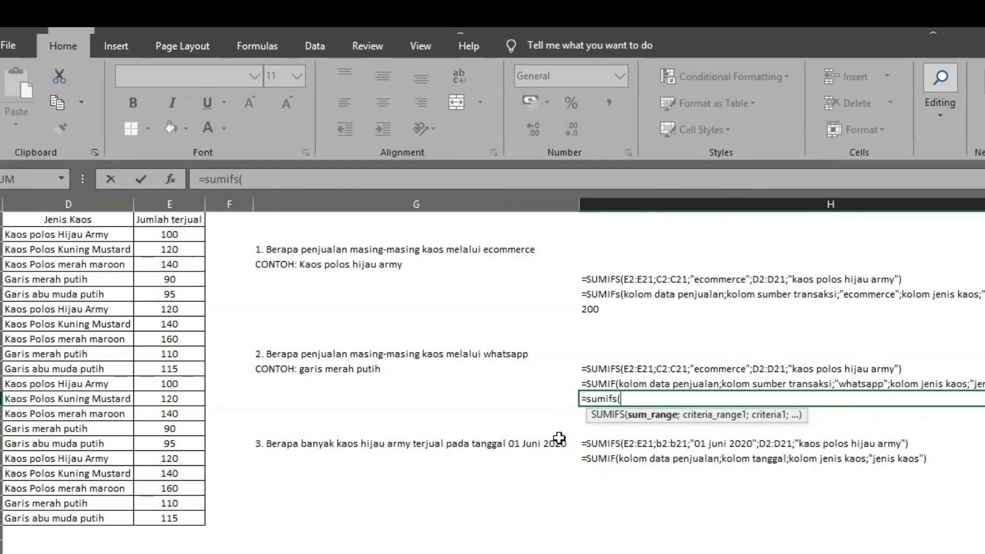
pyautogui.hscroll(-3, 461, 359)
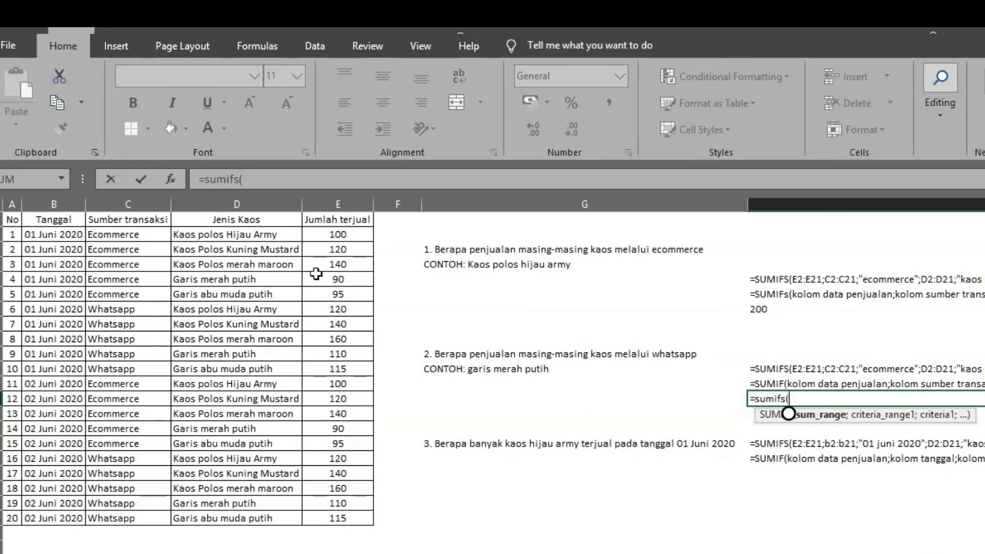
pyautogui.moveTo(321, 234); pyautogui.dragTo(345, 513)
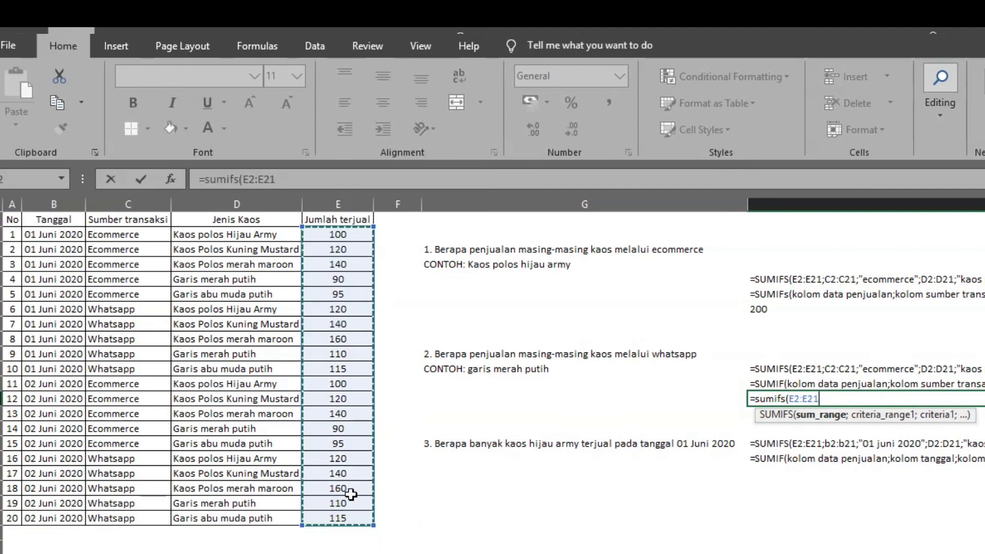
pyautogui.write(';')
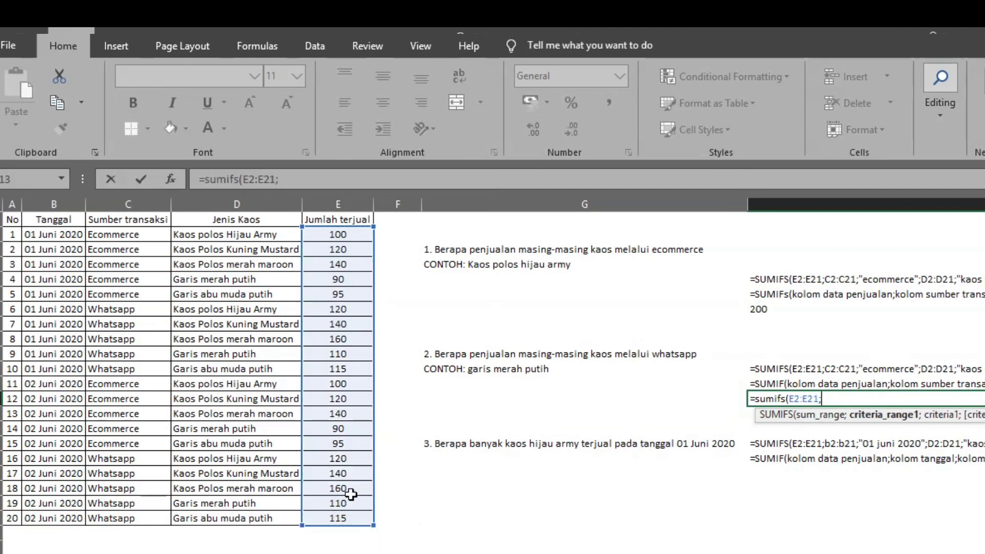
pyautogui.moveTo(126, 234); pyautogui.dragTo(113, 509)
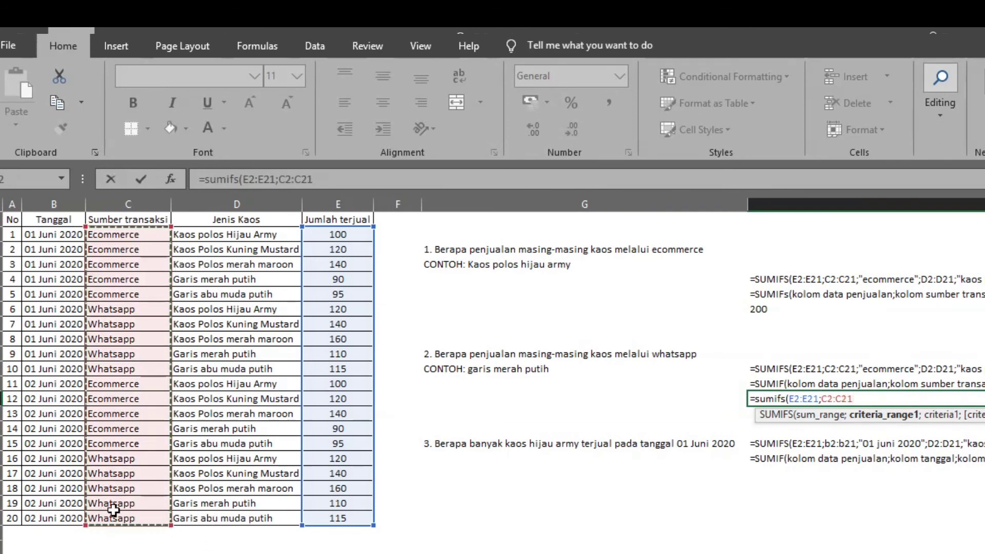
pyautogui.write(';"')
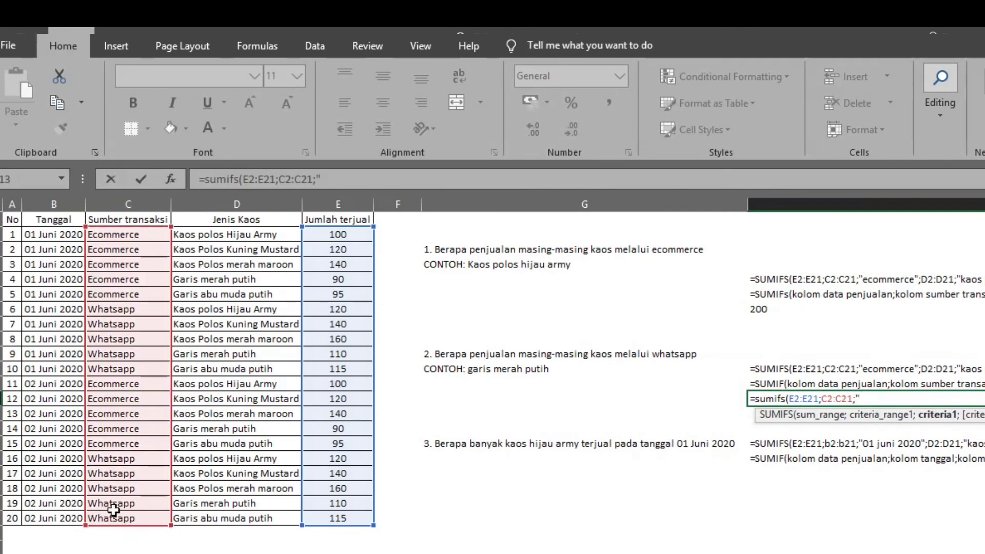
pyautogui.write('whata')
pyautogui.write('app";')
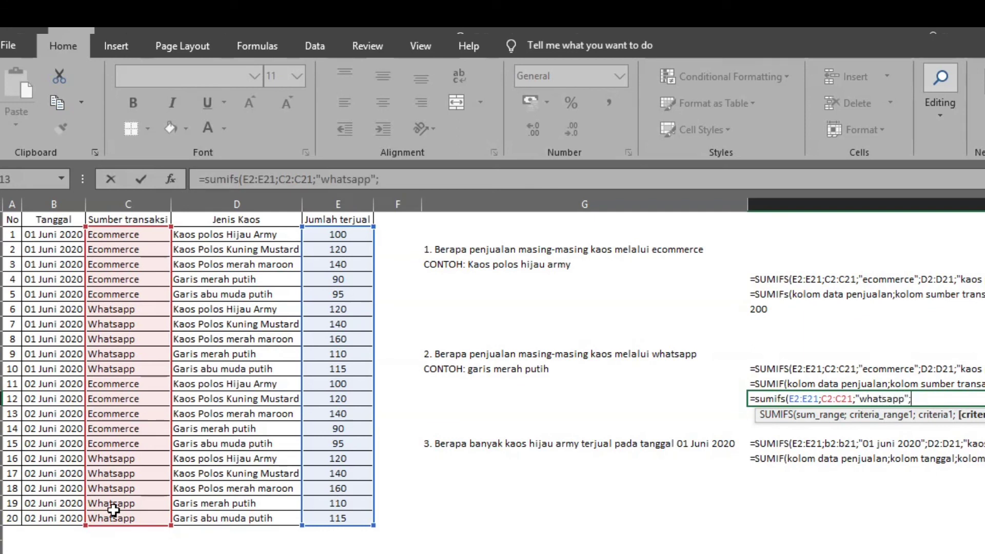
# - Complete the H13 formula with D2:D21 equal to "garis merah putih", and check the two matching Whatsapp sales in E10 and E20
pyautogui.moveTo(184, 234); pyautogui.dragTo(209, 529)
pyautogui.write(';')
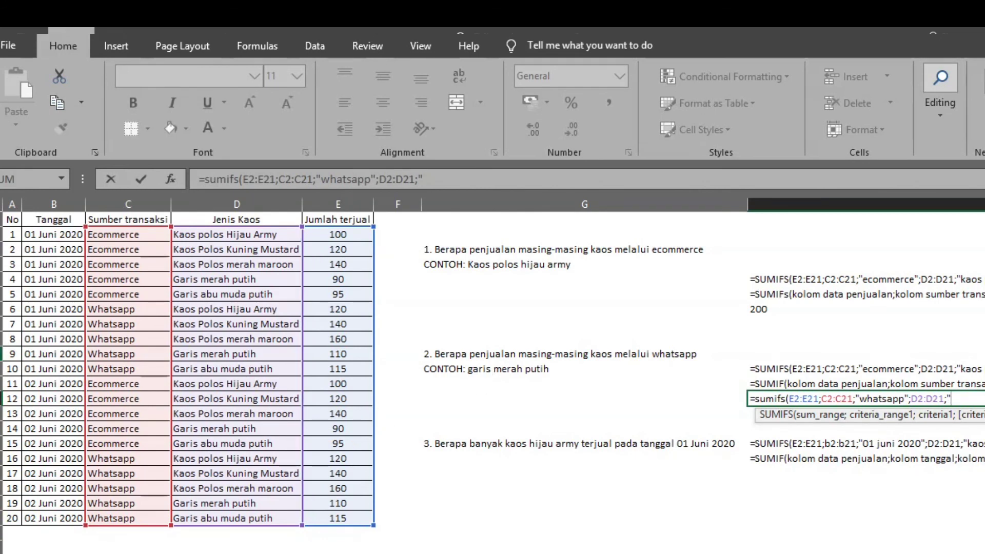
pyautogui.write('merah p')
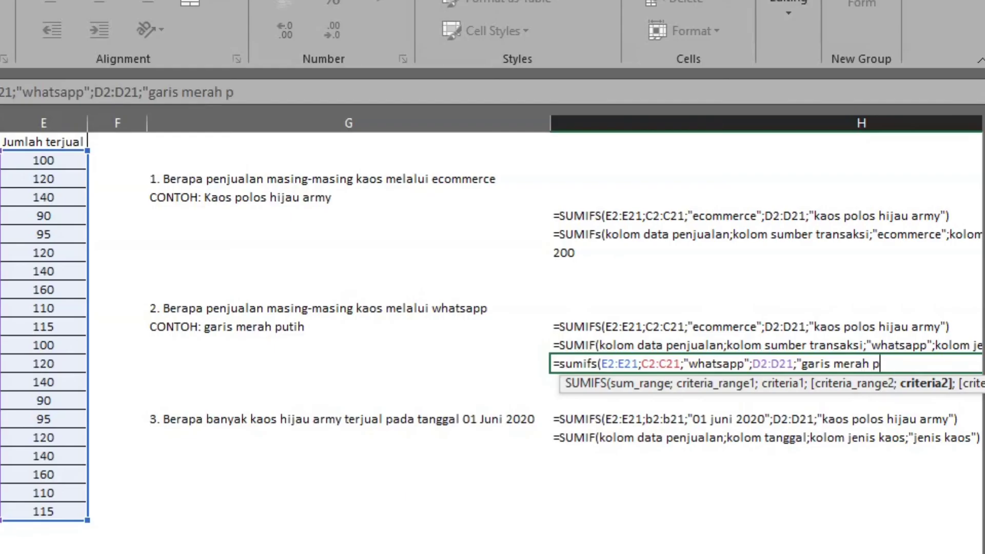
pyautogui.write('utih")')
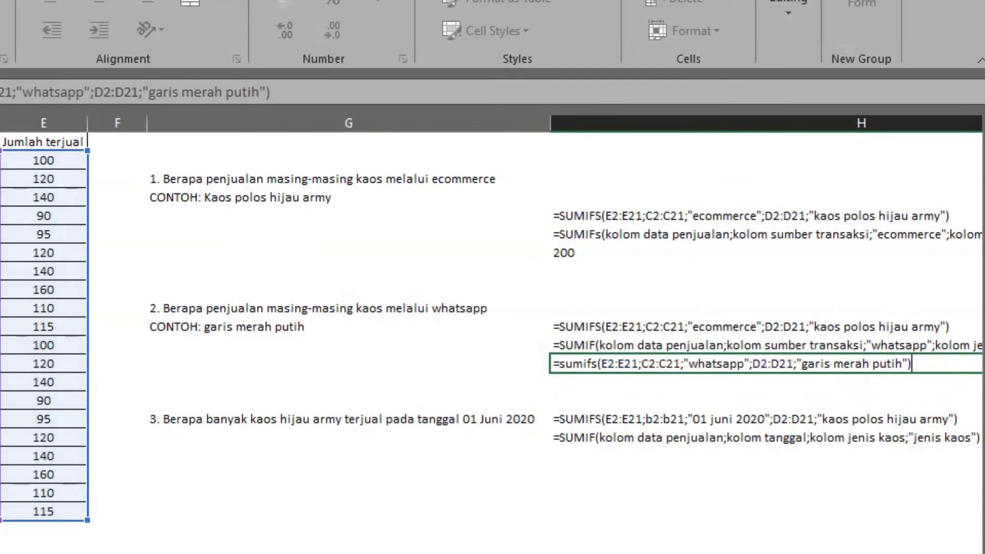
pyautogui.press('Return')
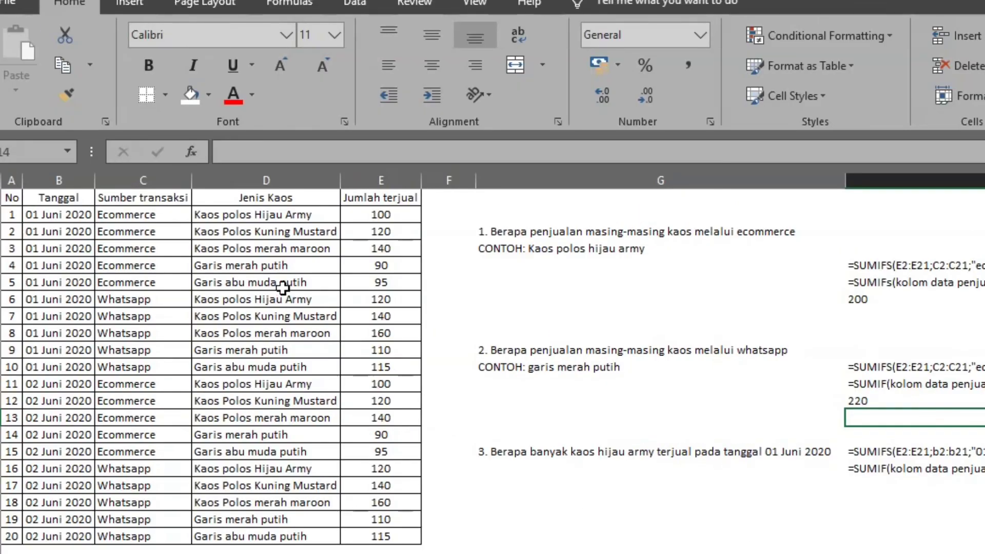
pyautogui.click(353, 349)
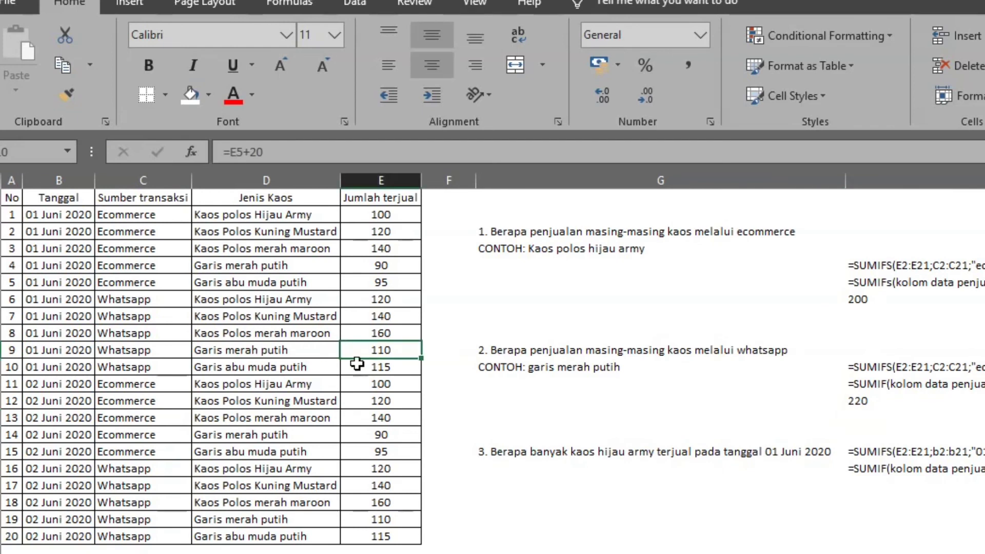
pyautogui.click(394, 520)
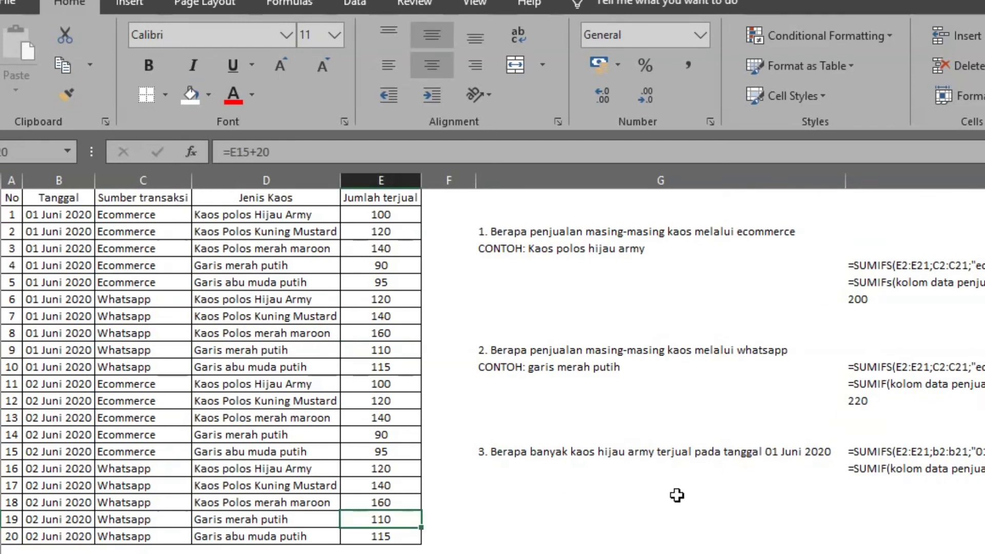
# - Work out the third question's expected total with a temporary formula =E2+E7 in G19, and clear the cell again
pyautogui.click(687, 483)
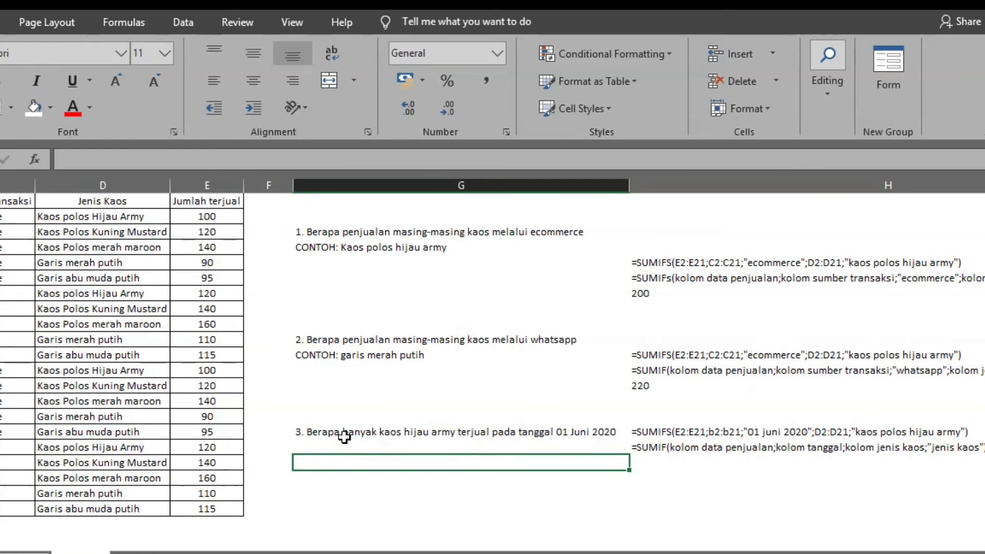
pyautogui.click(356, 476)
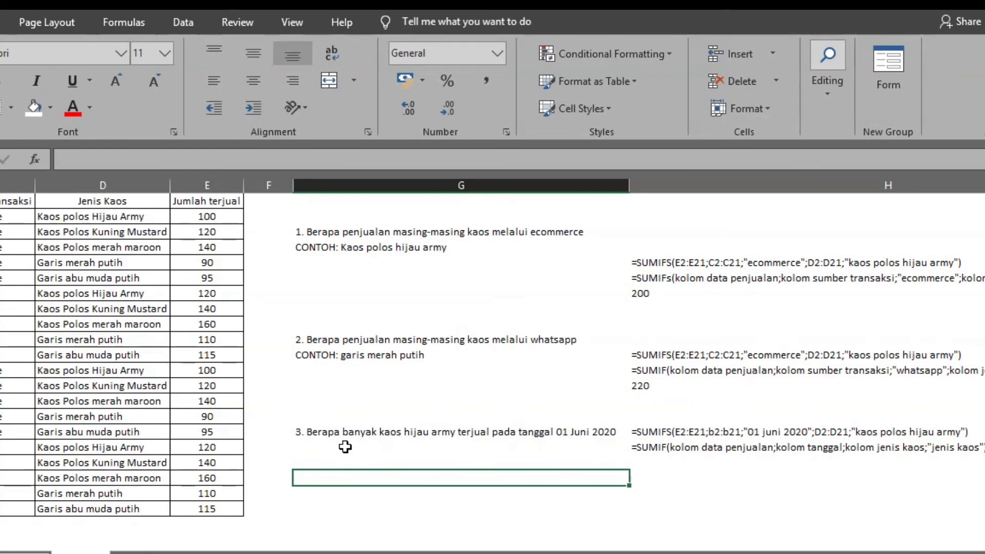
pyautogui.write('=')
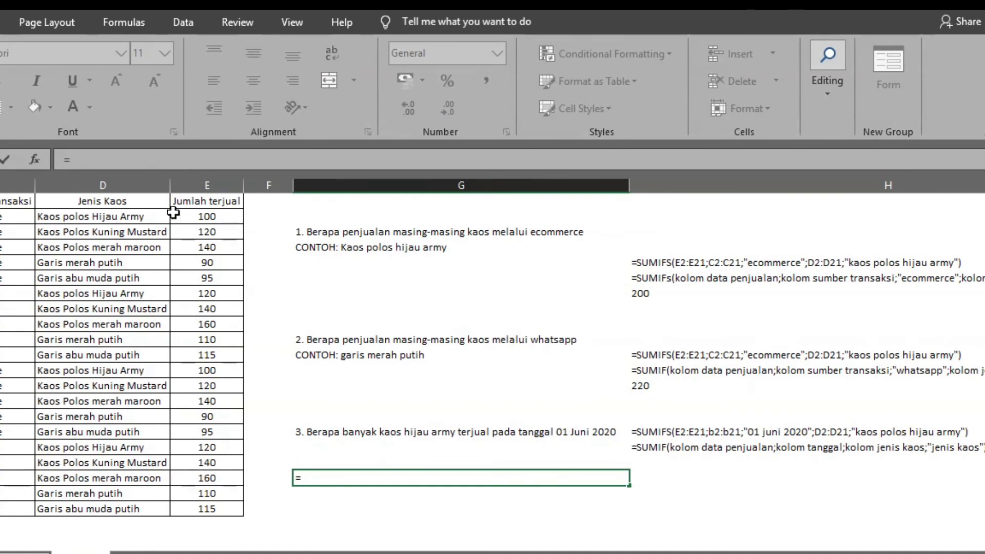
pyautogui.click(205, 216)
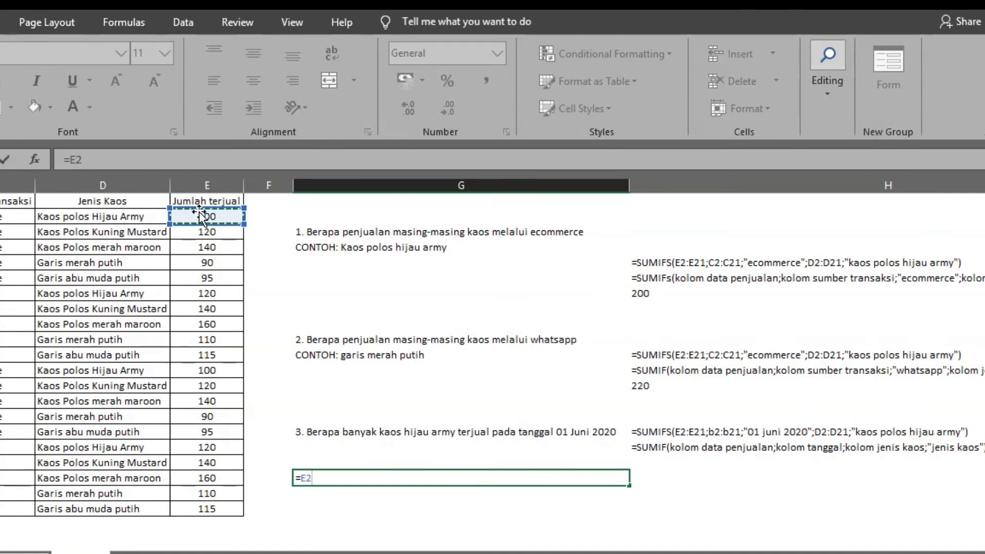
pyautogui.write('+')
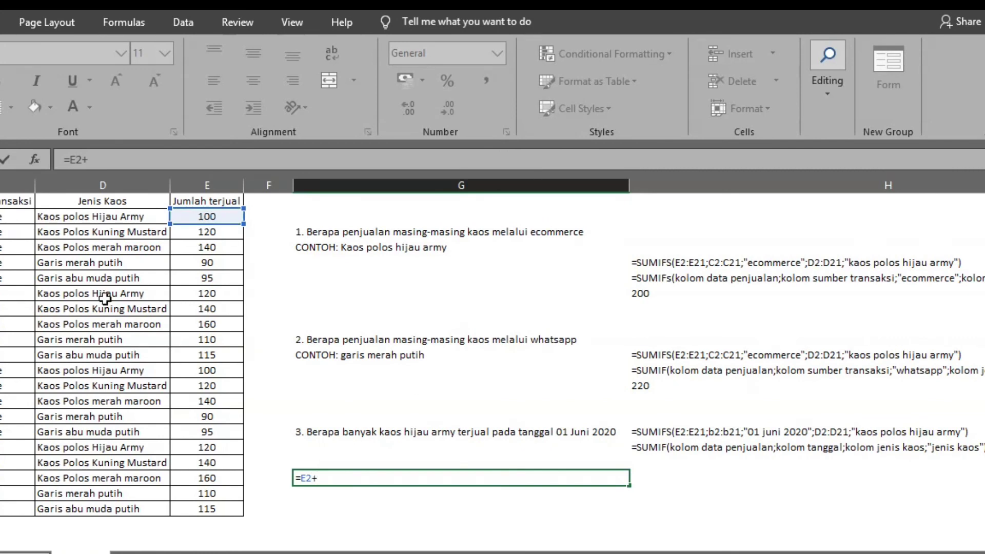
pyautogui.click(210, 292)
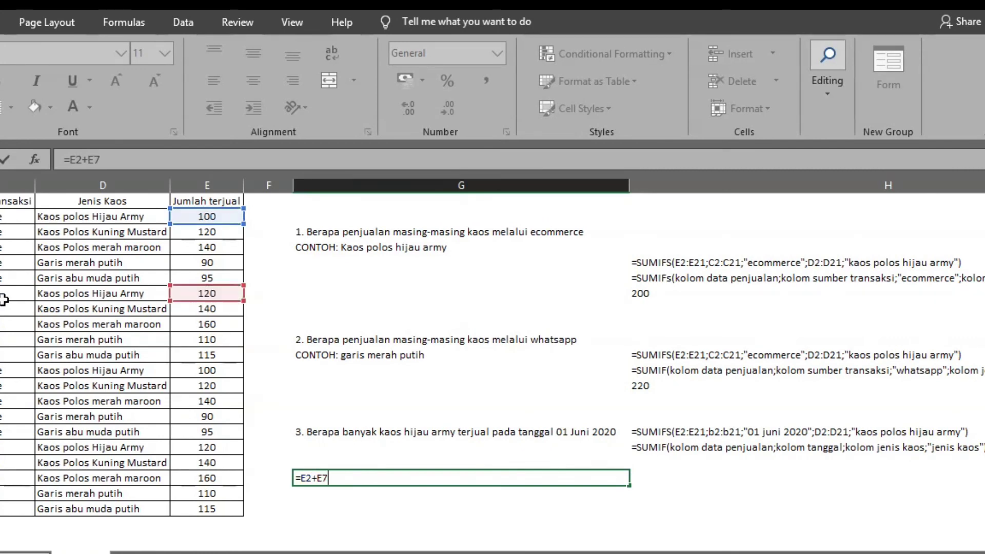
pyautogui.press('Return')
pyautogui.click(447, 475)
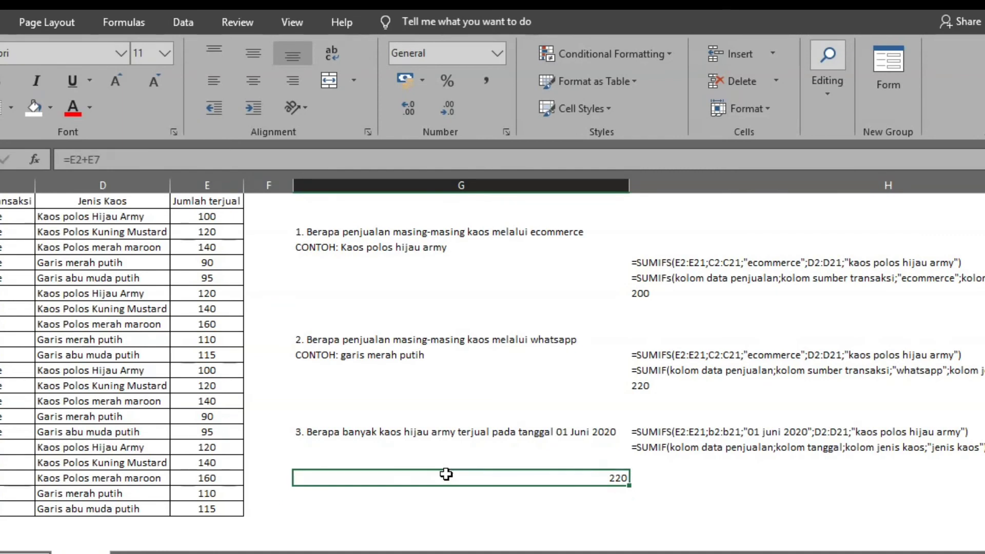
pyautogui.press('Delete')
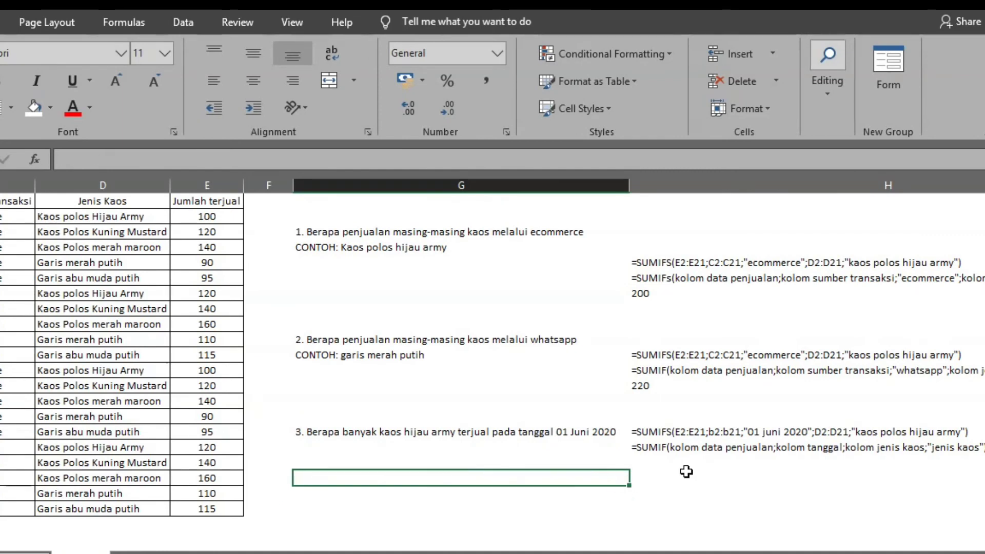
# - Start a SUMIFS formula in H18 for the third question, summing E2:E21 where B2:B21 equals "01 juni 2020"
pyautogui.click(644, 462)
pyautogui.write('=sumifs(')
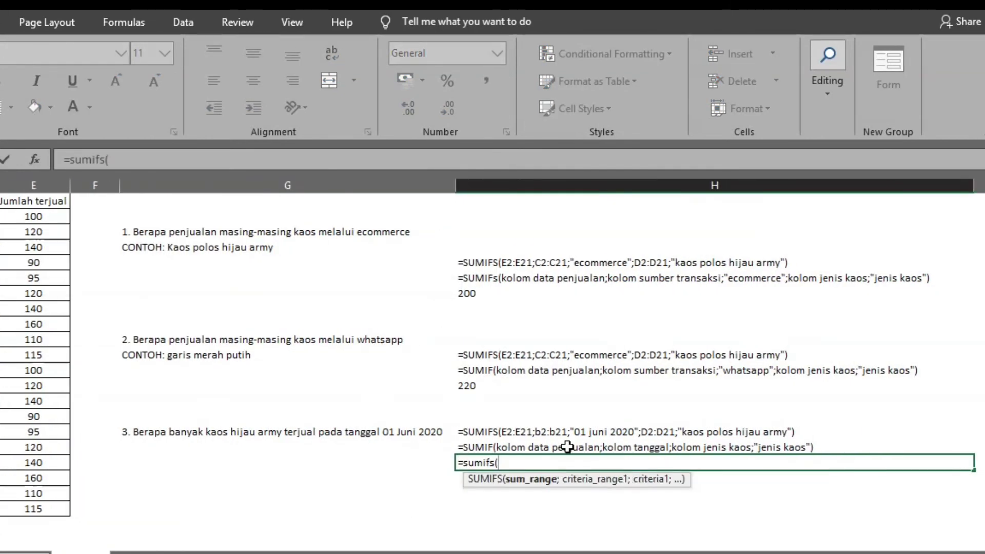
pyautogui.moveTo(772, 552); pyautogui.dragTo(739, 553)
pyautogui.moveTo(193, 209); pyautogui.dragTo(207, 509)
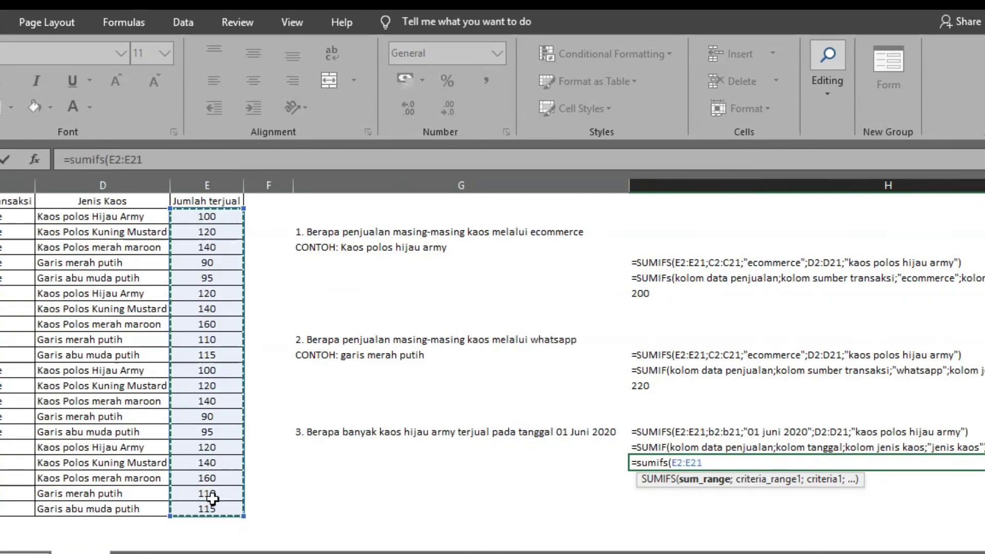
pyautogui.write(';')
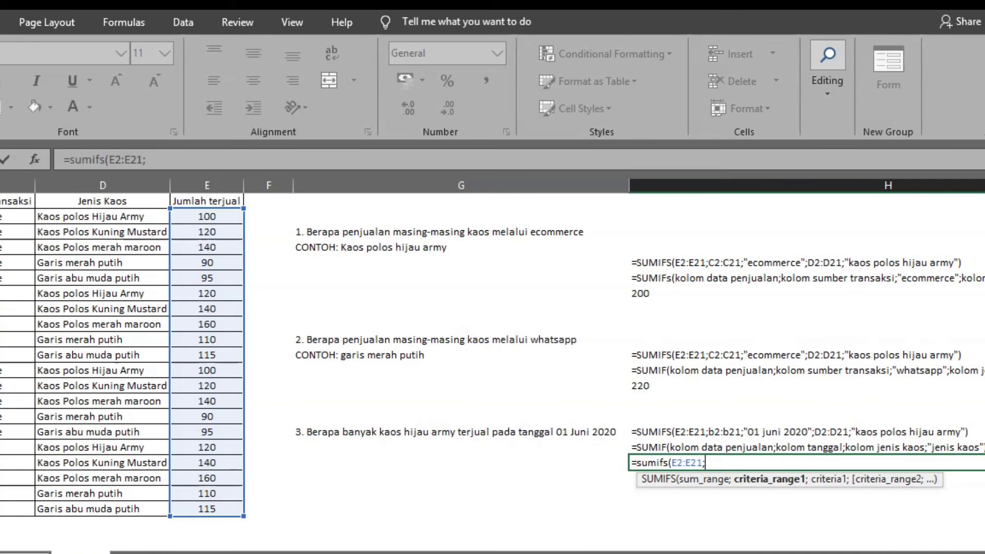
pyautogui.write('B2:B21;"')
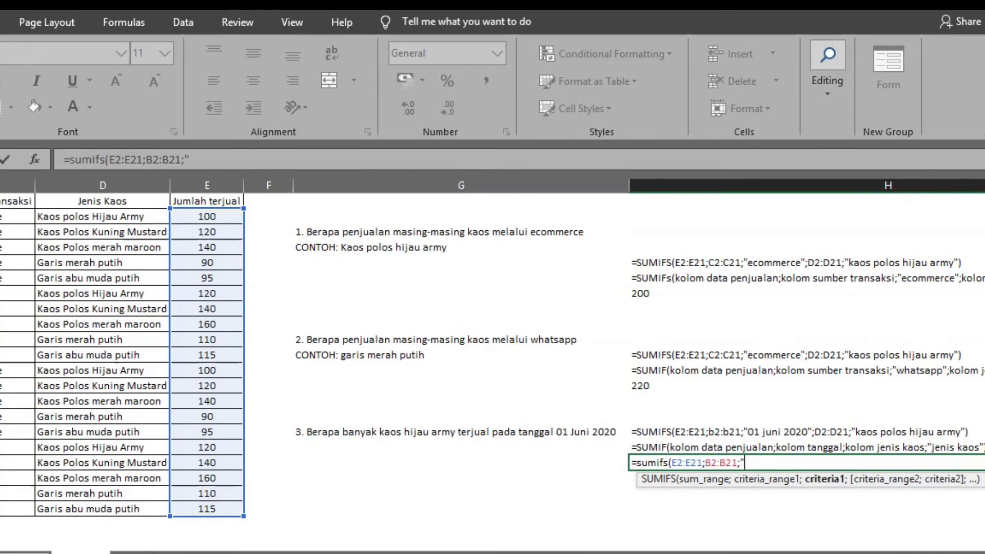
pyautogui.write('01 juni 2')
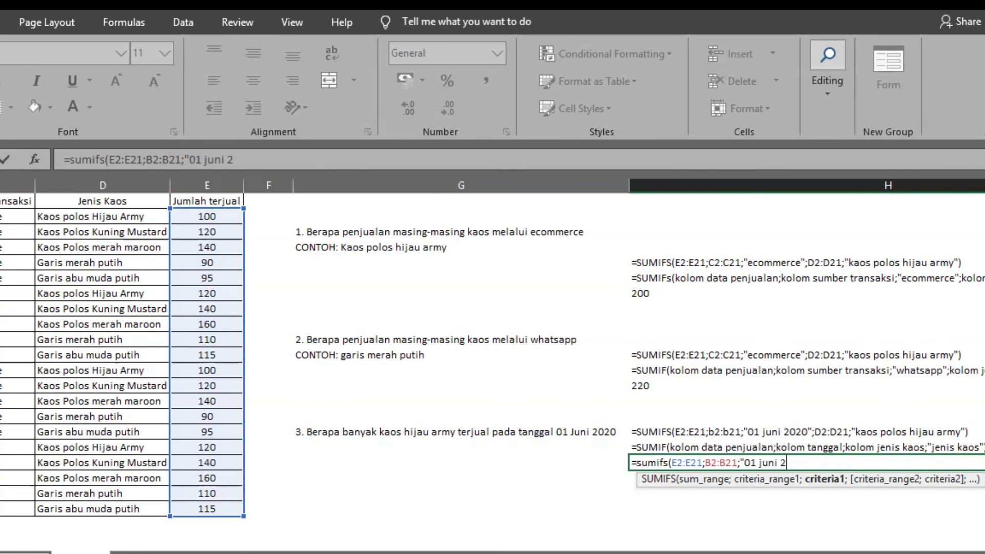
pyautogui.write('020";')
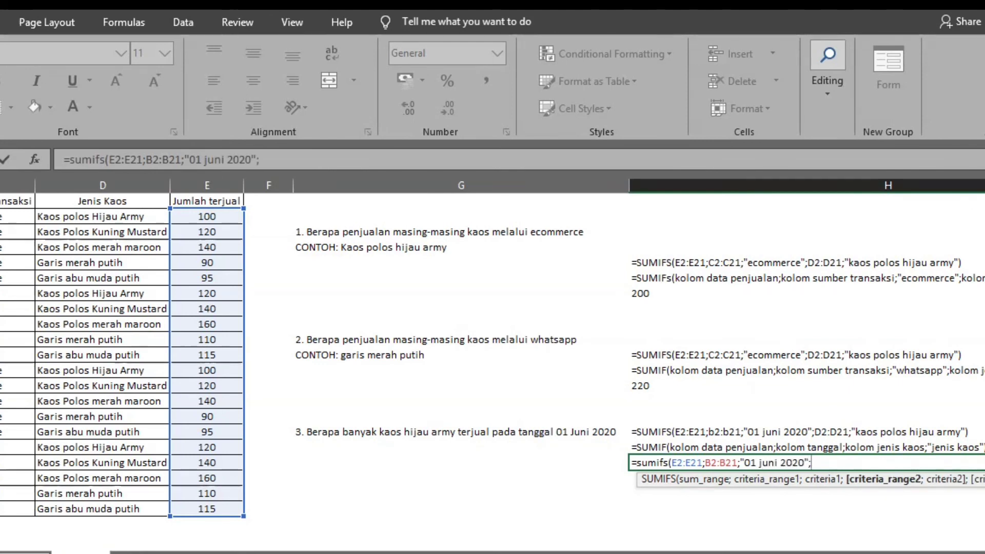
# - Complete the H18 formula with the second criterion, D2:D21 equal to "kaos polos hijau army", and check the entered formula
pyautogui.moveTo(95, 218); pyautogui.dragTo(95, 509)
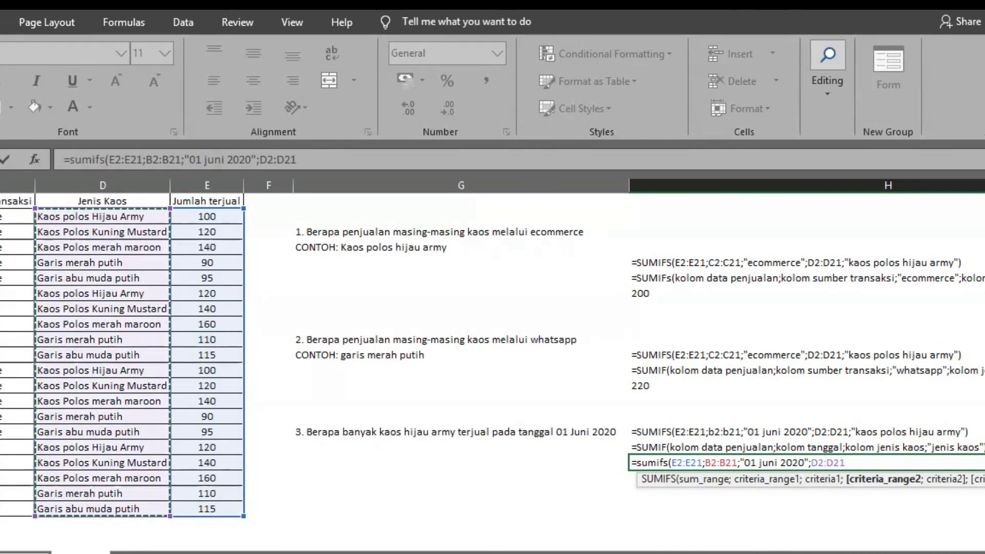
pyautogui.write(';"')
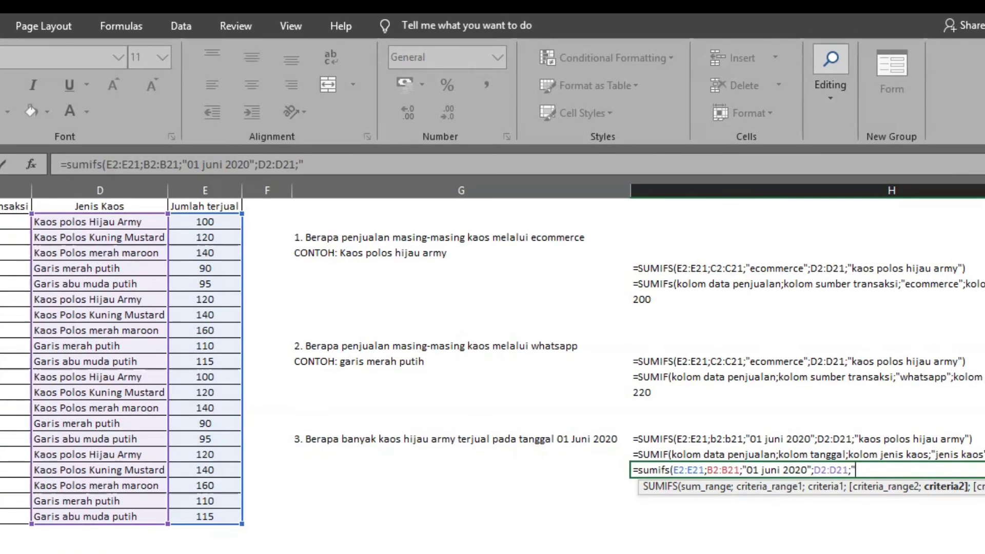
pyautogui.write('kaos polos hijau army")')
pyautogui.press('Return')
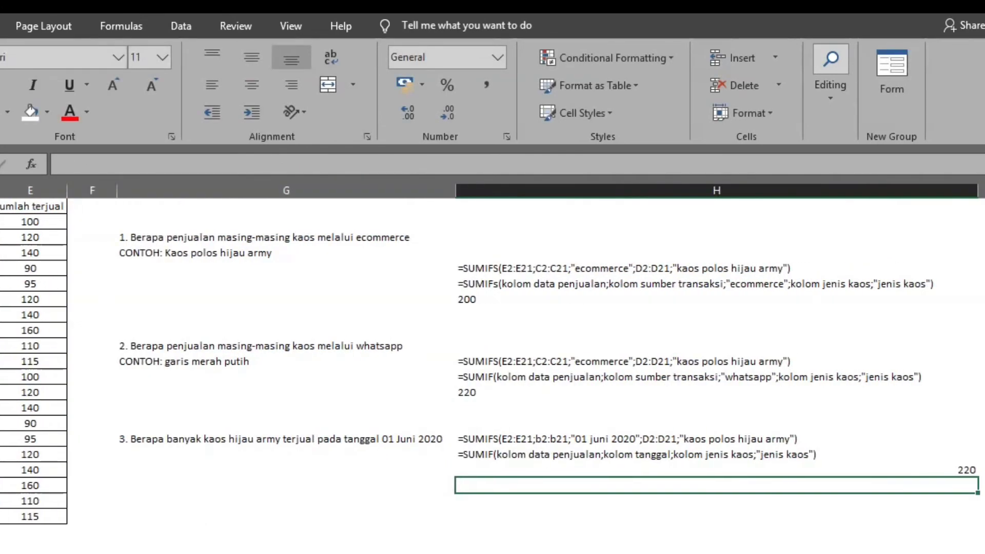
pyautogui.click(505, 470)
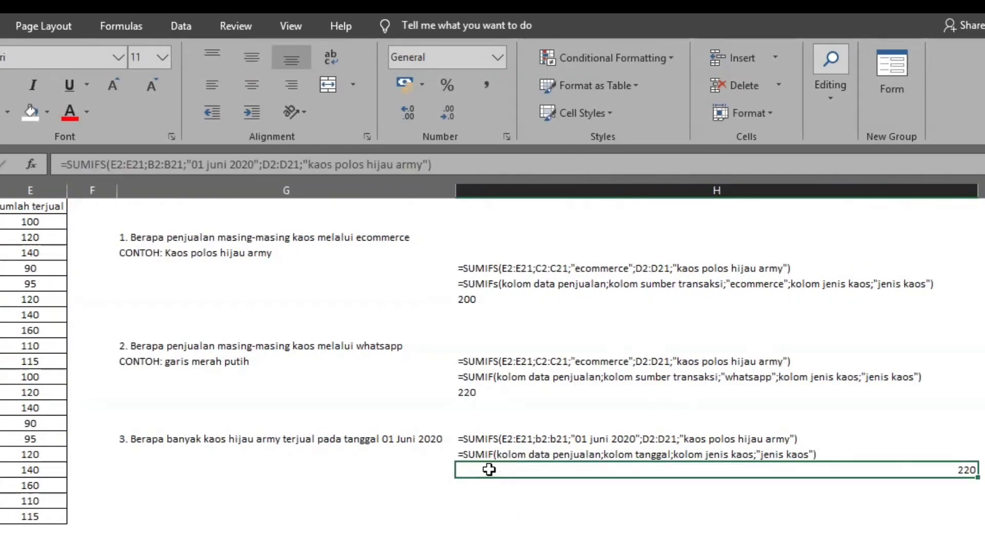